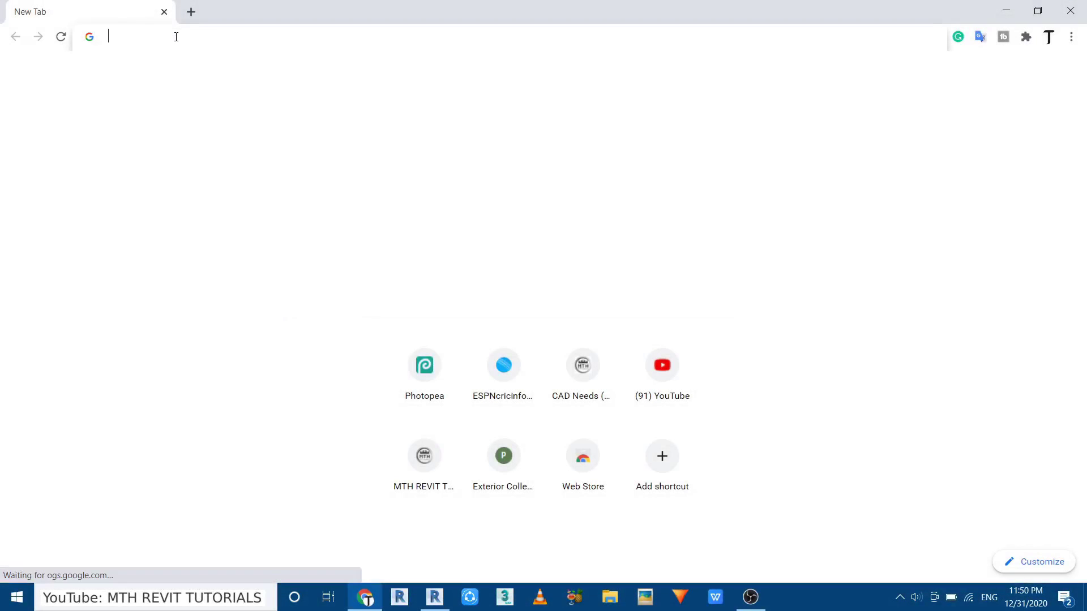
Open arquitree.com and look through its family categories and homepage sections
text(ar)
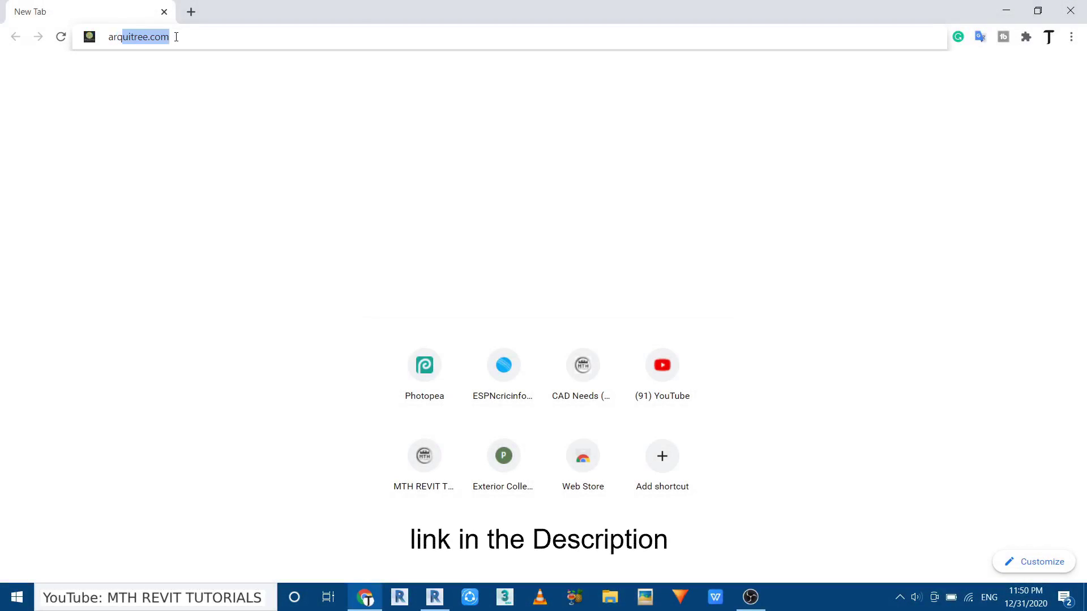
text(quitree)
key(Return)
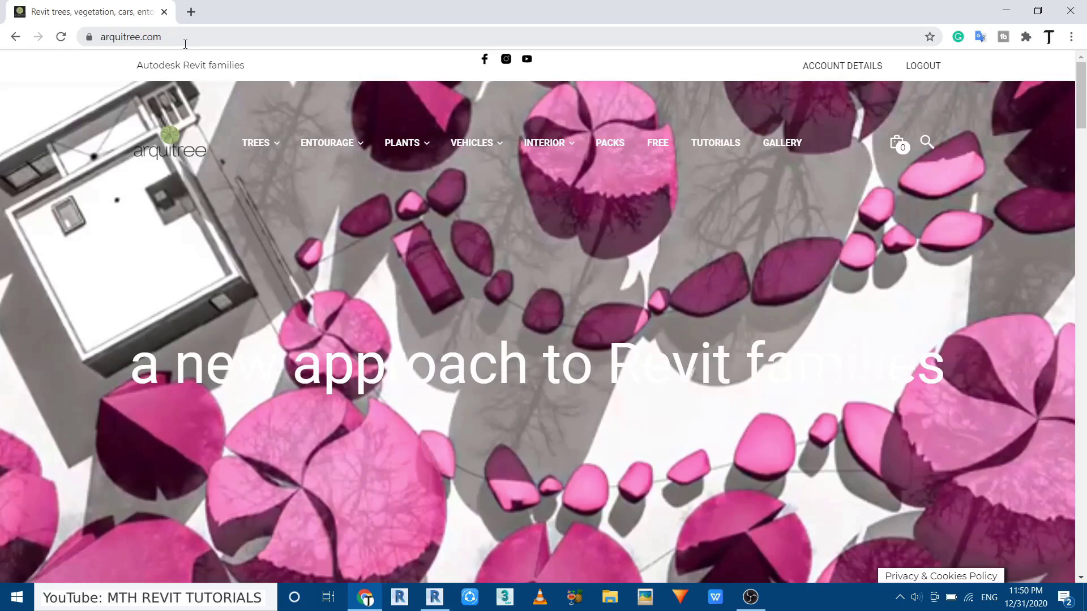
scroll(296, 238, down, 8)
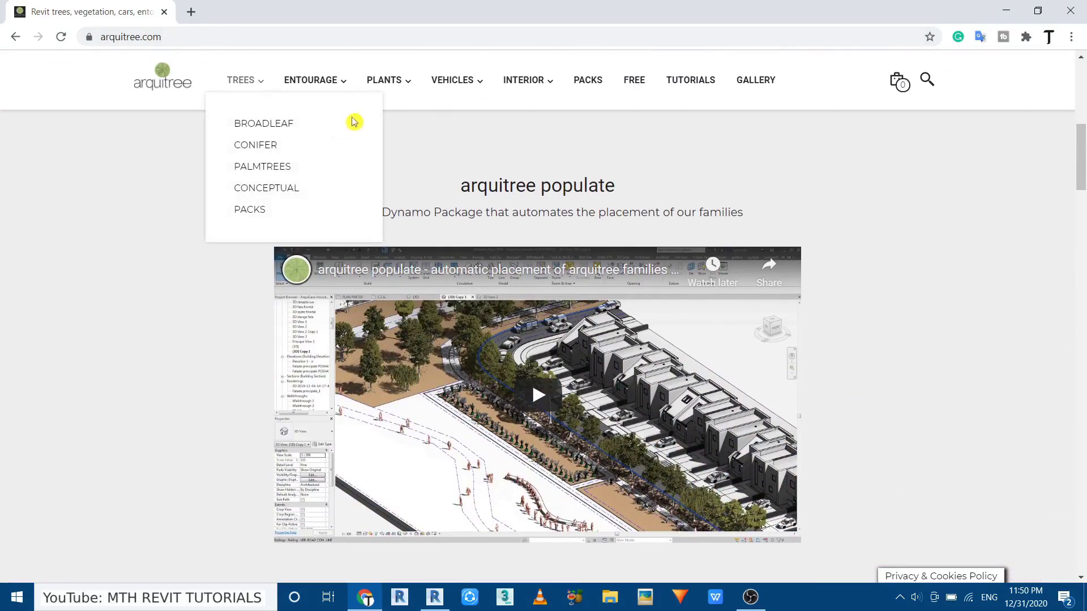
mouse_move(249, 86)
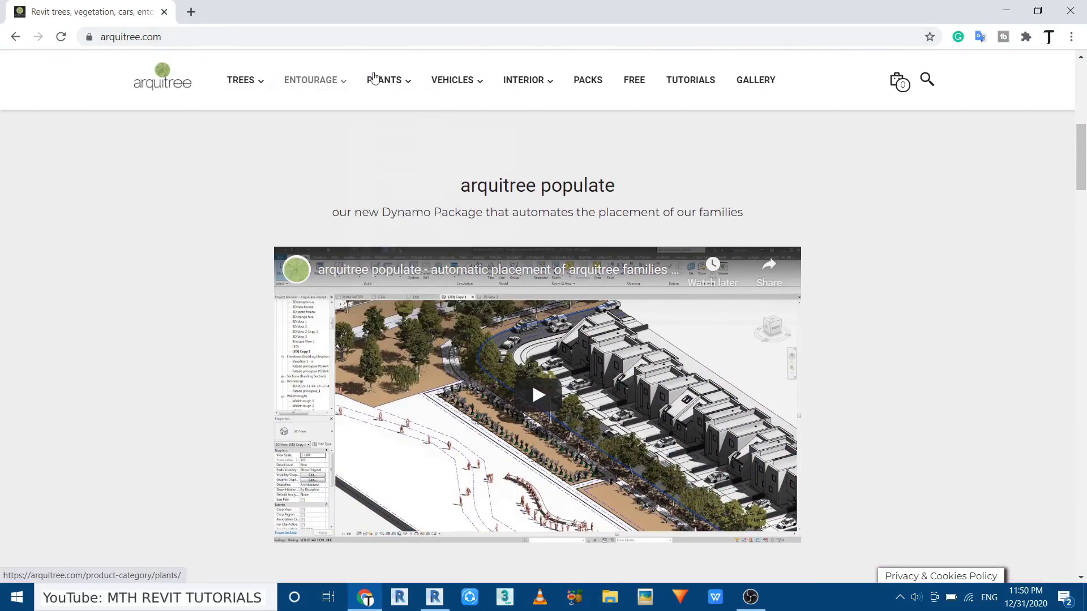
mouse_move(475, 83)
mouse_move(529, 80)
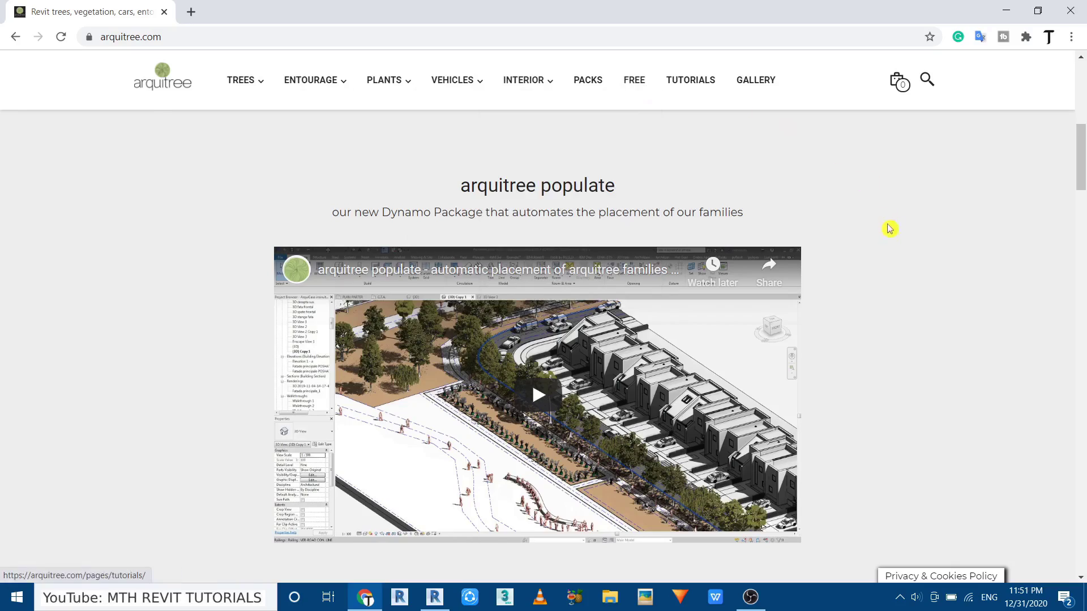
scroll(890, 230, down, 10)
scroll(529, 396, down, 5)
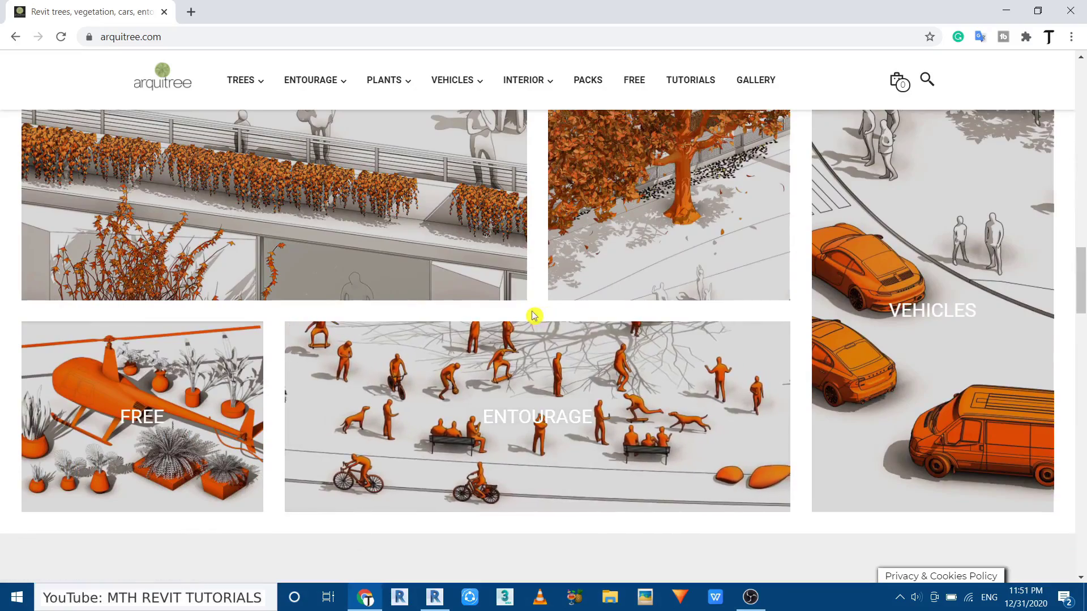
Switch to Revit and examine the street model around the central building and the topography surface
click(435, 597)
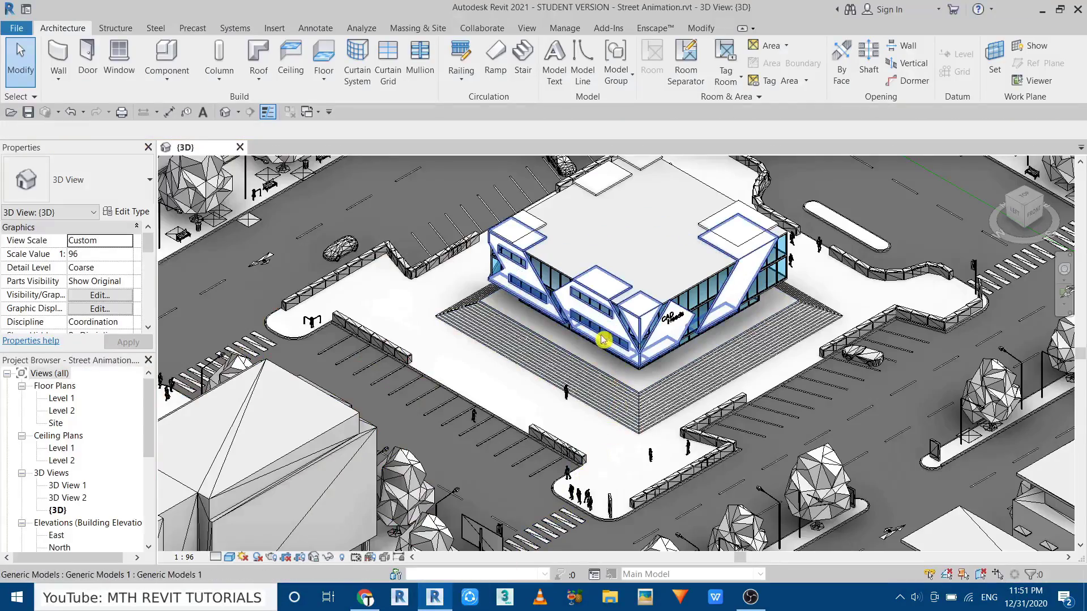
scroll(614, 424, down, 5)
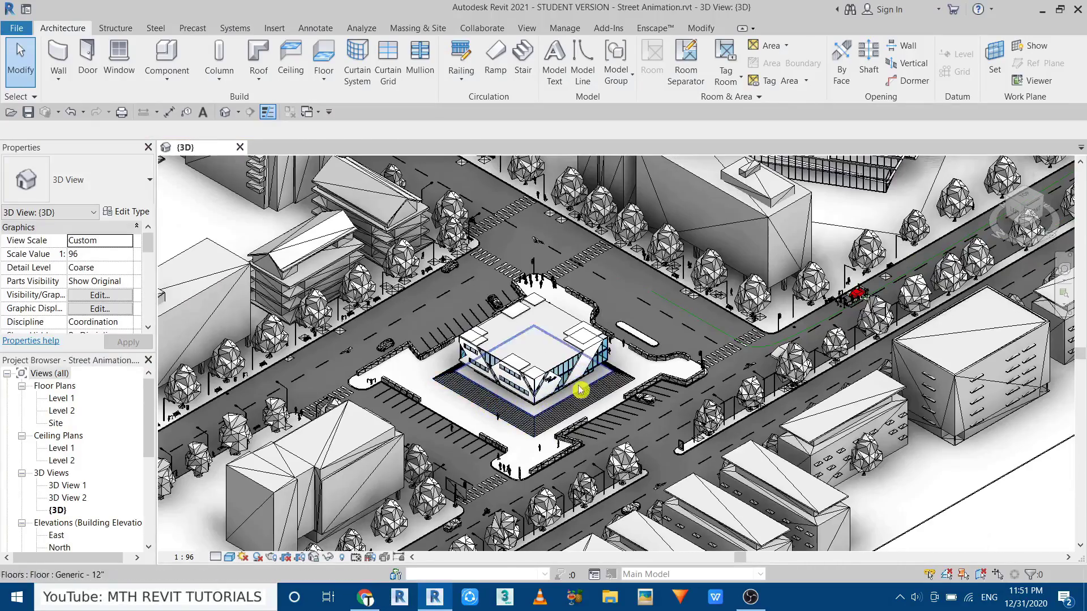
scroll(503, 377, down, 3)
scroll(532, 345, up, 5)
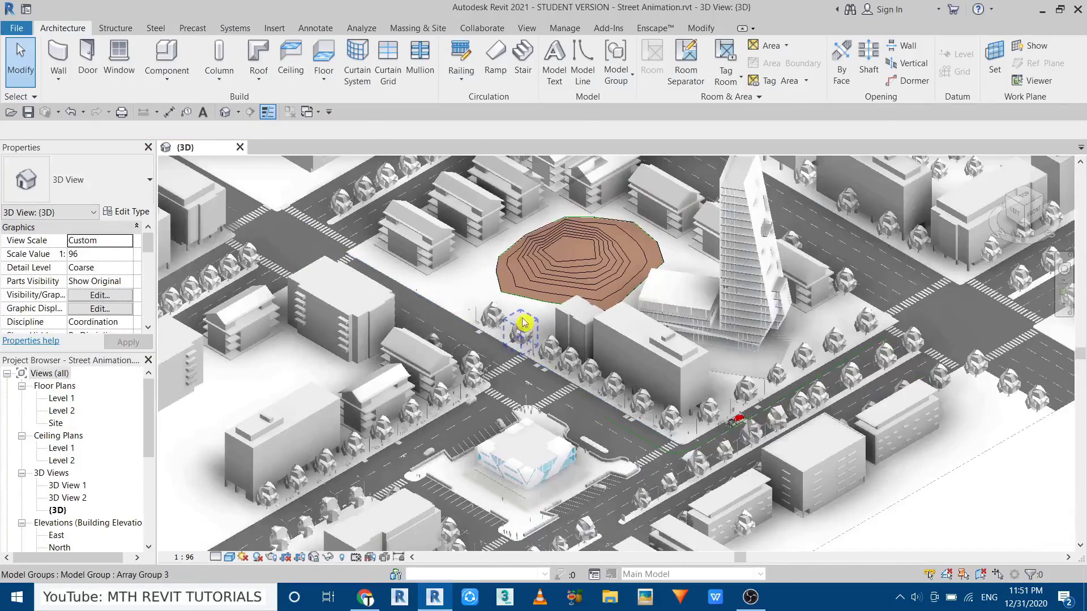
scroll(531, 342, up, 4)
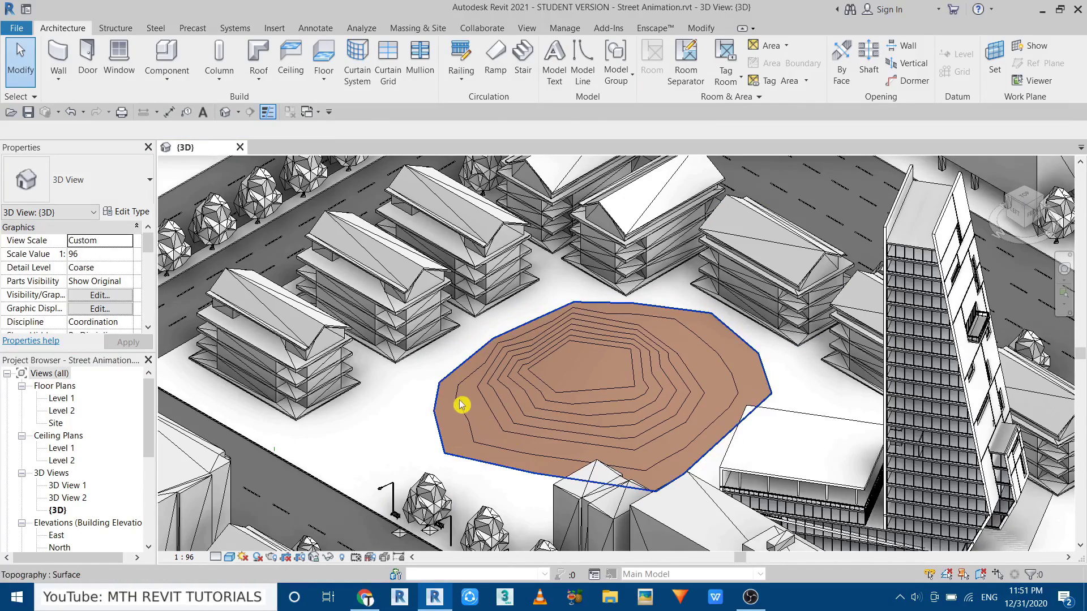
middle_drag(468, 425, 498, 395)
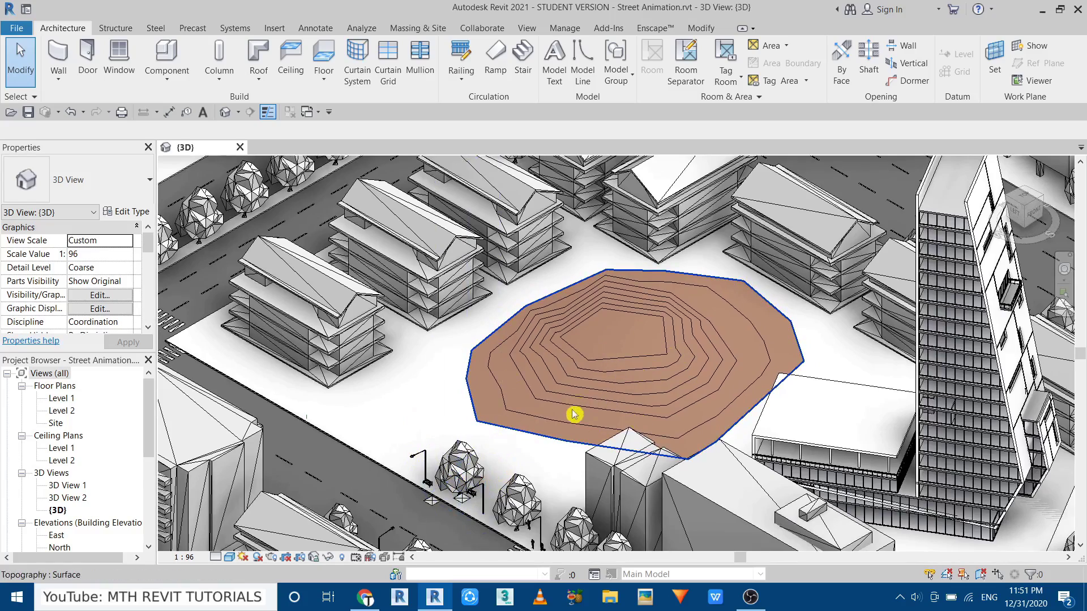
scroll(411, 403, up, 3)
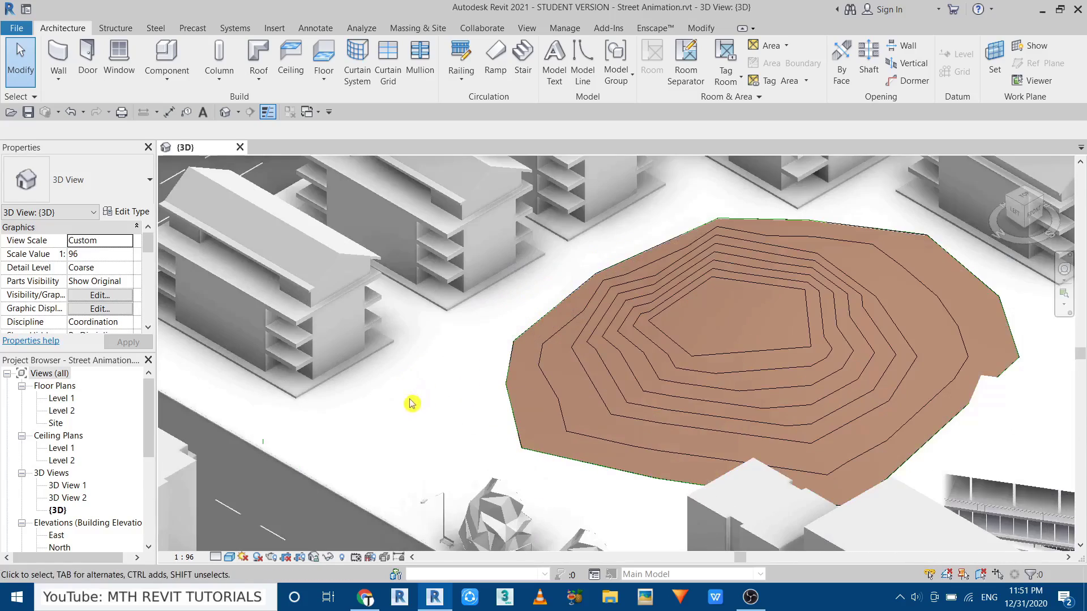
scroll(389, 429, up, 2)
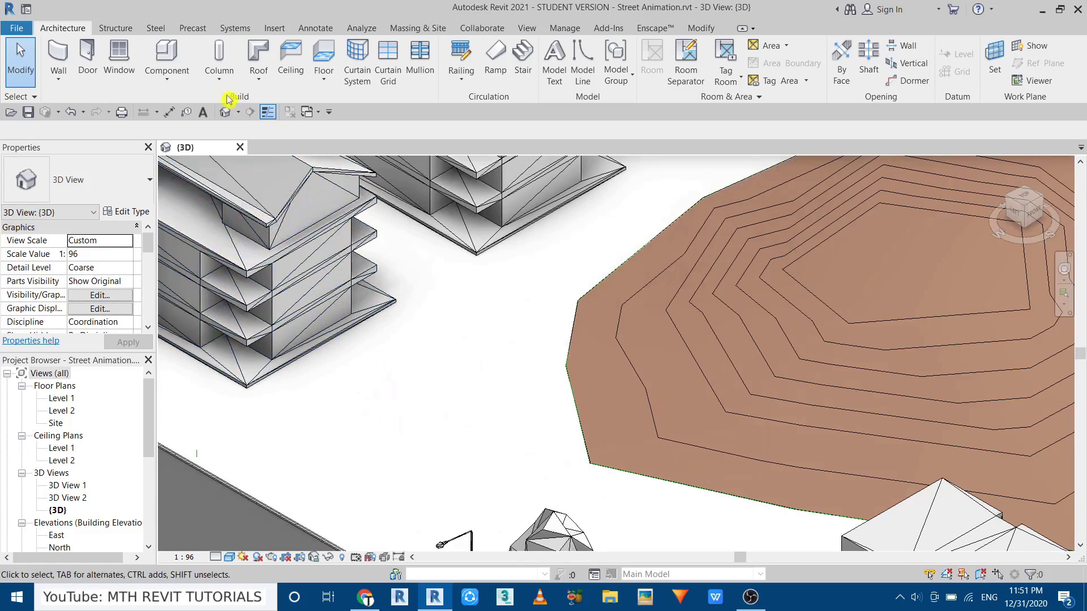
Load the arquitree04_conifer_398cm_Detailed.rfa family from the Trees folder for component placement, showing the files as large thumbnails
click(165, 54)
click(569, 60)
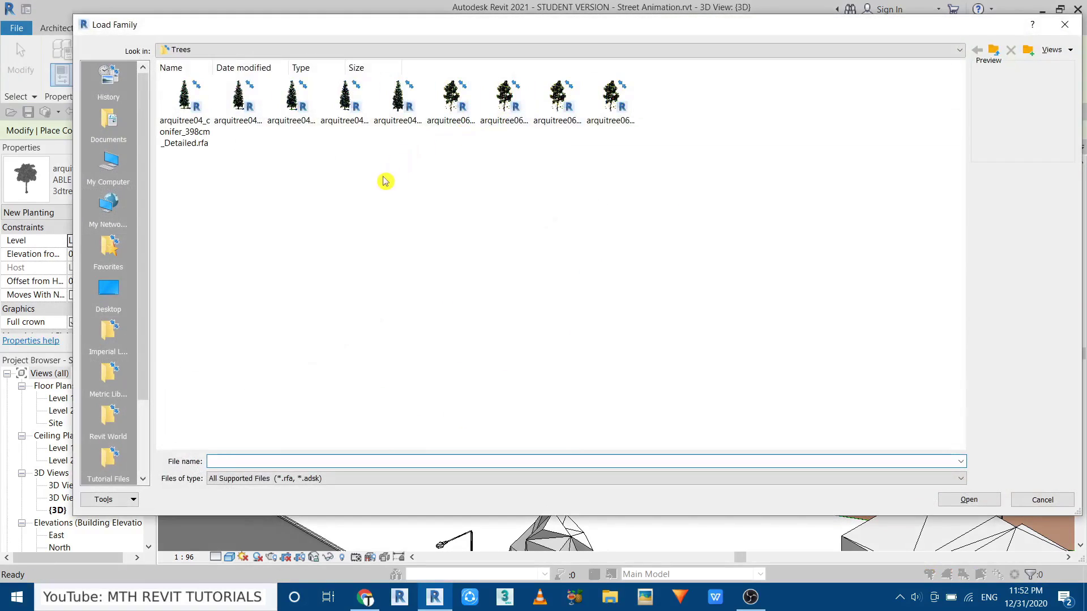
right_click(398, 182)
mouse_move(405, 185)
click(563, 187)
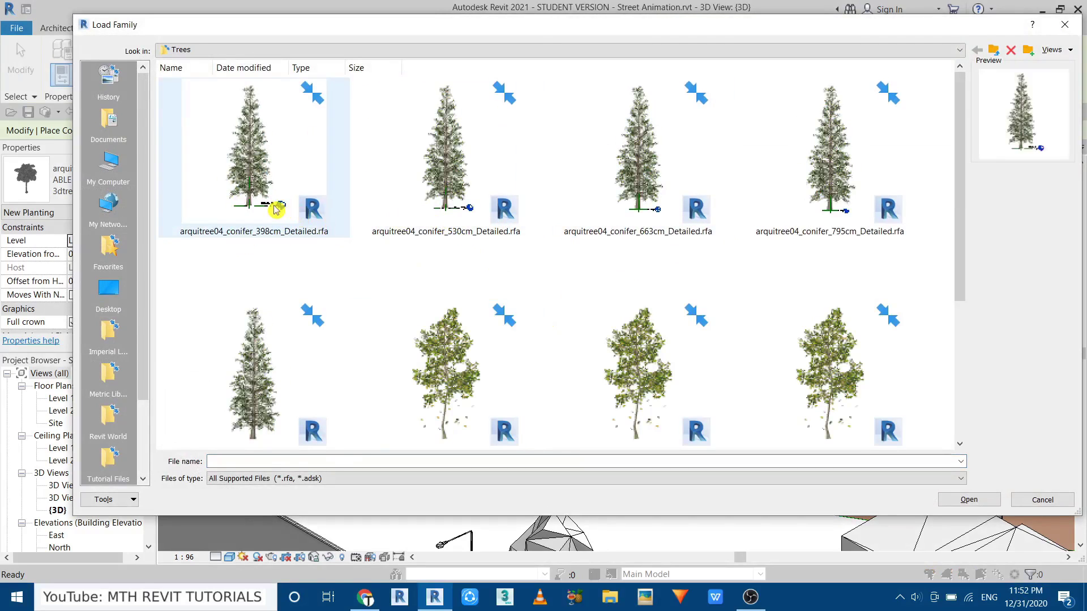
double_click(277, 212)
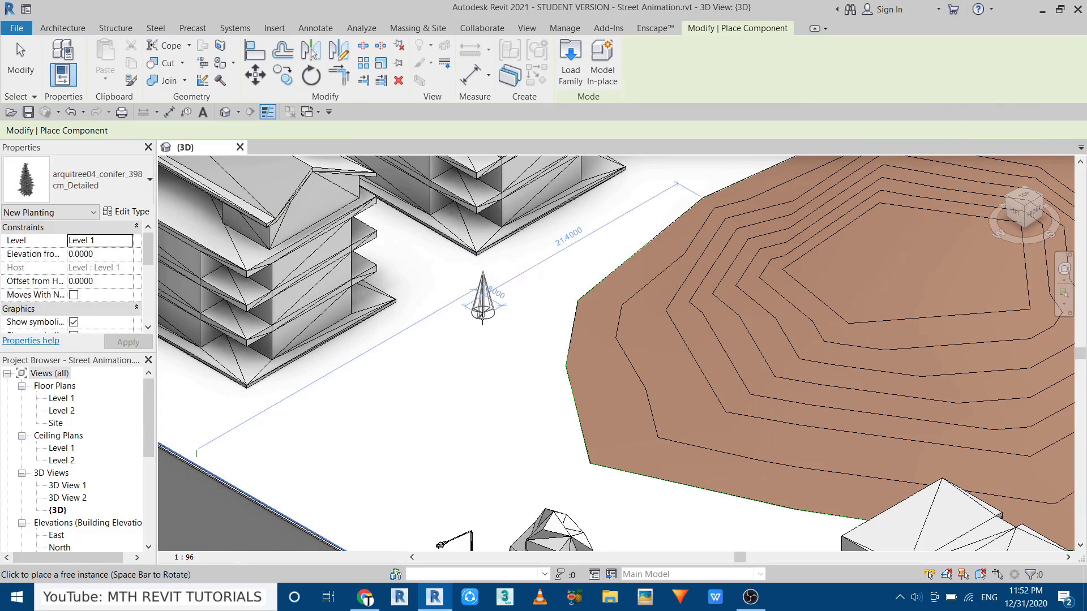
Place one 398 cm conifer on Level 1 in the open ground between the apartment buildings and the topography
scroll(482, 314, up, 3)
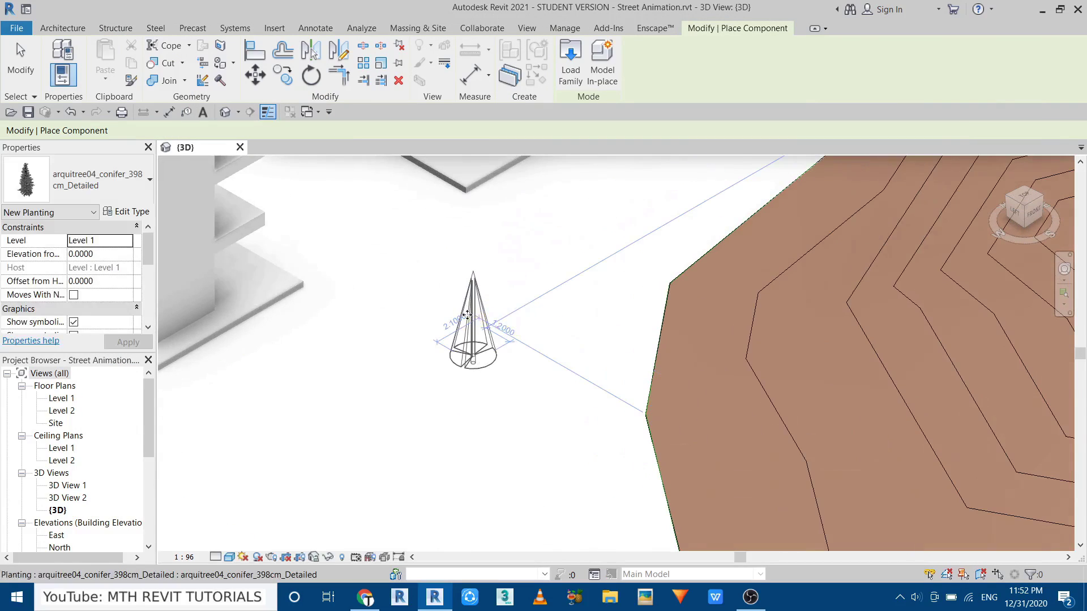
click(467, 314)
scroll(465, 329, up, 5)
key(Escape)
key(Escape)
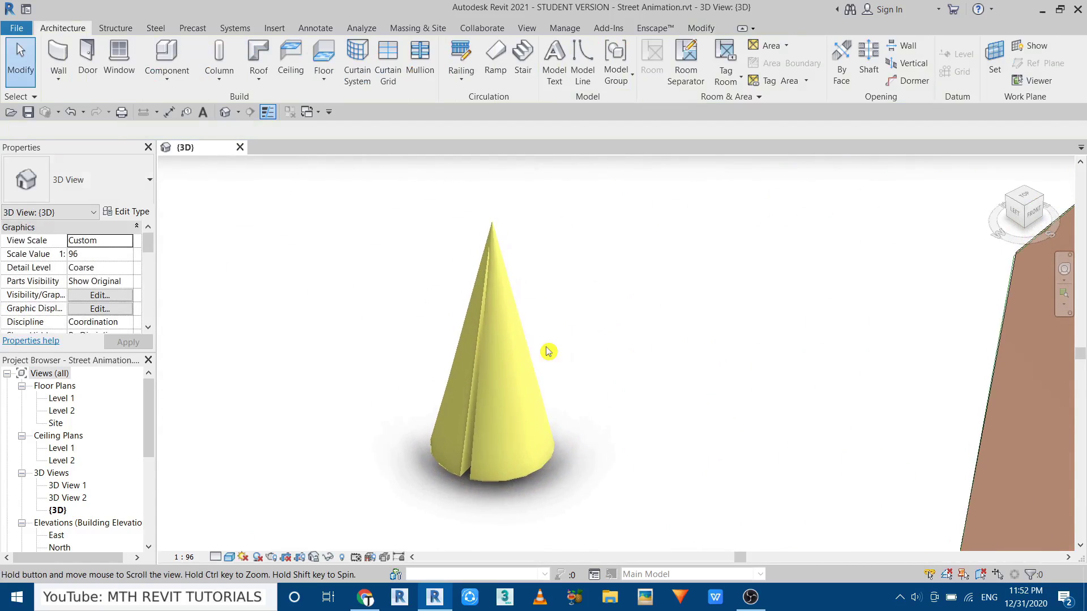
scroll(491, 340, down, 4)
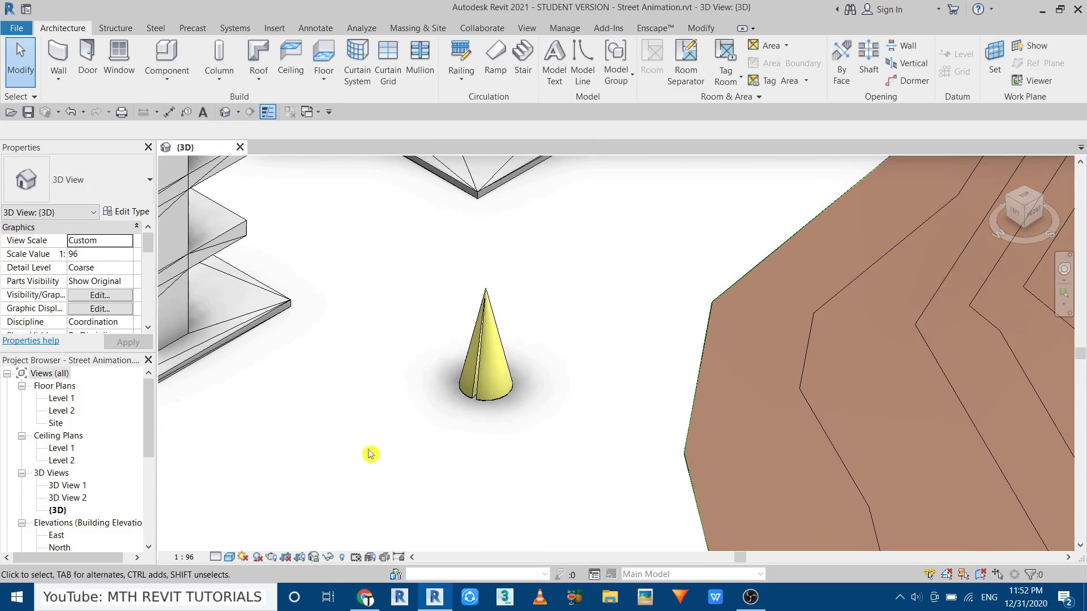
Set the 3D view's detail level to Medium and look at the conifer up close
click(216, 557)
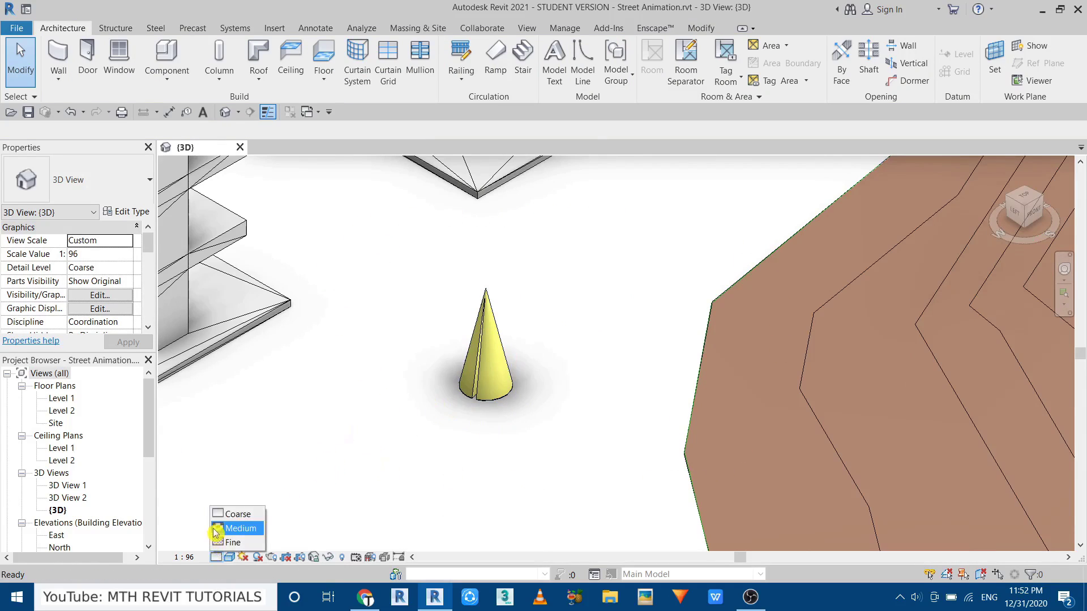
click(238, 529)
scroll(485, 388, up, 3)
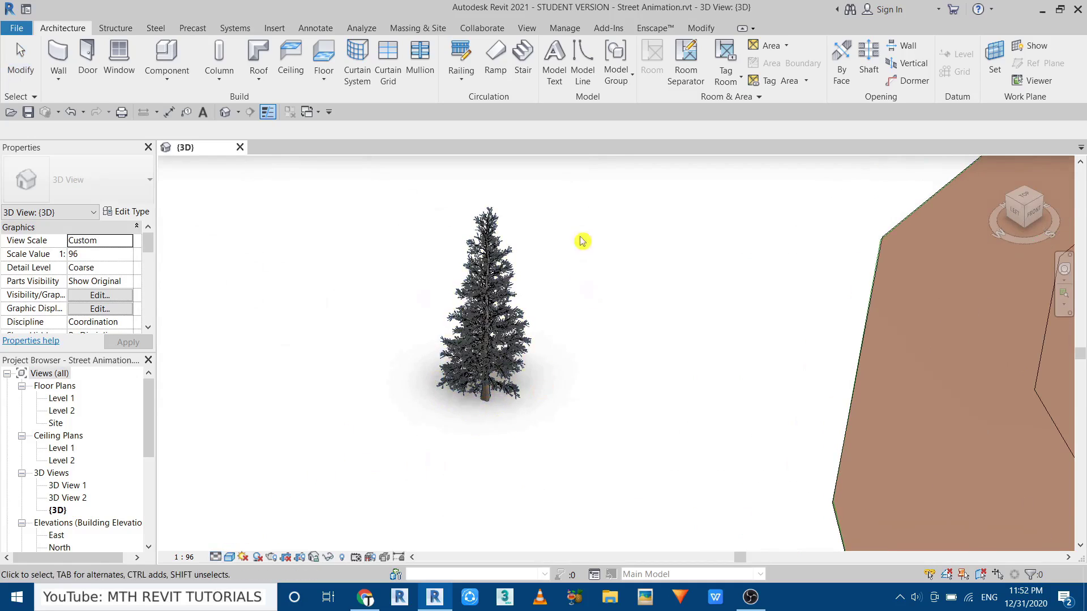
Set the 3D view's detail level to Fine and inspect the conifer's foliage
click(215, 557)
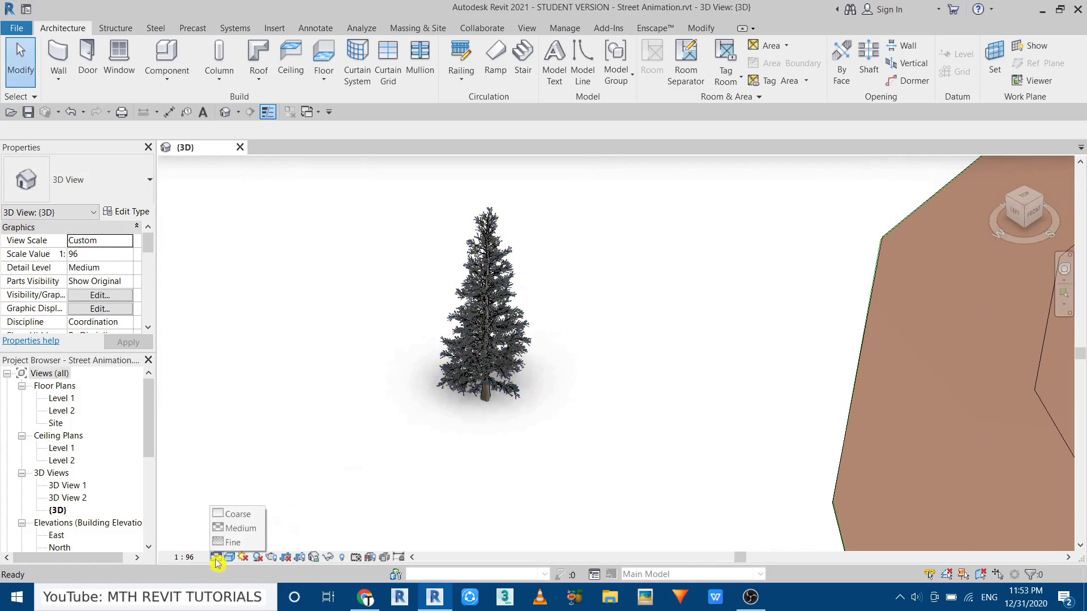
click(222, 542)
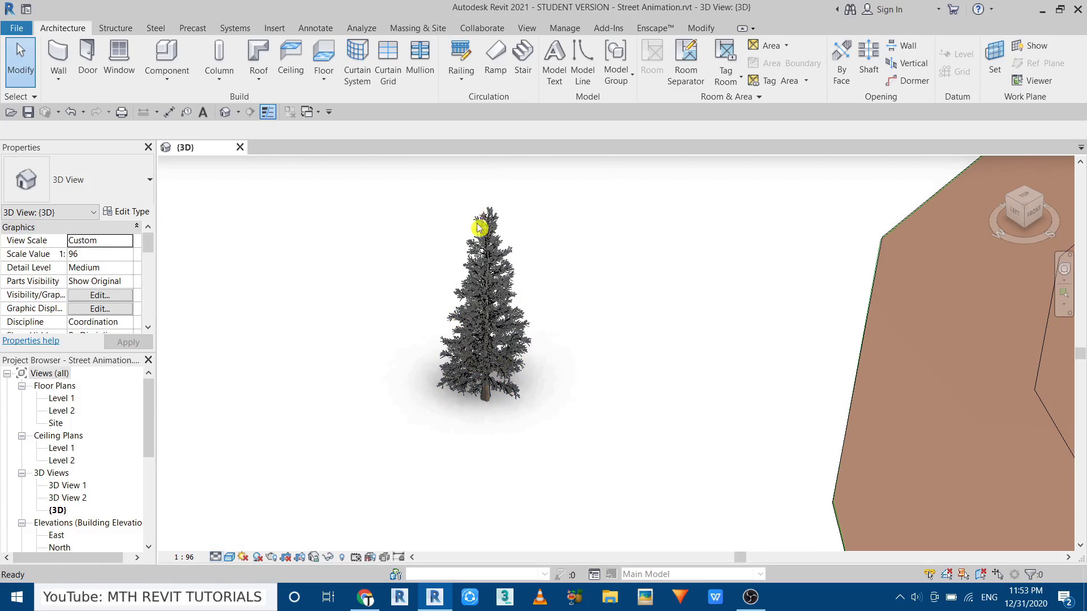
scroll(487, 254, up, 3)
scroll(411, 318, down, 2)
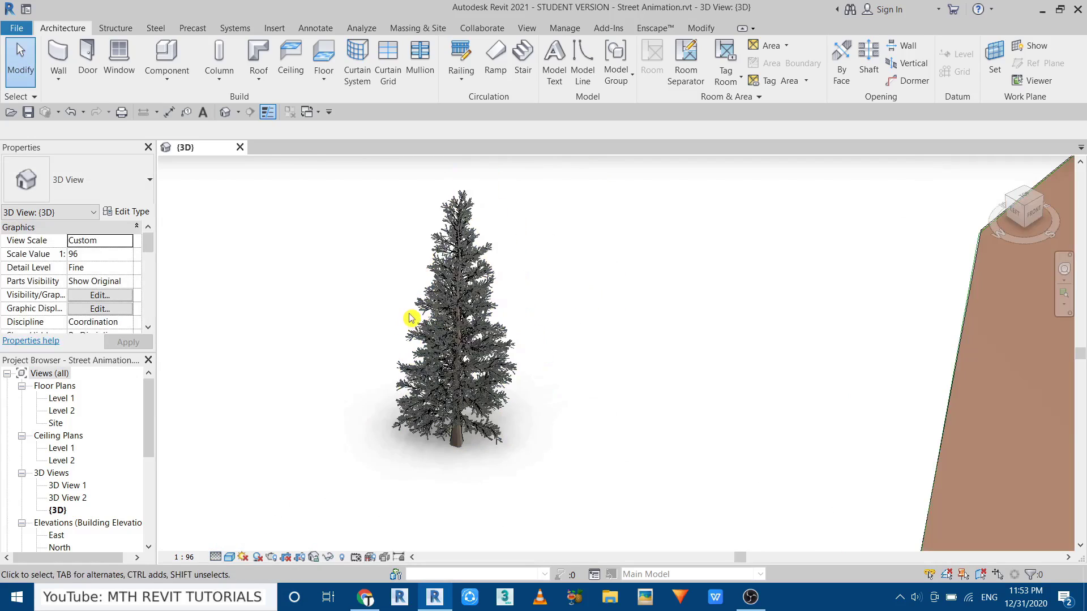
scroll(396, 312, down, 1)
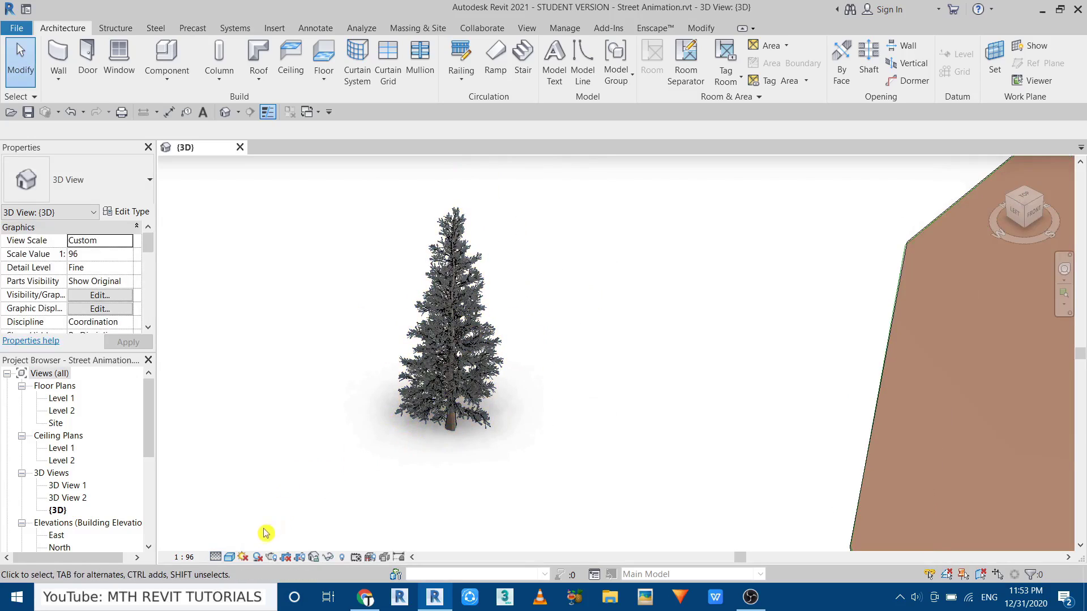
Return the 3D view's detail level to Coarse
click(216, 558)
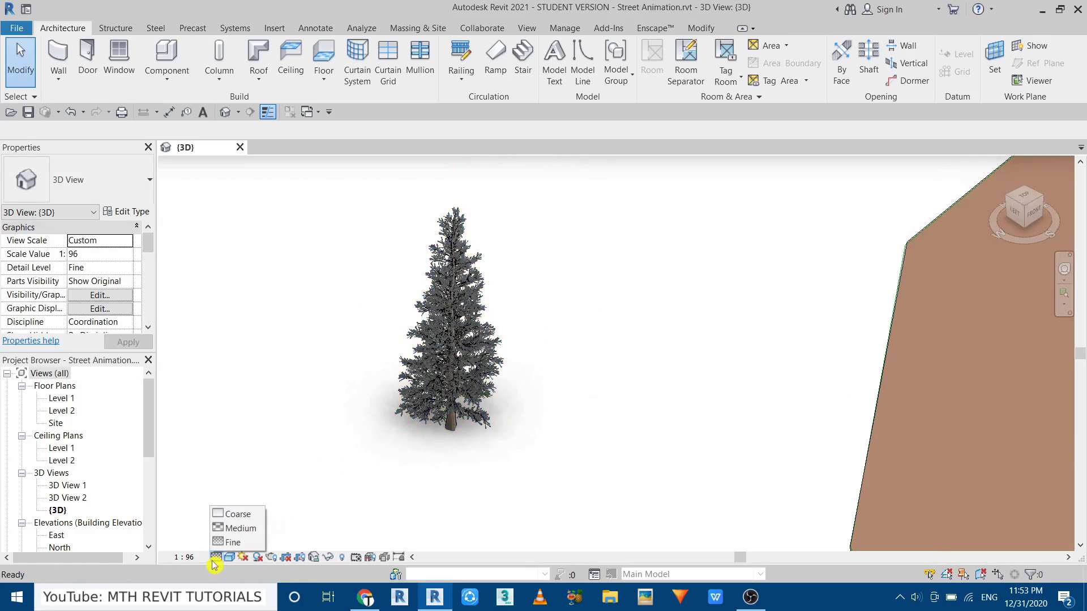
click(238, 515)
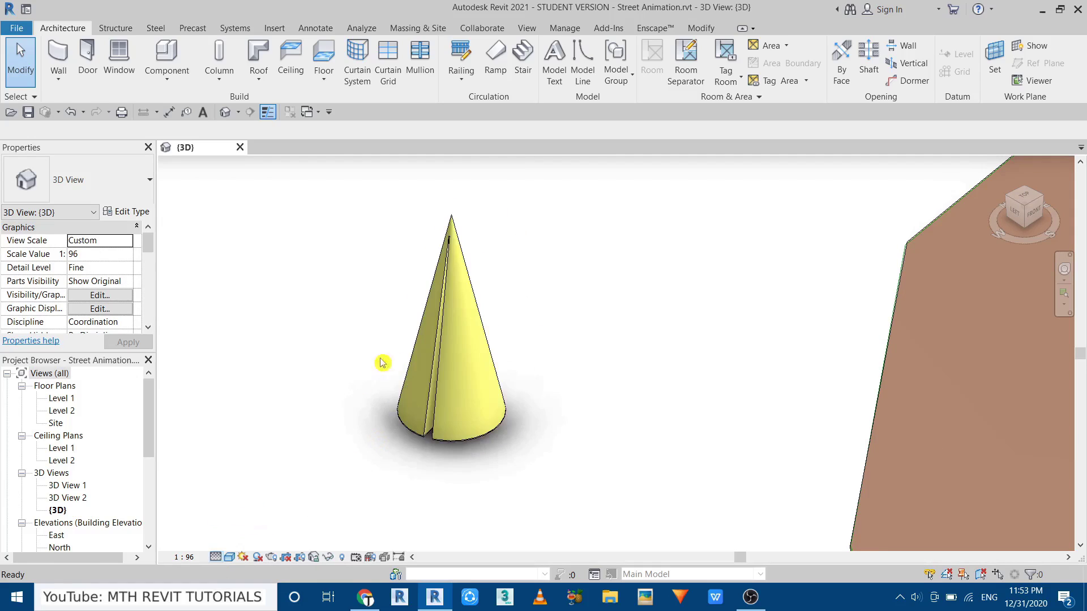
scroll(389, 387, down, 3)
middle_drag(388, 427, 490, 381)
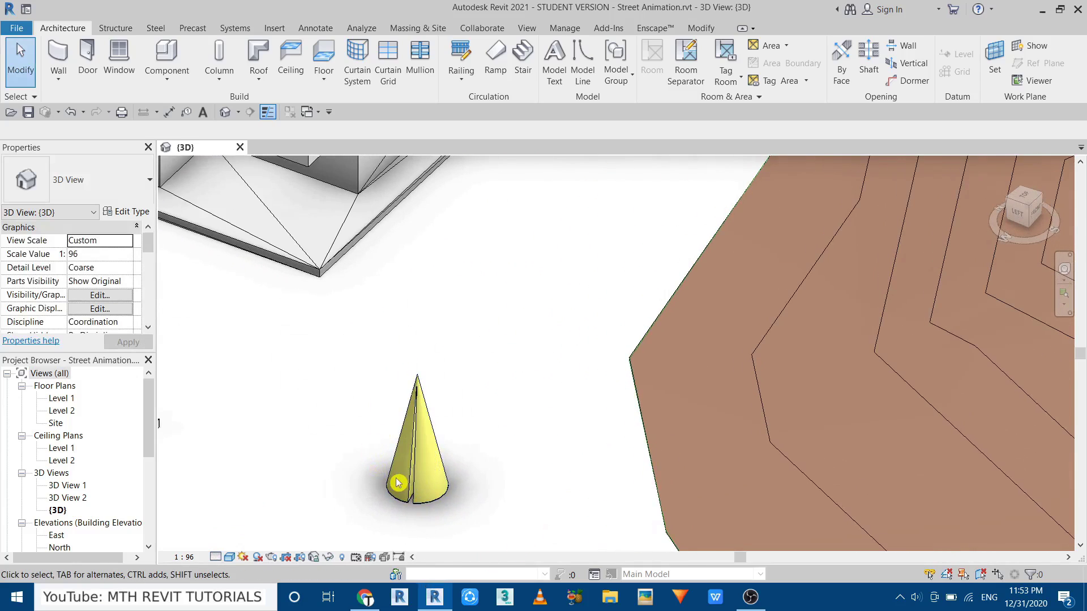
Open the Level 1 floor plan and inspect the conifer's plan symbol beside the topography outline
double_click(73, 399)
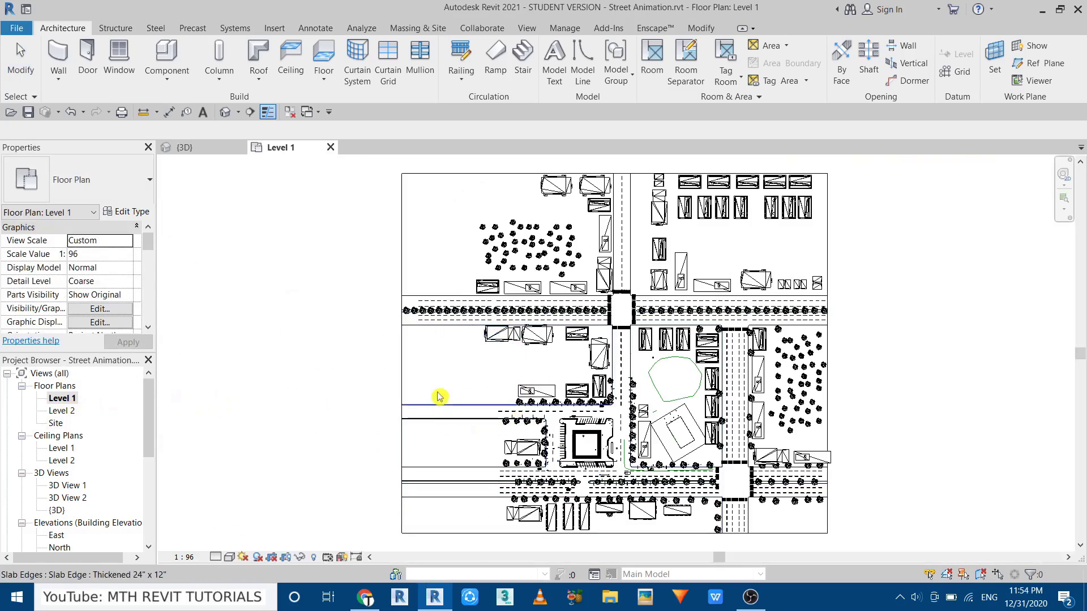
scroll(651, 354, up, 10)
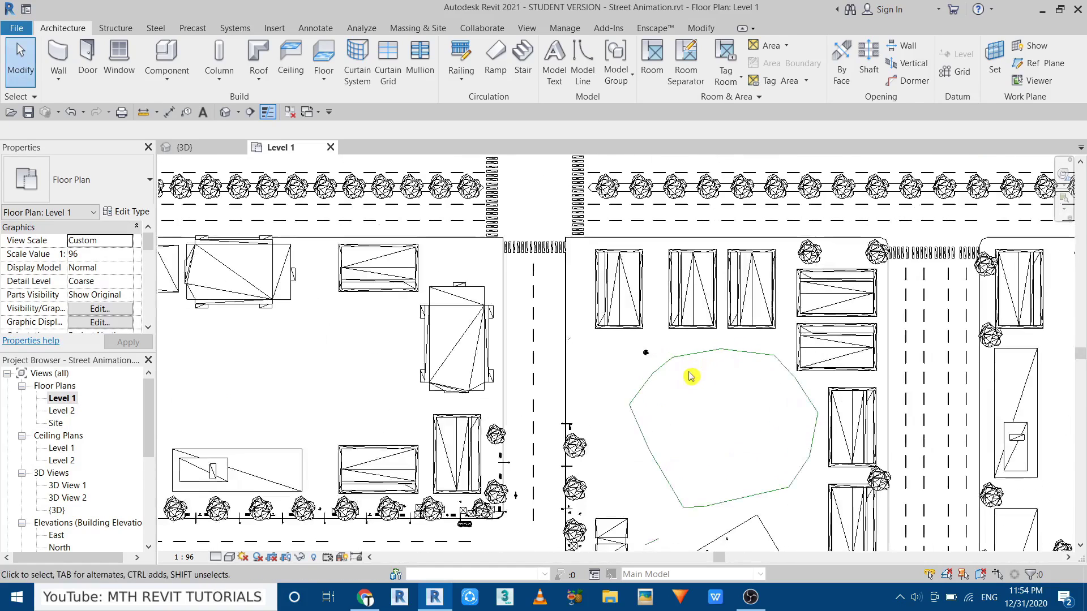
scroll(673, 358, up, 4)
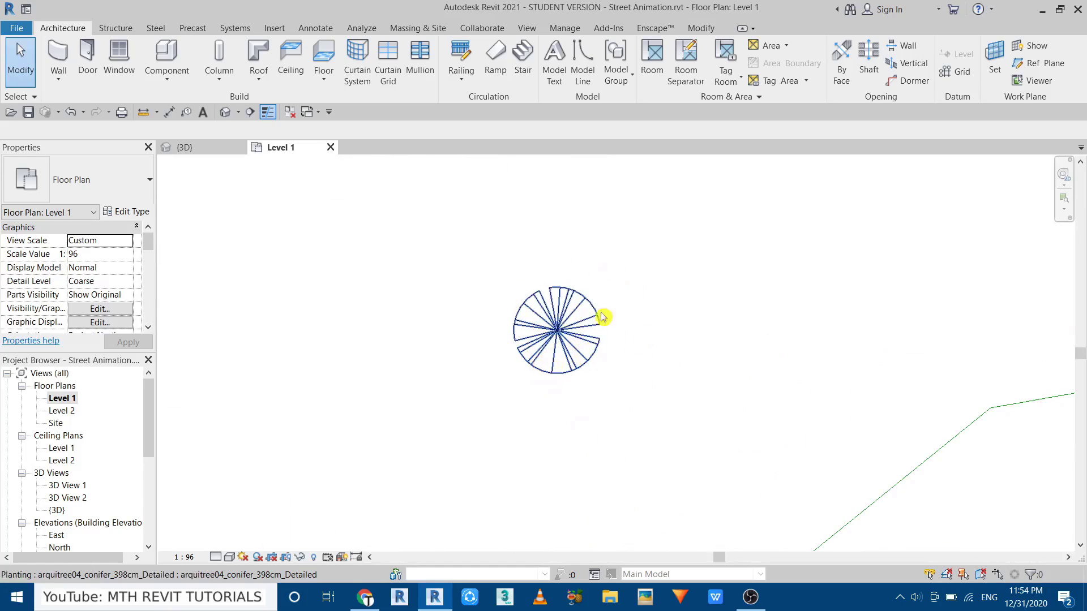
scroll(511, 463, down, 5)
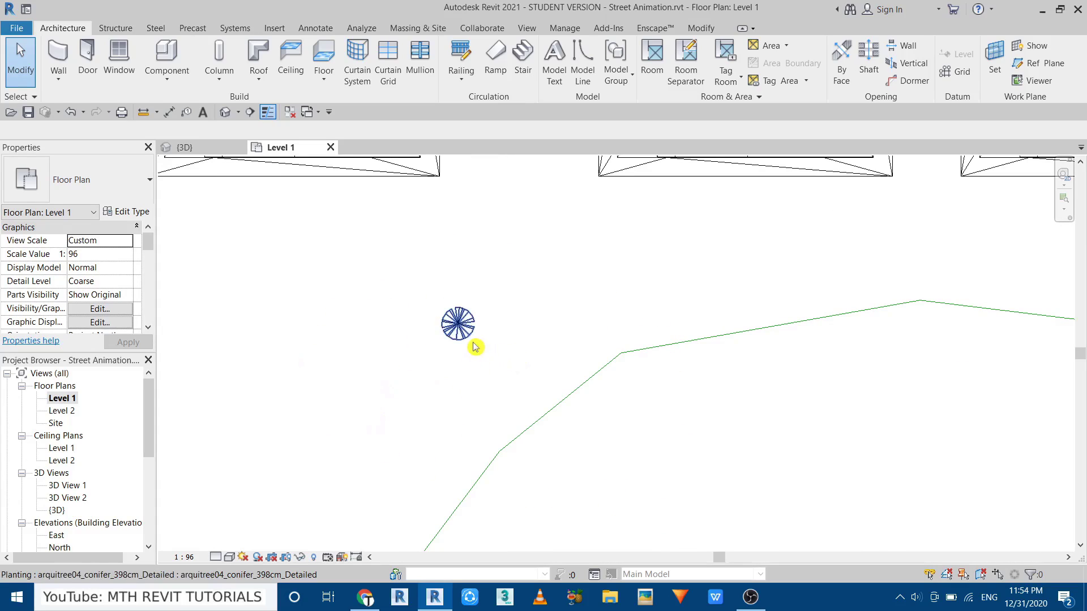
scroll(436, 355, up, 2)
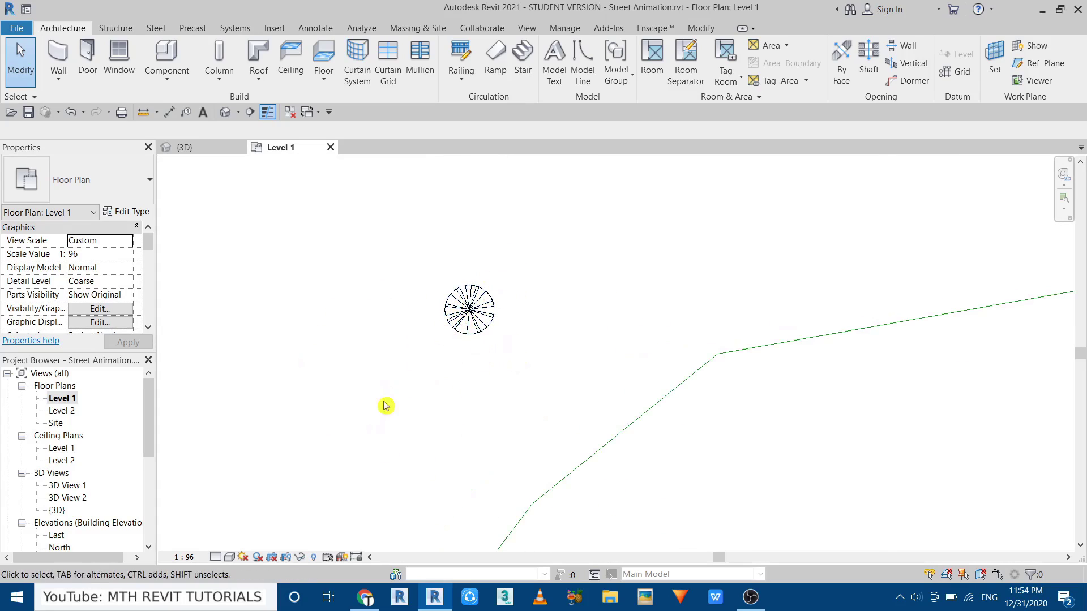
Set the Level 1 floor plan's detail level to Fine and look at the conifer up close
click(216, 562)
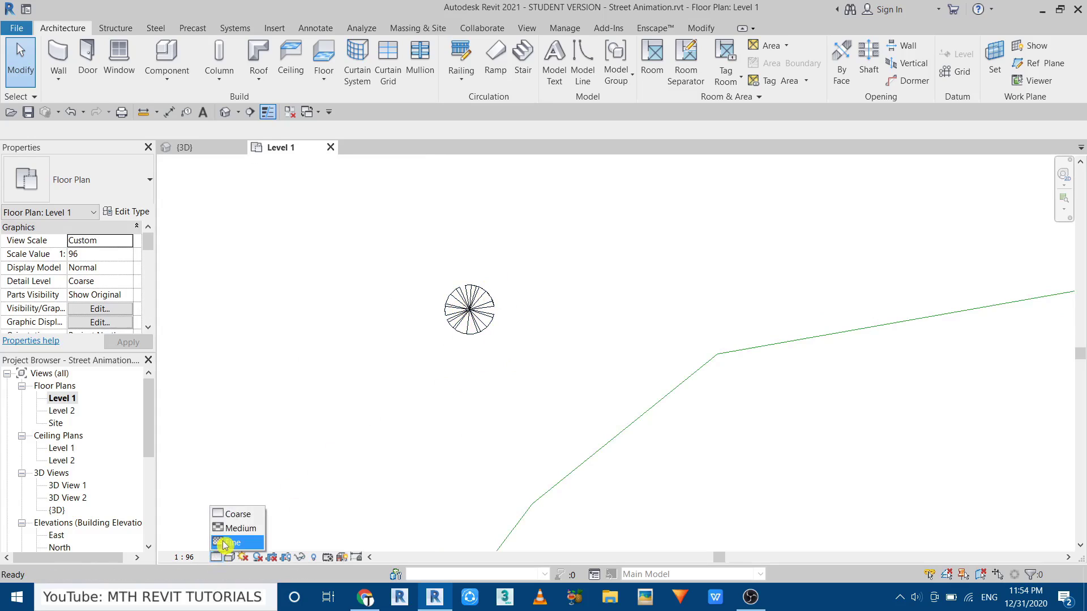
click(224, 545)
scroll(477, 313, up, 5)
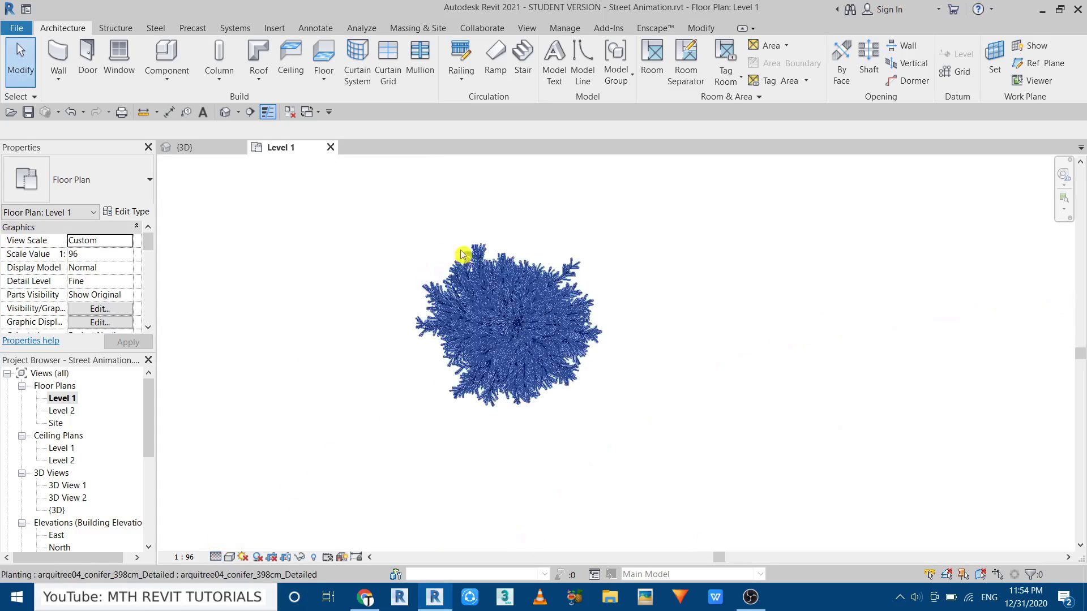
Switch from the Level 1 floor plan to the 3D view and delete the placed conifer
scroll(451, 247, down, 4)
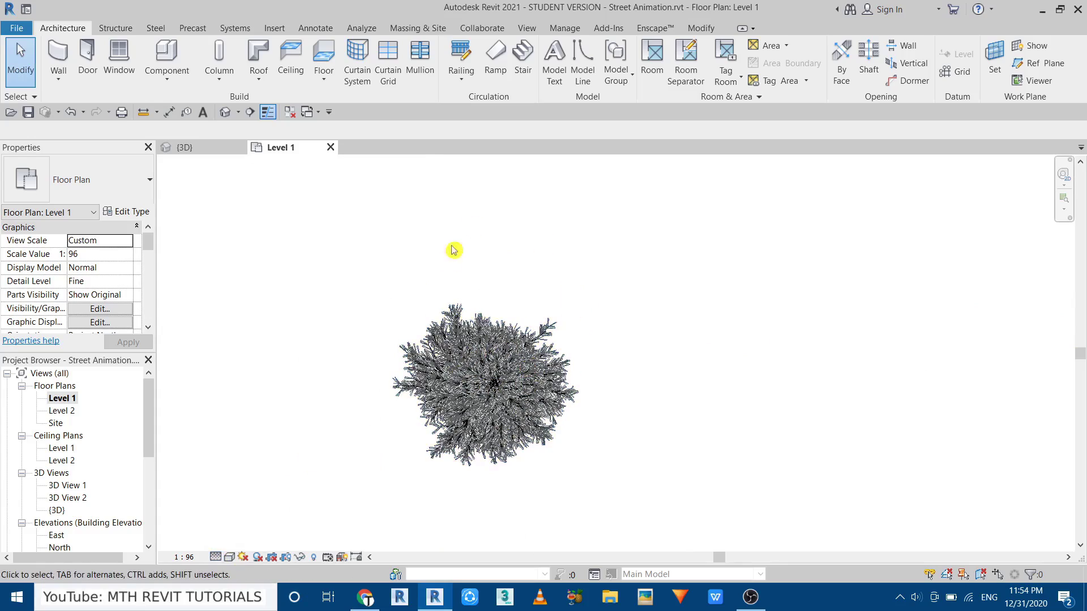
scroll(391, 317, down, 5)
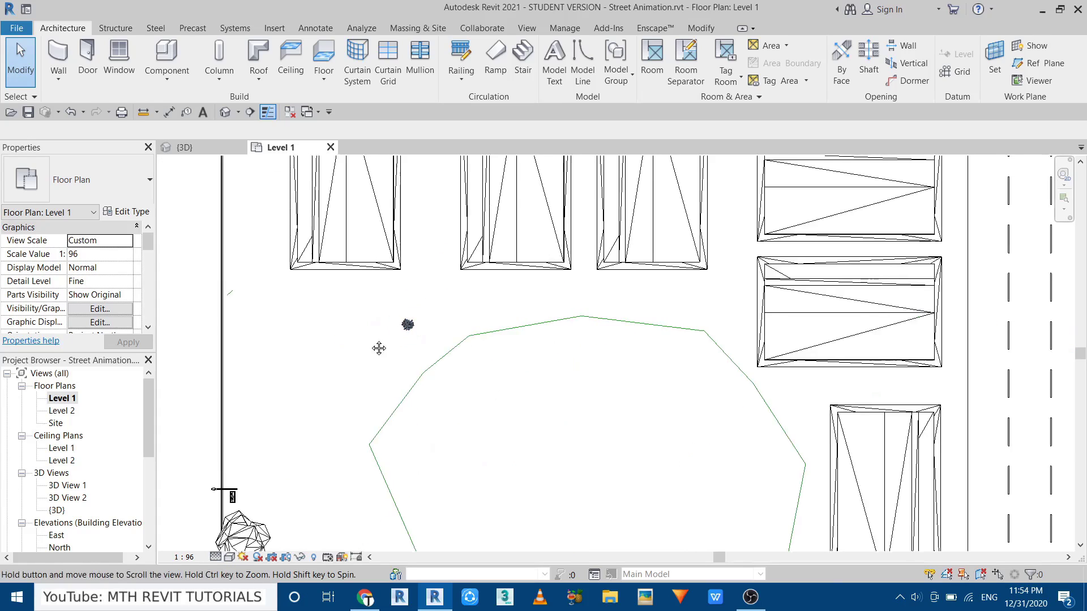
click(207, 149)
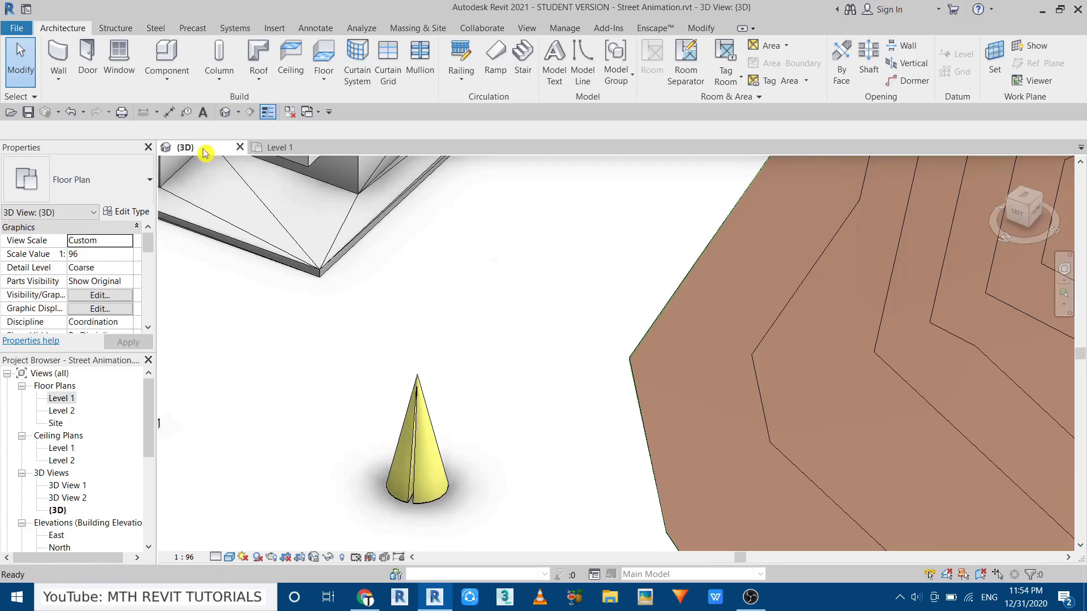
click(421, 414)
key(Delete)
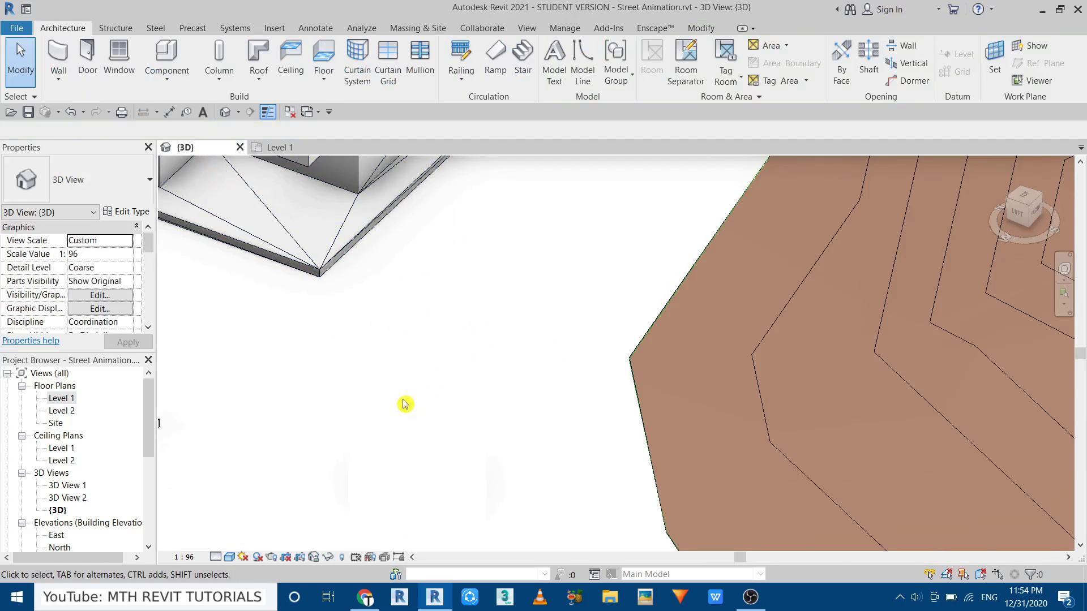
Inspect the contoured topography surface and the open ground around it between the buildings in the 3D view
shift+middle_drag(405, 405, 450, 402)
scroll(450, 401, down, 3)
shift+middle_drag(740, 347, 430, 335)
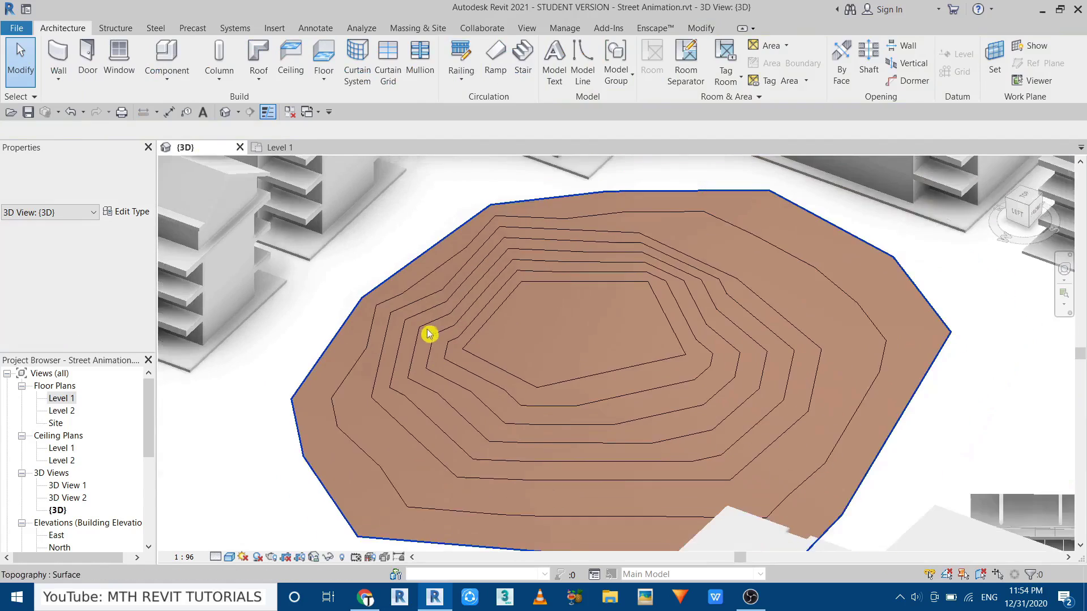
scroll(704, 267, down, 1)
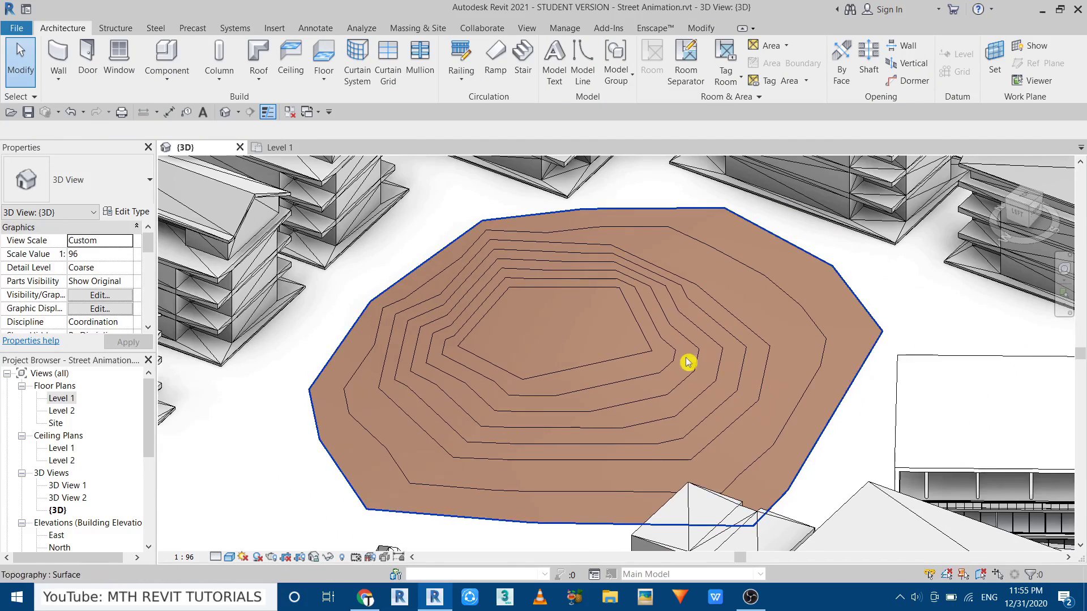
middle_drag(451, 409, 390, 421)
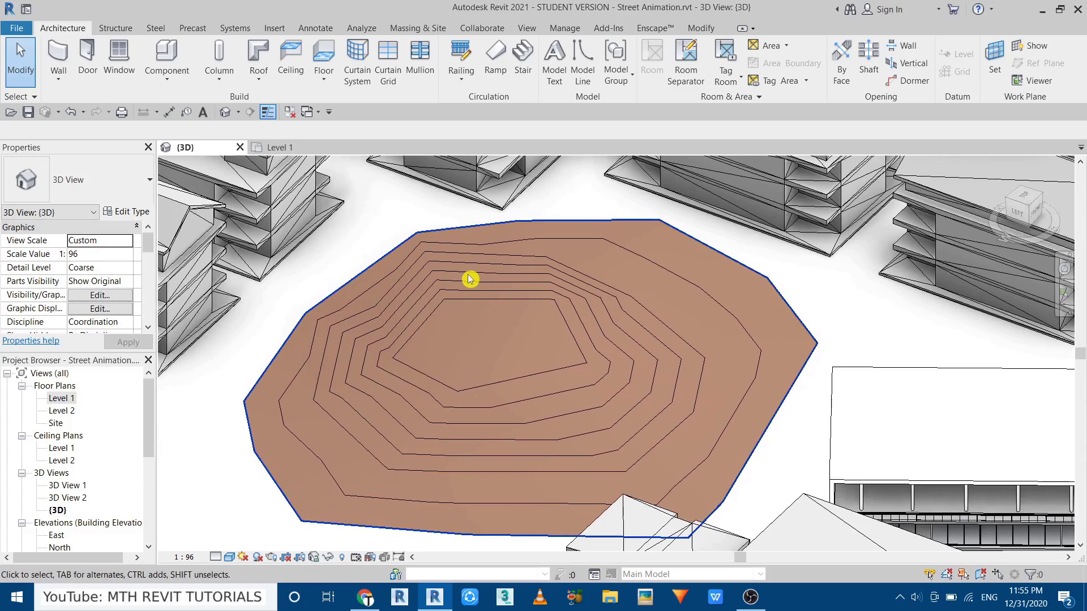
middle_drag(538, 354, 525, 388)
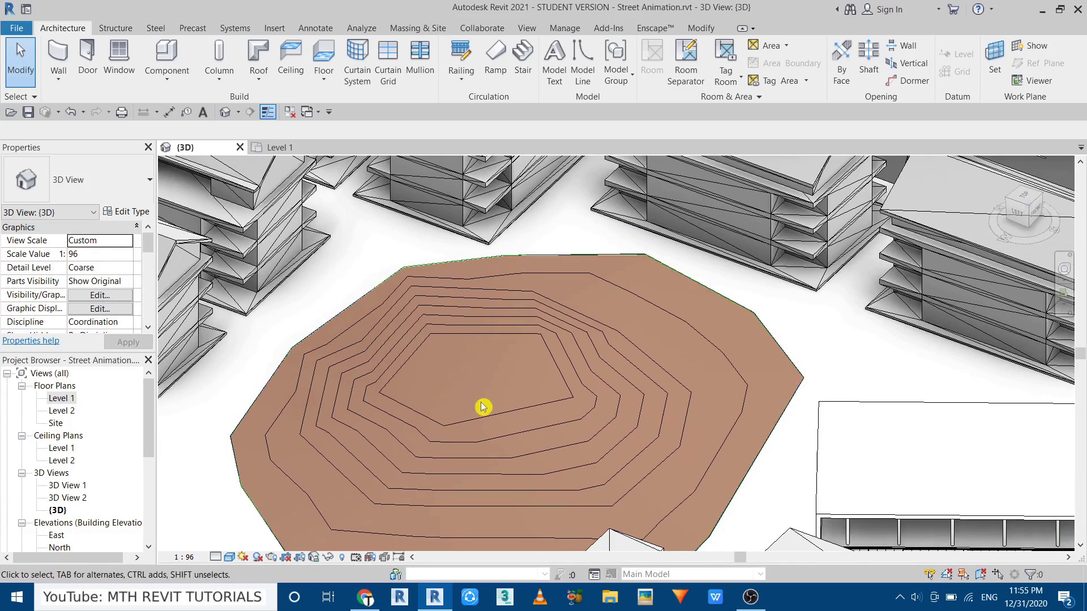
scroll(332, 362, down, 4)
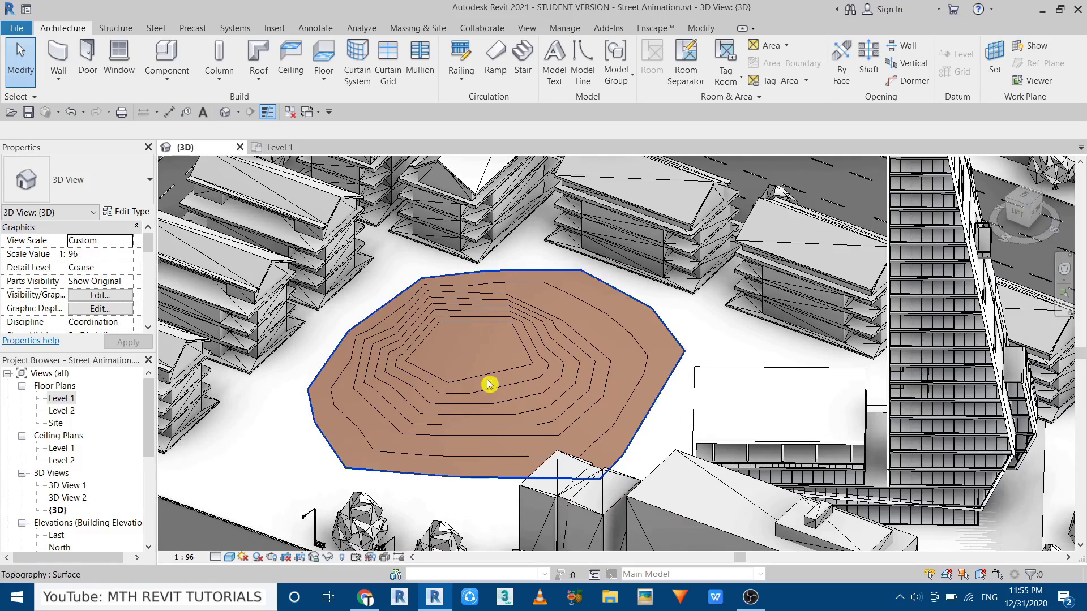
Open Dynamo, search the online packages for "arquitree populate", and close Dynamo without installing anything
click(568, 32)
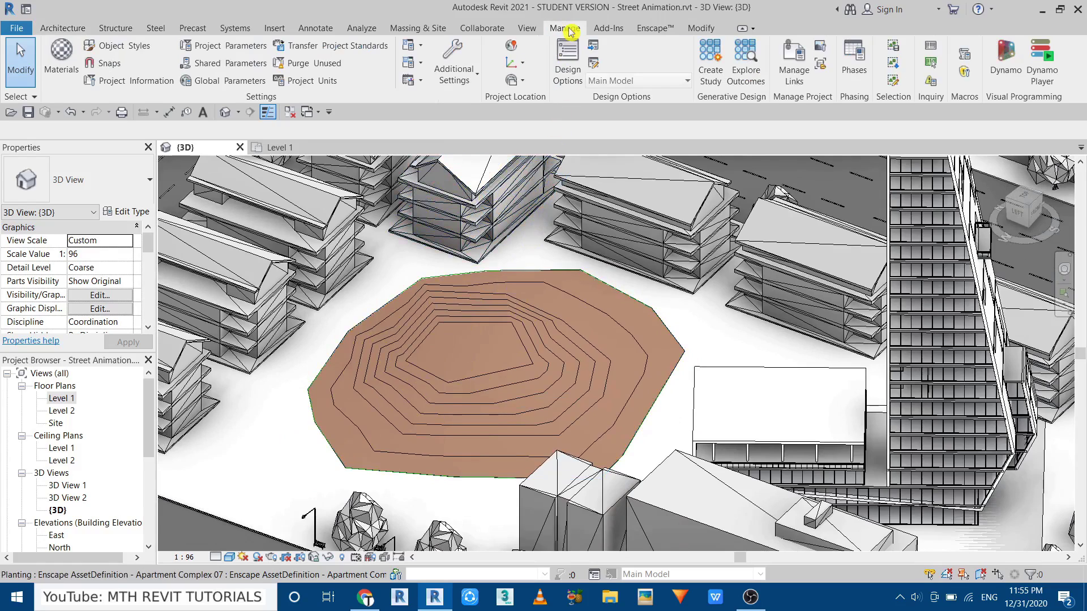
click(1005, 63)
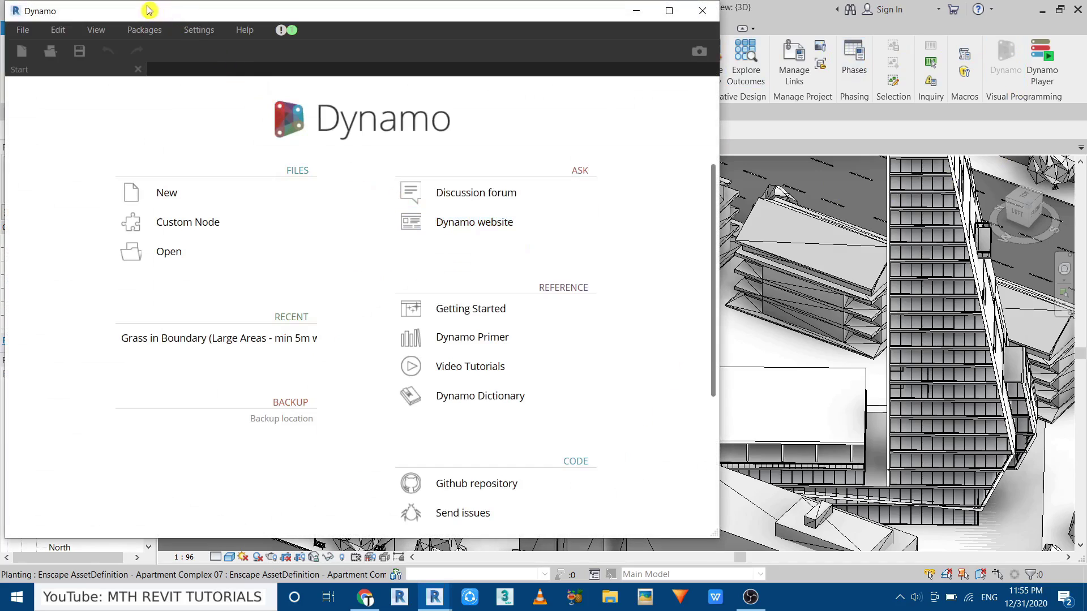
drag(148, 10, 210, 45)
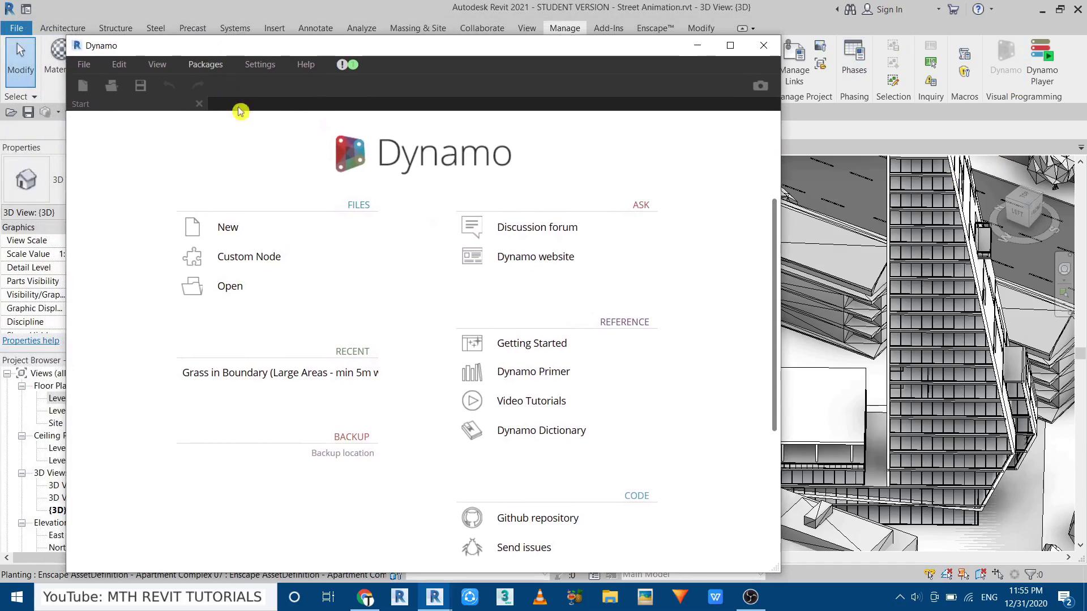
click(213, 73)
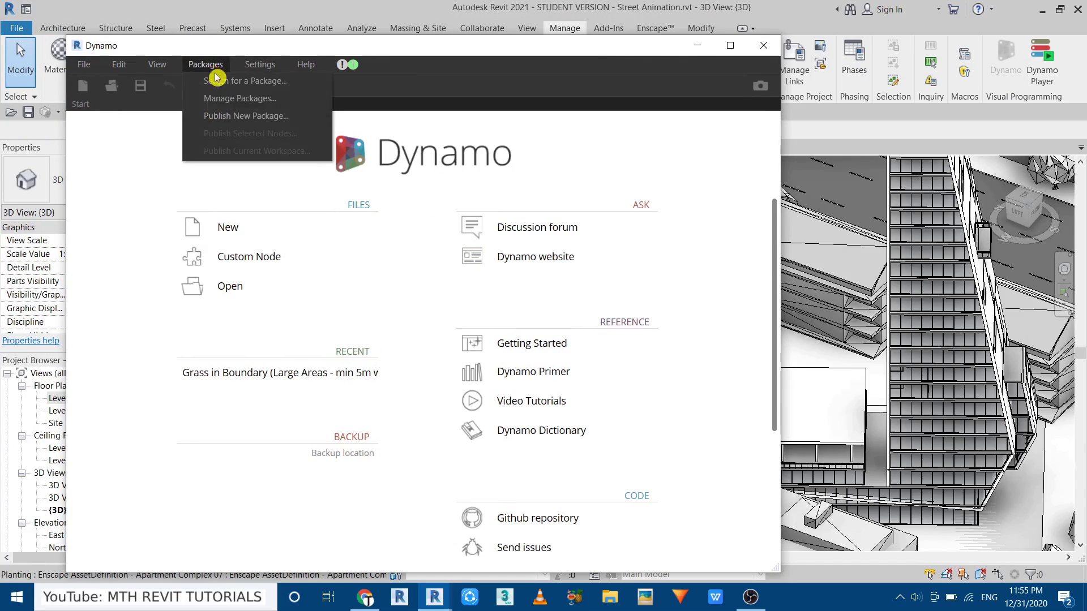
click(242, 89)
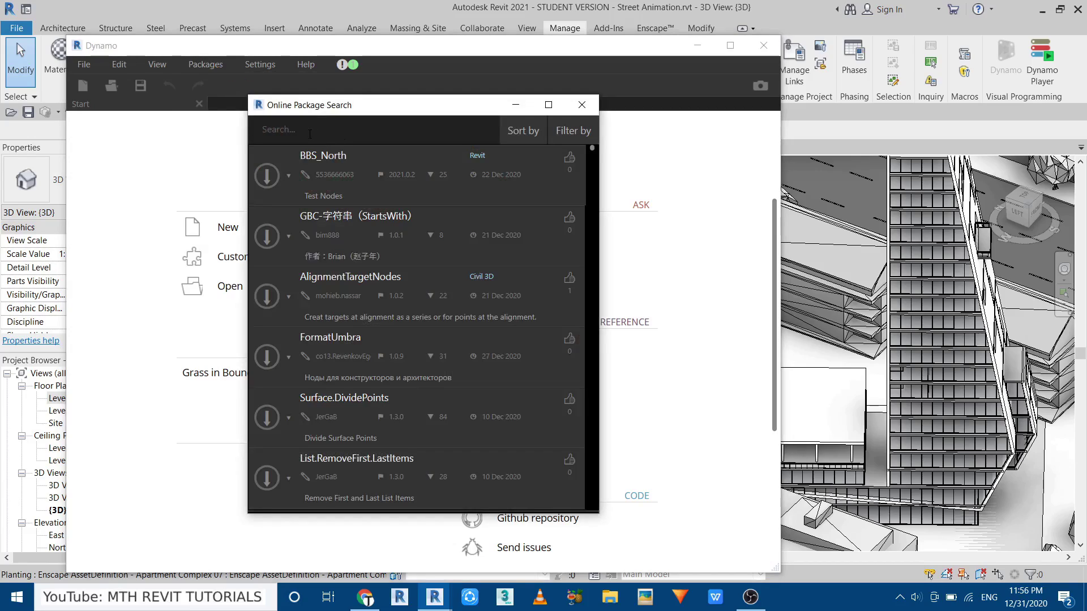
text(ar)
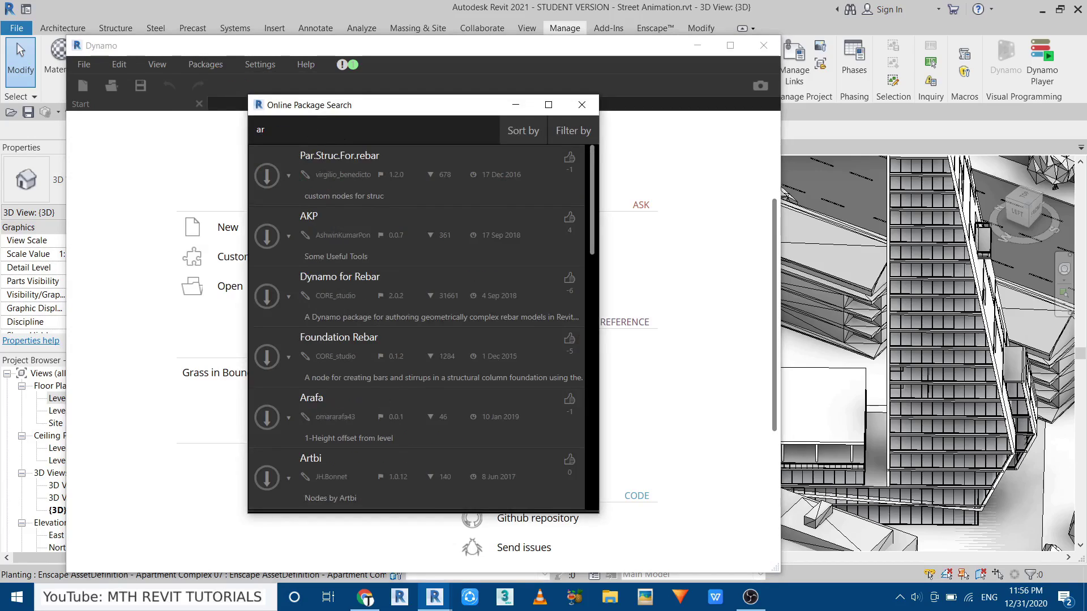
text(quitree pol)
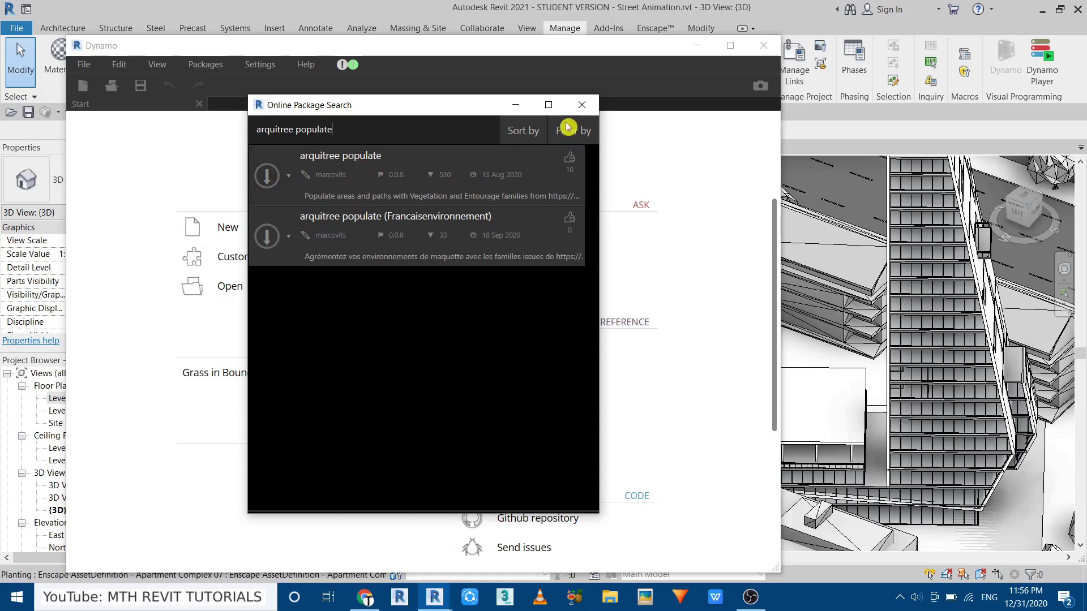
click(581, 105)
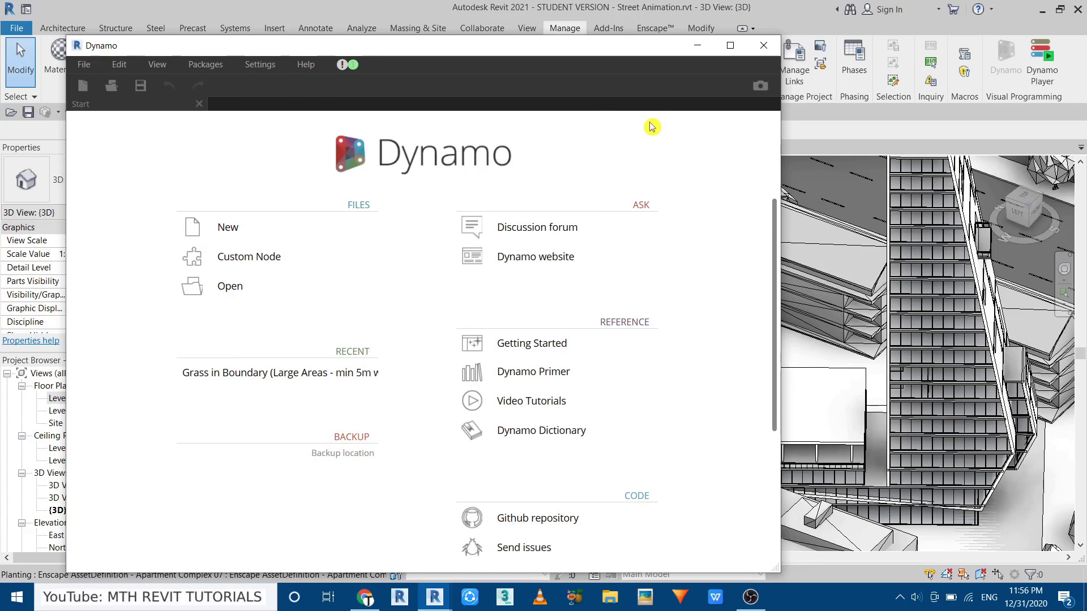
click(764, 46)
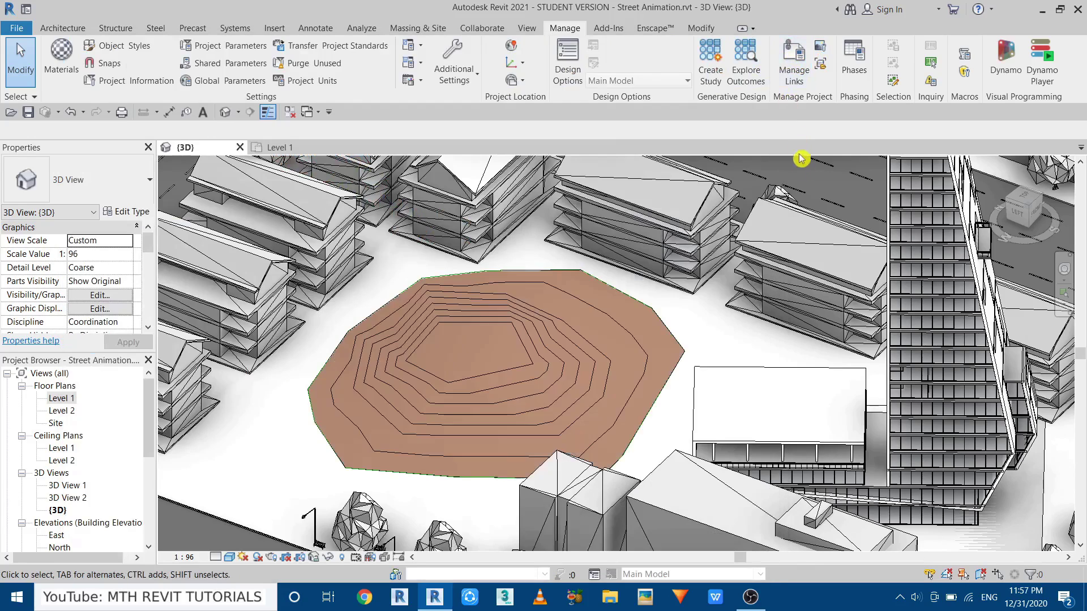
Open Dynamo Player and look through the list of scripts for populating boundaries, faces and paths
click(1051, 70)
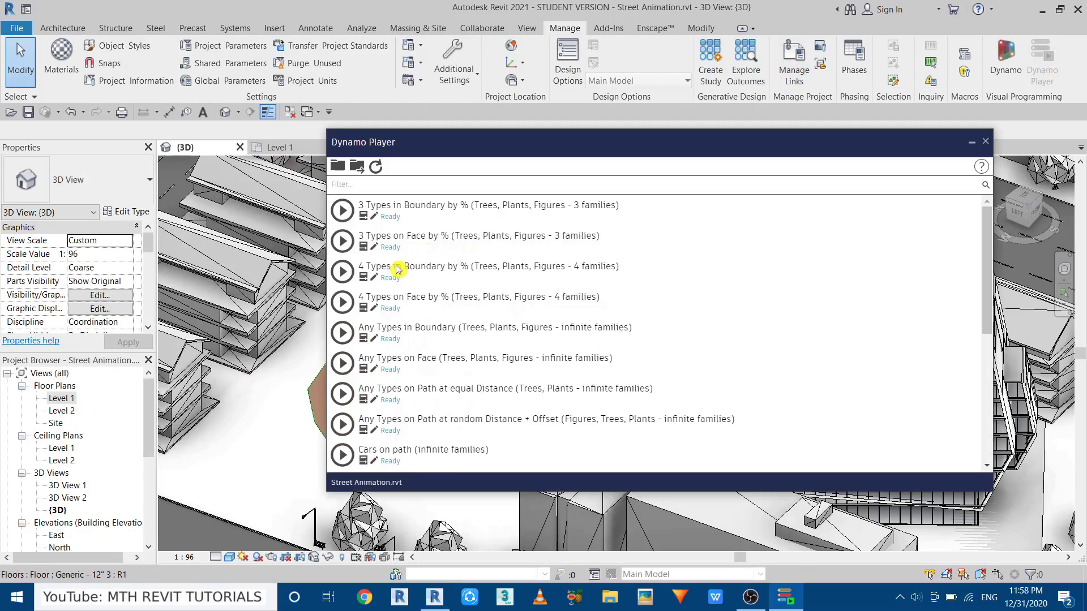
scroll(425, 338, down, 5)
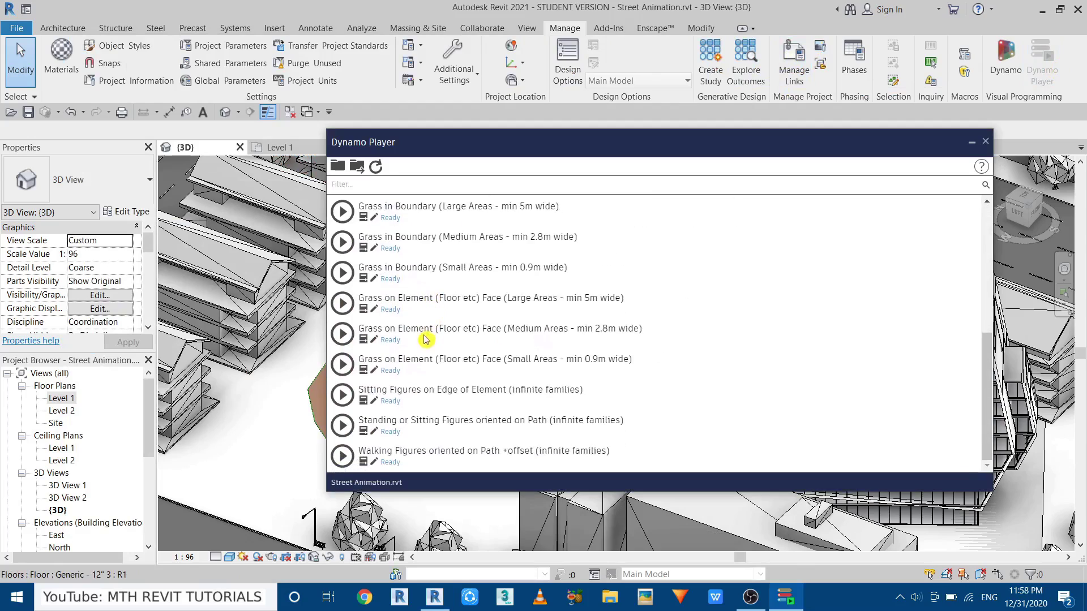
scroll(504, 335, up, 4)
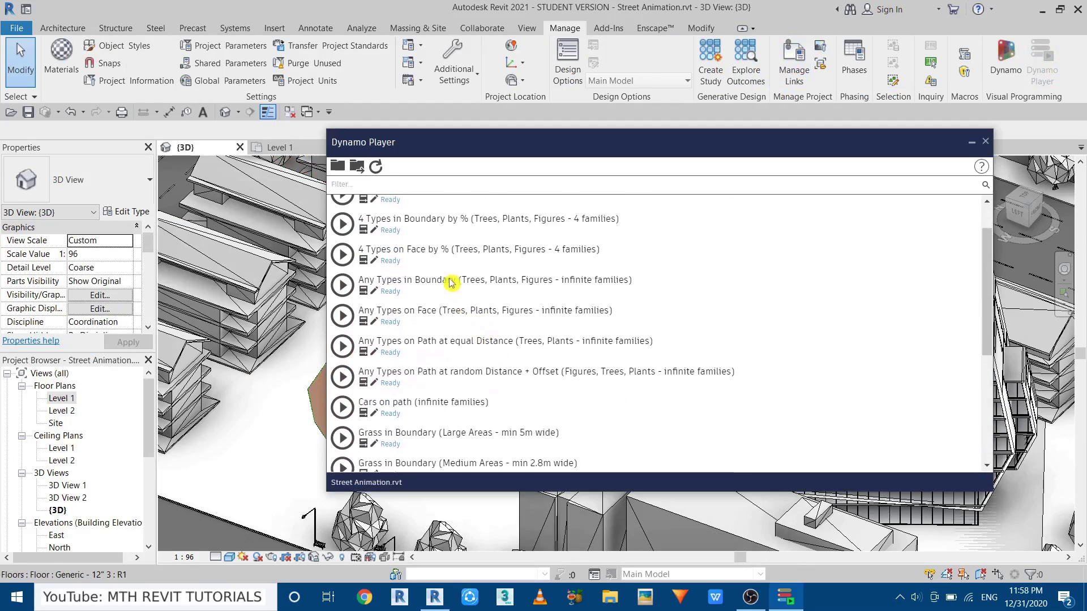
Set the Dynamo Player script folder to the arquitree package's extra folder under RVT 2021 Dynamo, and minimize the player
click(339, 167)
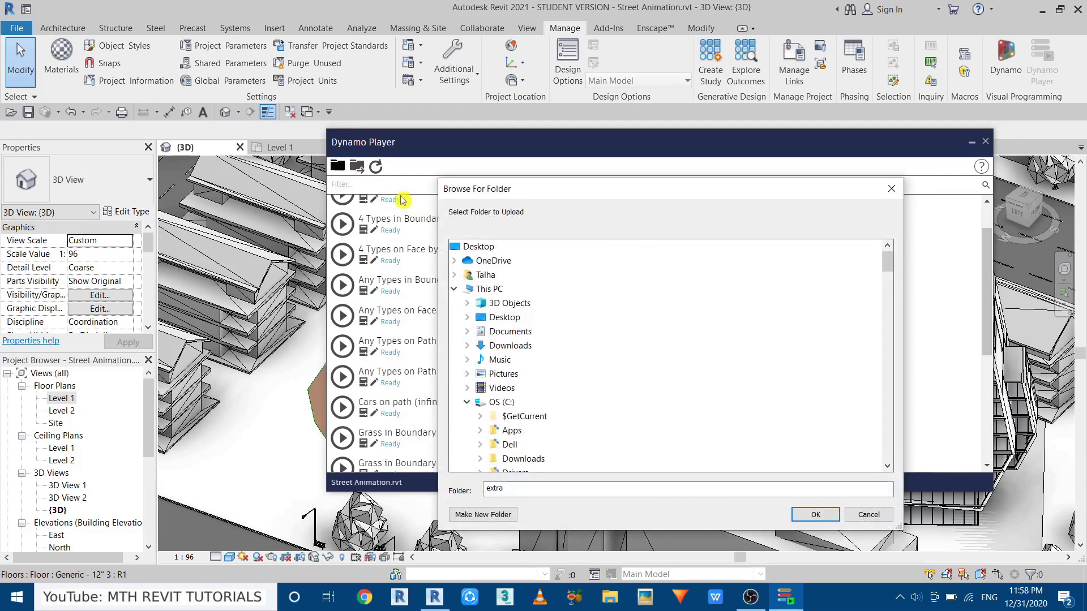
scroll(535, 399, down, 5)
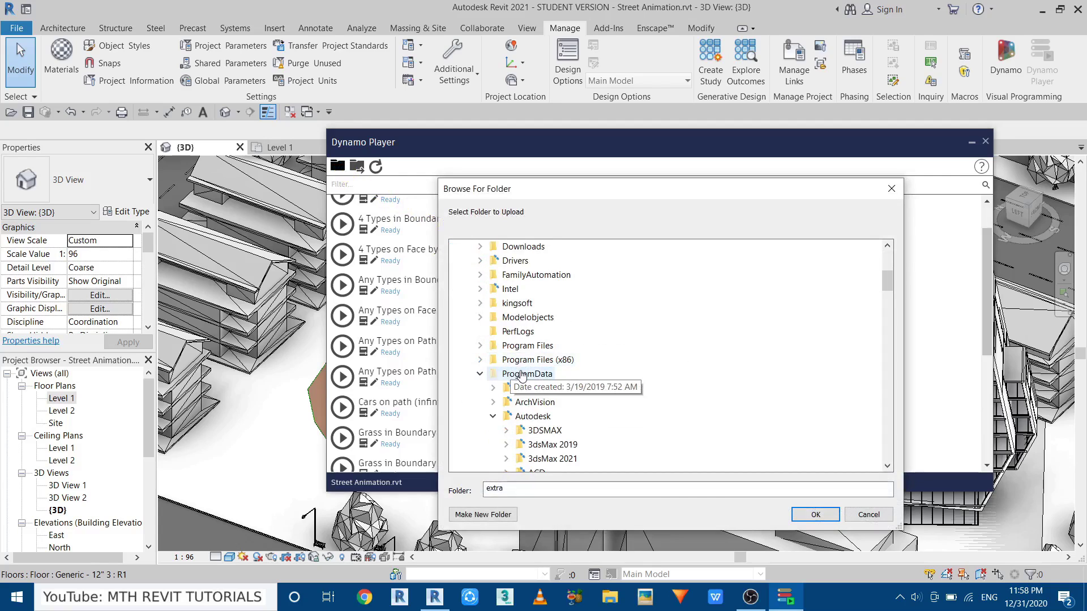
scroll(526, 379, down, 3)
scroll(589, 323, down, 5)
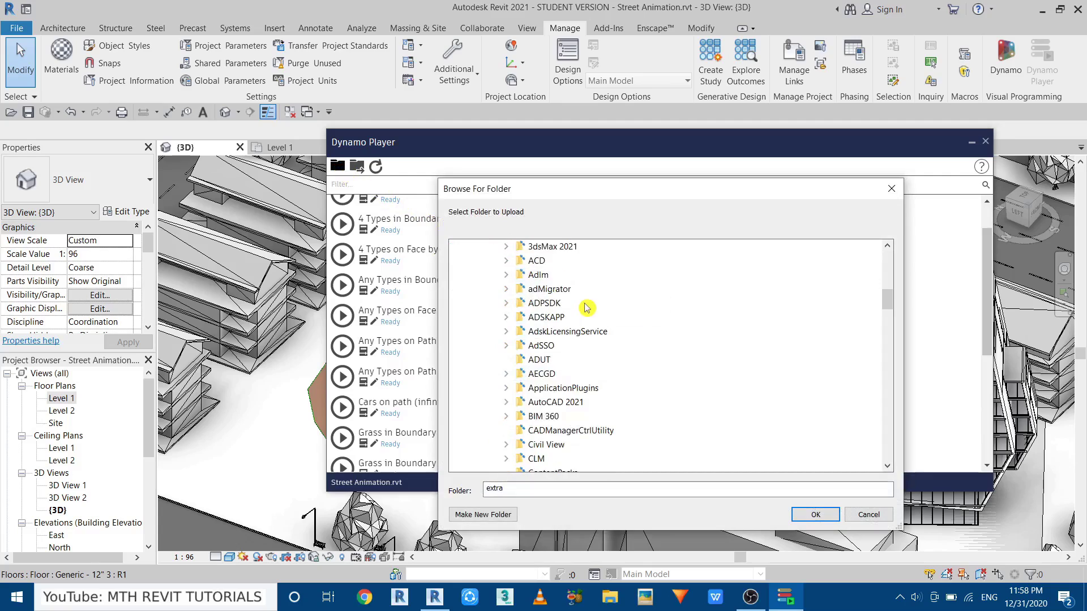
scroll(587, 332, down, 5)
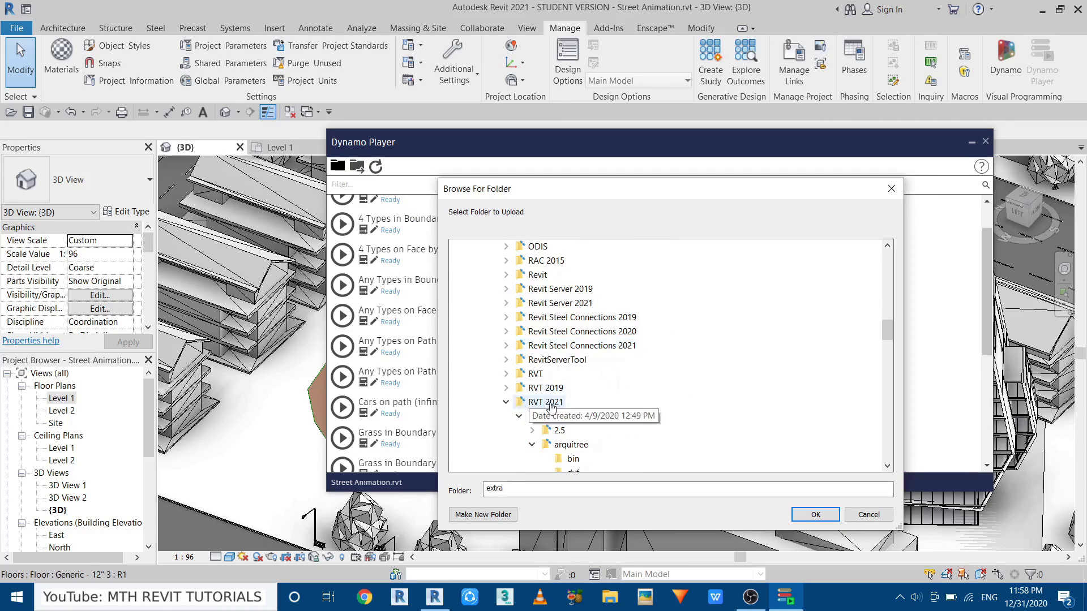
scroll(550, 407, down, 2)
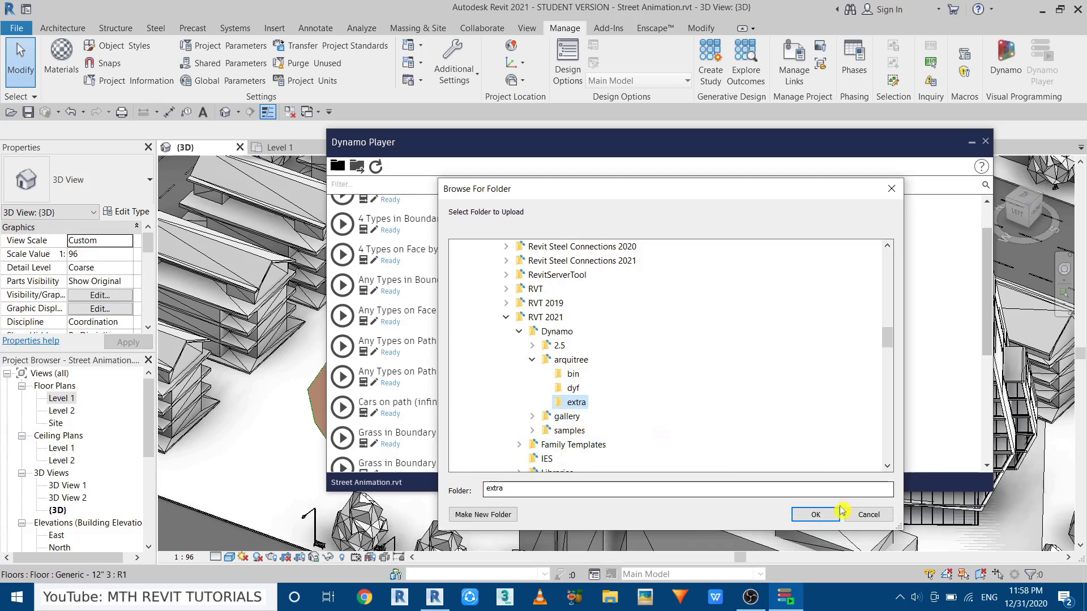
click(823, 514)
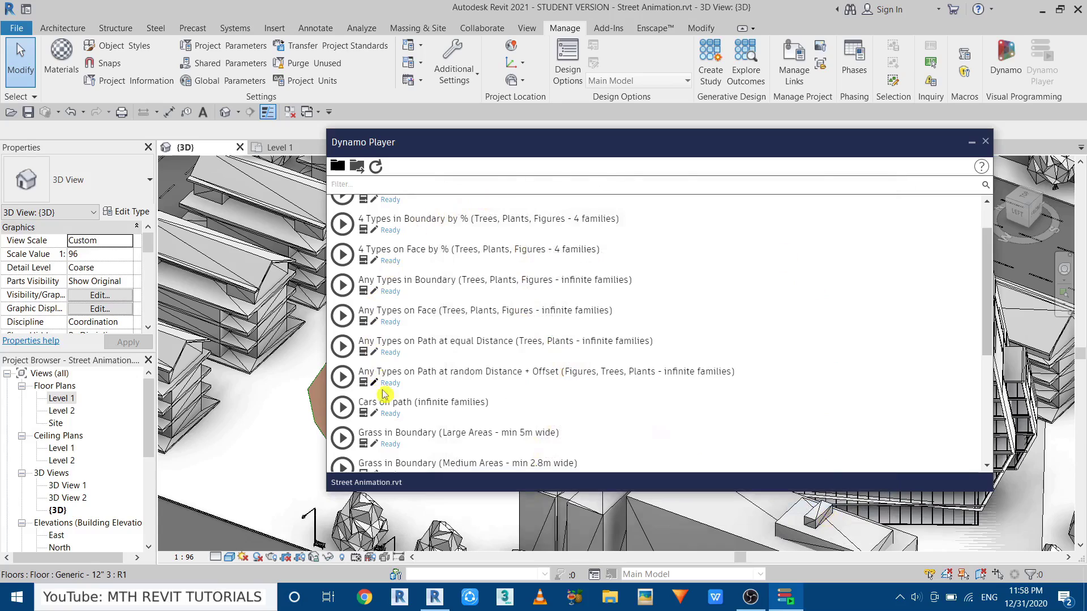
scroll(421, 392, up, 2)
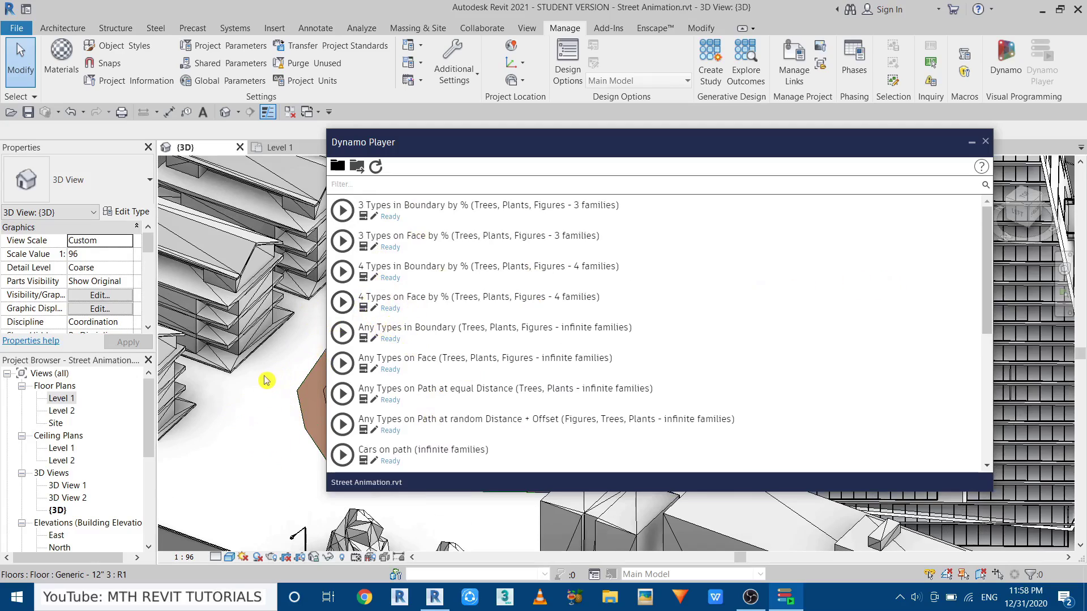
click(973, 146)
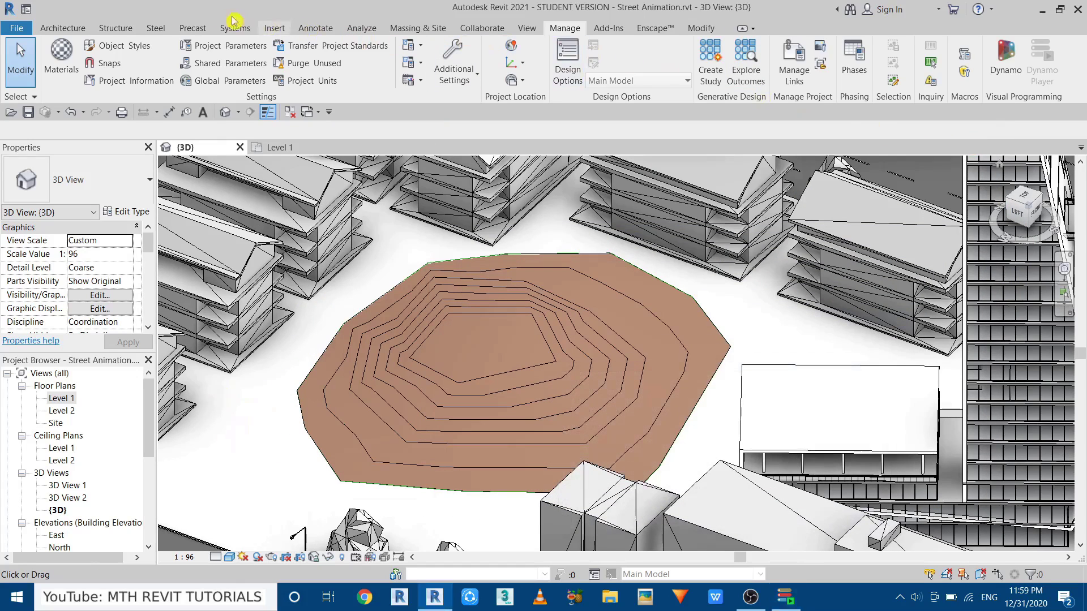
Load the arquitree06_broadleaf_Detailed_SCALABLE.rfa family from the Trees folder as a component and leave placement without placing anything
click(60, 29)
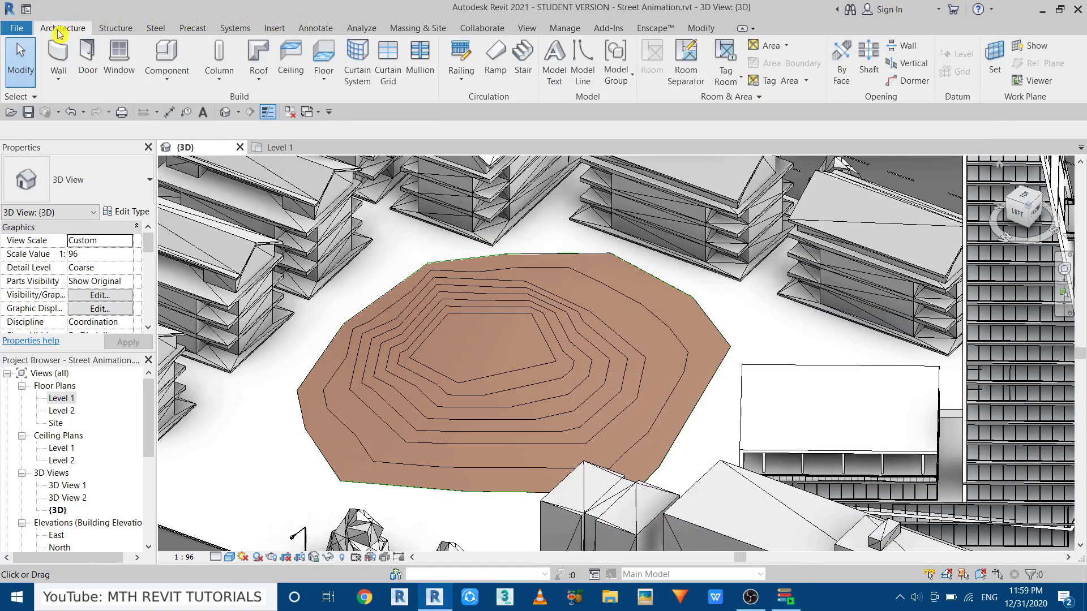
click(166, 57)
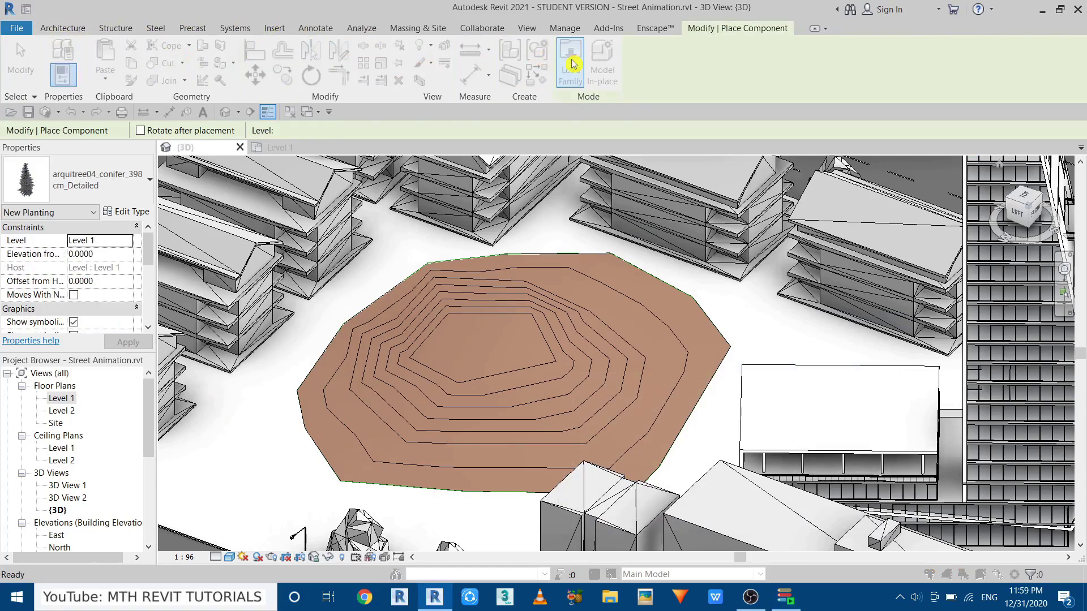
click(571, 62)
right_click(334, 181)
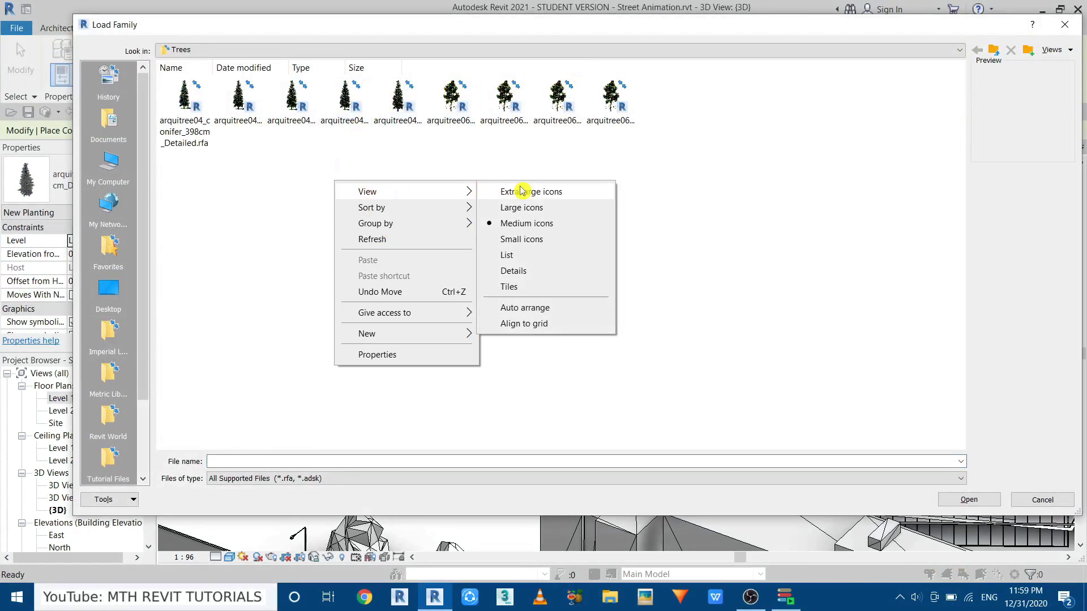
click(526, 189)
scroll(521, 170, down, 5)
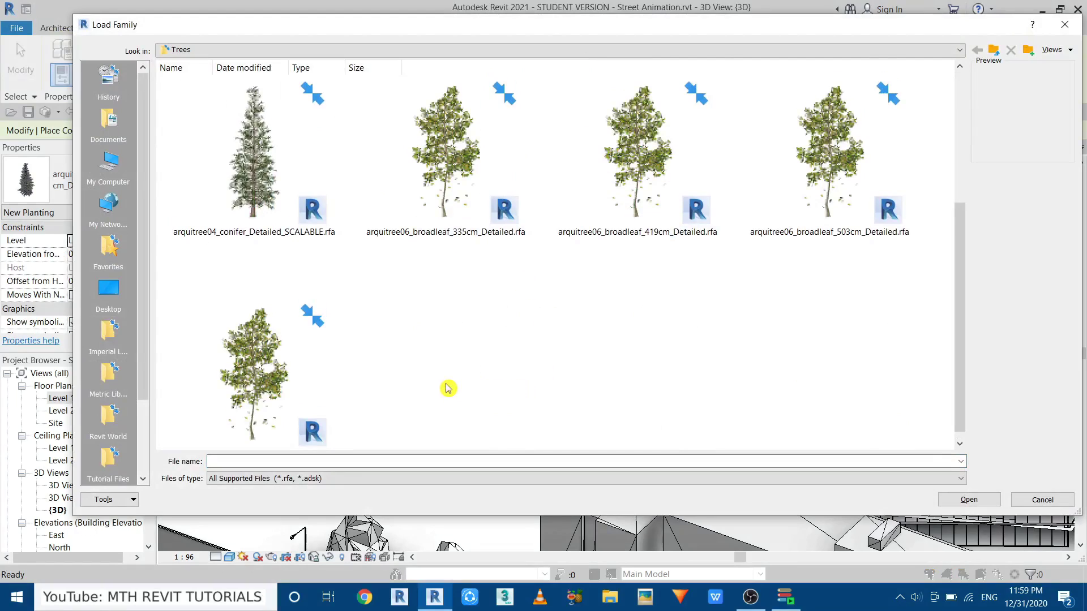
scroll(530, 356, down, 1)
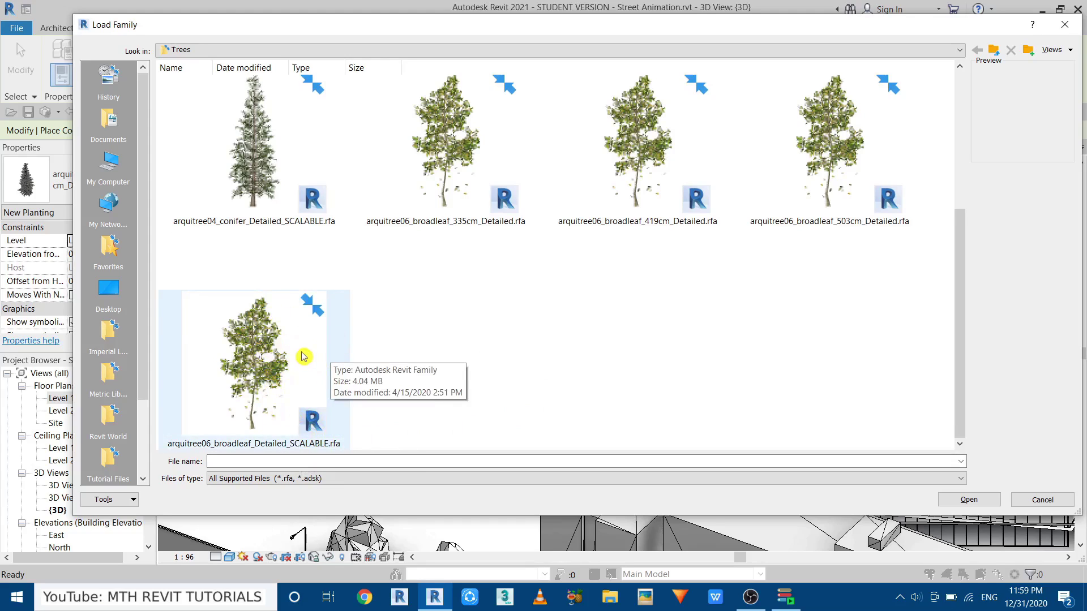
click(273, 380)
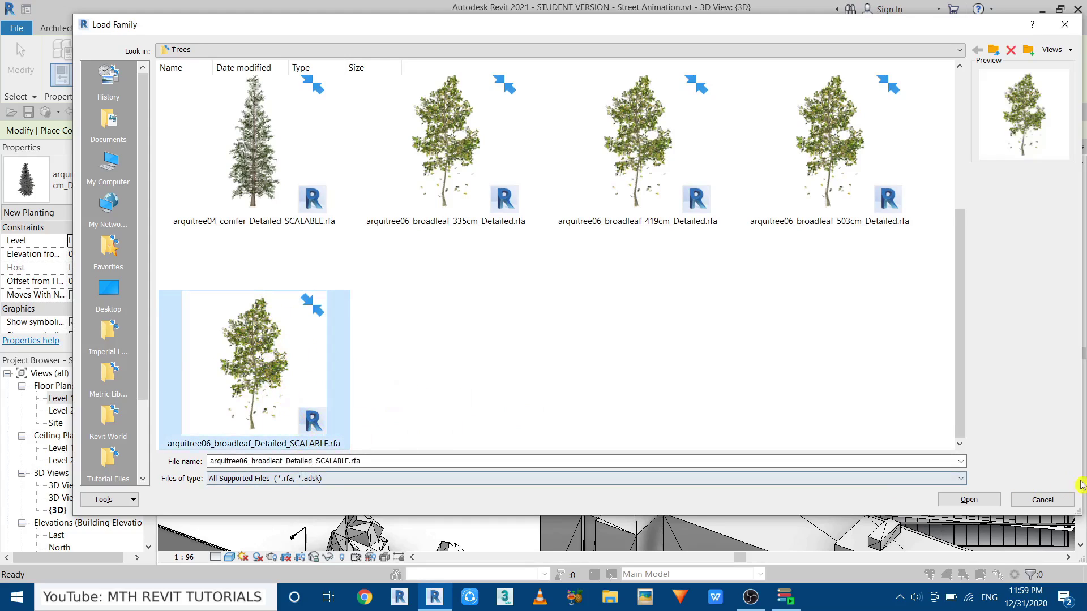
click(969, 500)
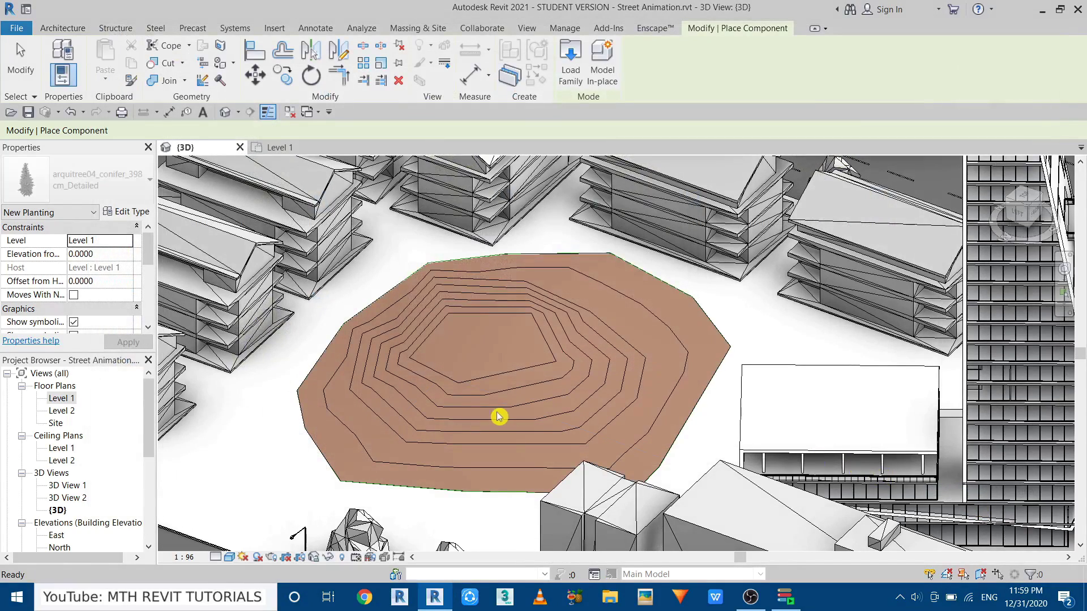
middle_drag(171, 399, 298, 399)
scroll(298, 399, up, 4)
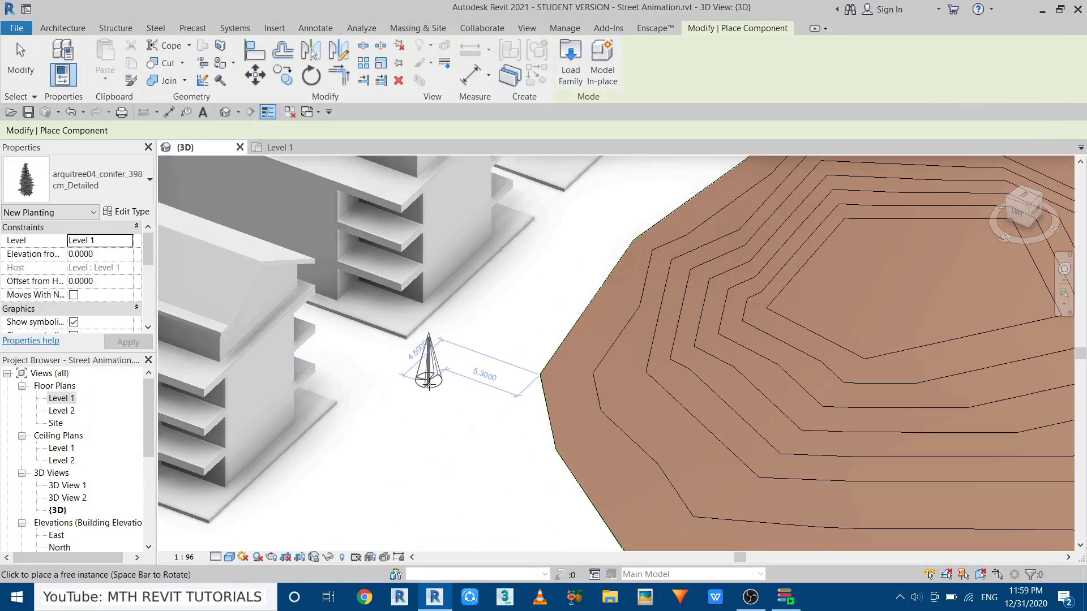
key(Escape)
key(Escape)
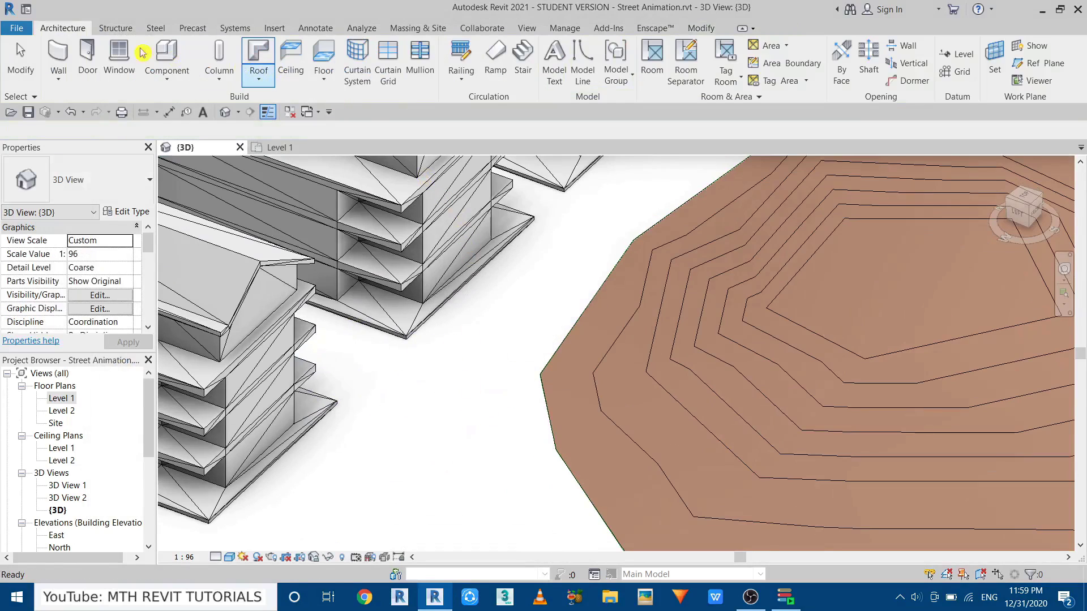
Load the arquitree11_palm_SCALABLE.rfa family from the Arquitree library's Palm folder as a component
click(166, 57)
click(575, 71)
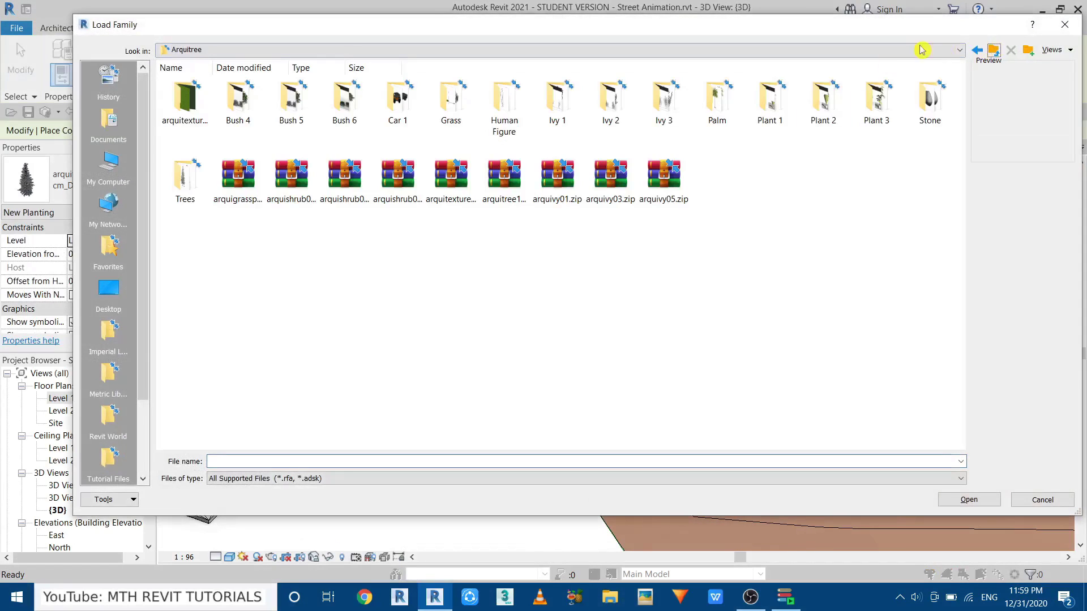
double_click(722, 112)
right_click(455, 210)
mouse_move(487, 216)
click(626, 216)
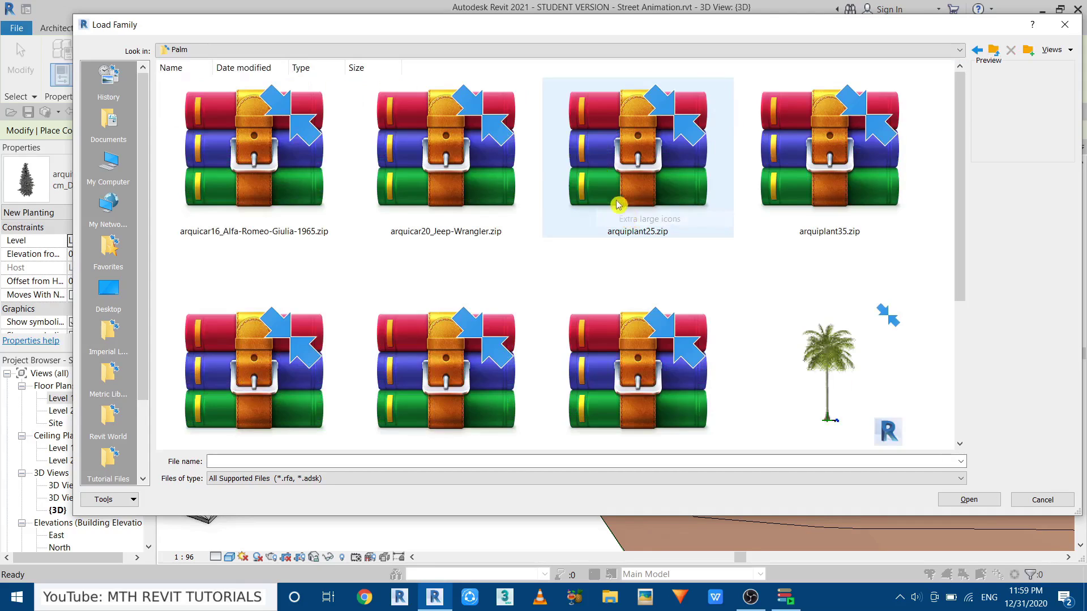
scroll(528, 208, down, 3)
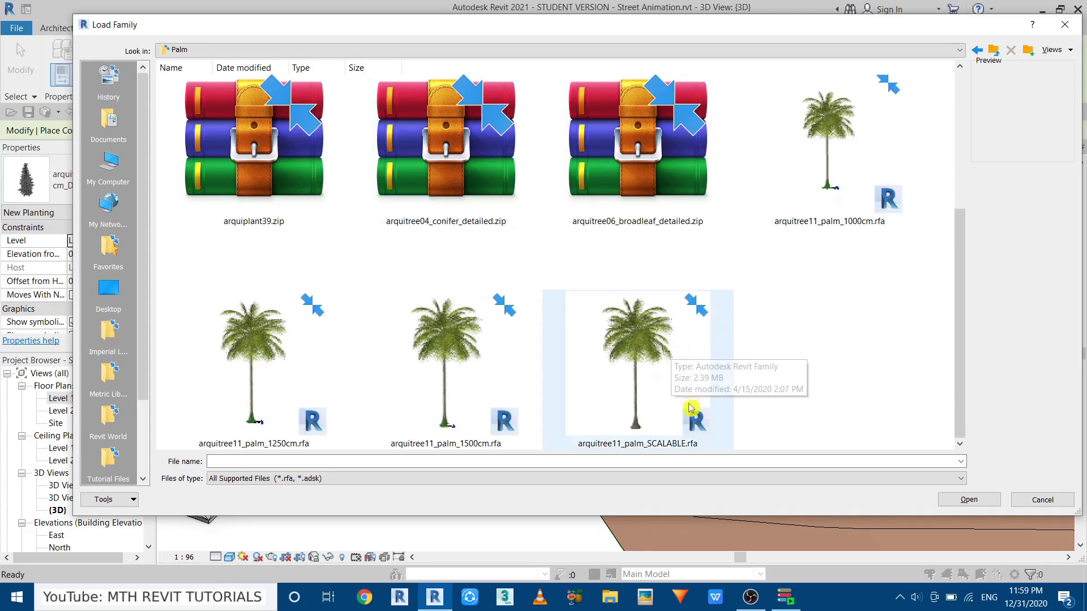
click(627, 362)
click(988, 504)
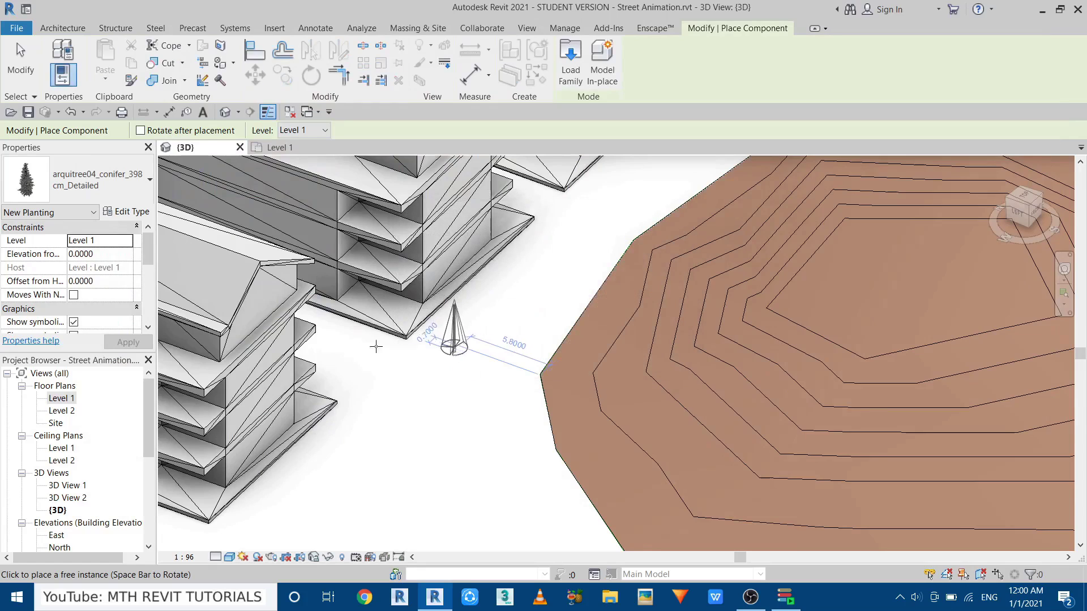
Place one arquitree06_broadleaf_Detailed_SCALABLE tree of type 3dtree rotund SIMPLU on the open ground beside the topography
click(102, 195)
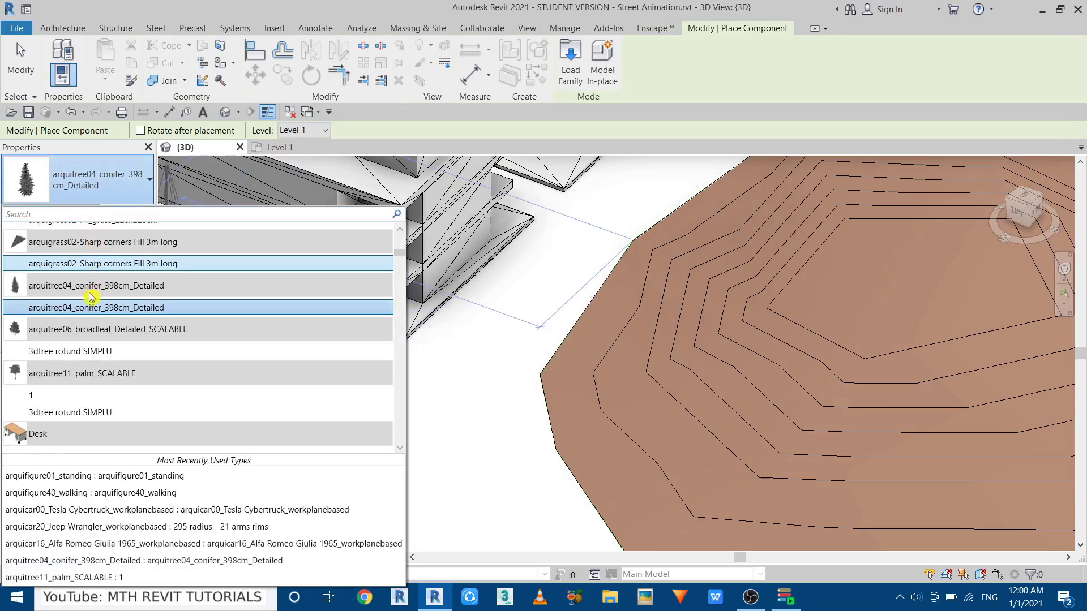
click(64, 352)
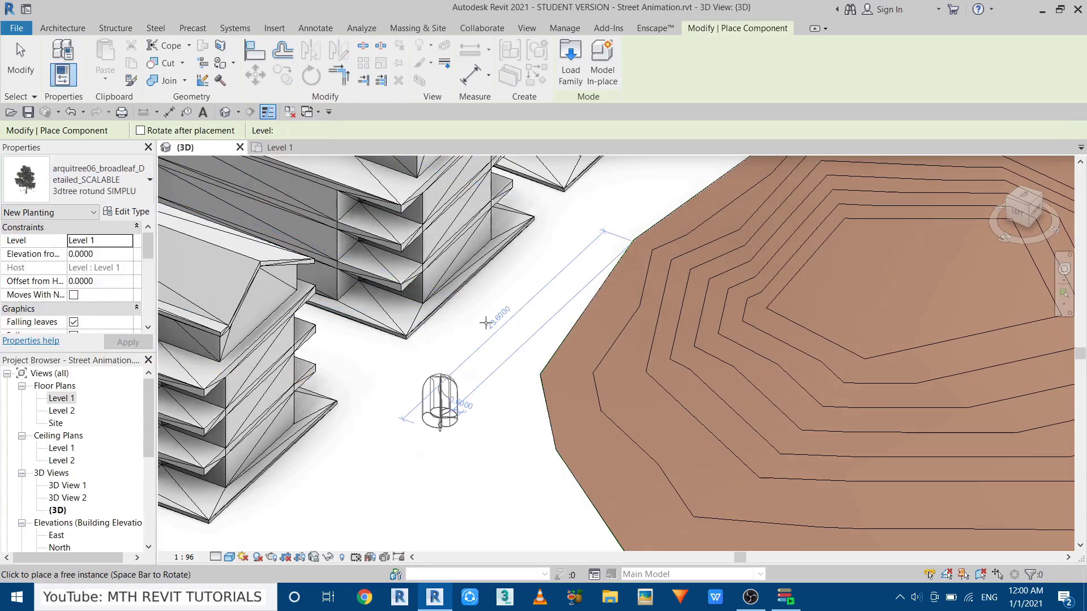
right_click(486, 323)
key(Escape)
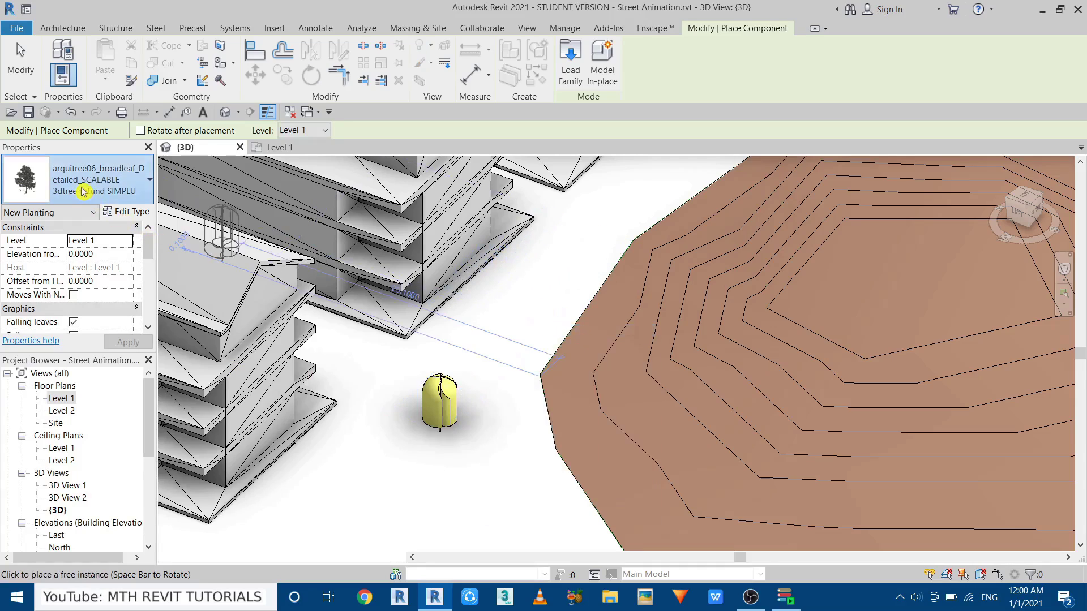
Place one arquitree11_palm_SCALABLE tree of type 3dtree rotund SIMPLU next to the broadleaf tree and end component placement
click(85, 180)
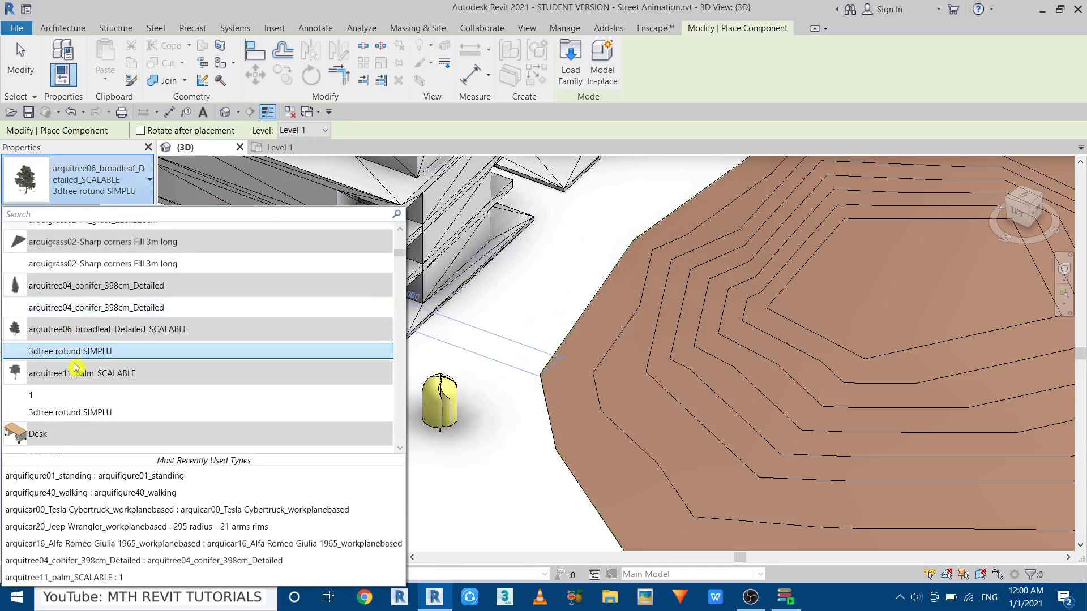
scroll(74, 373, down, 1)
click(95, 385)
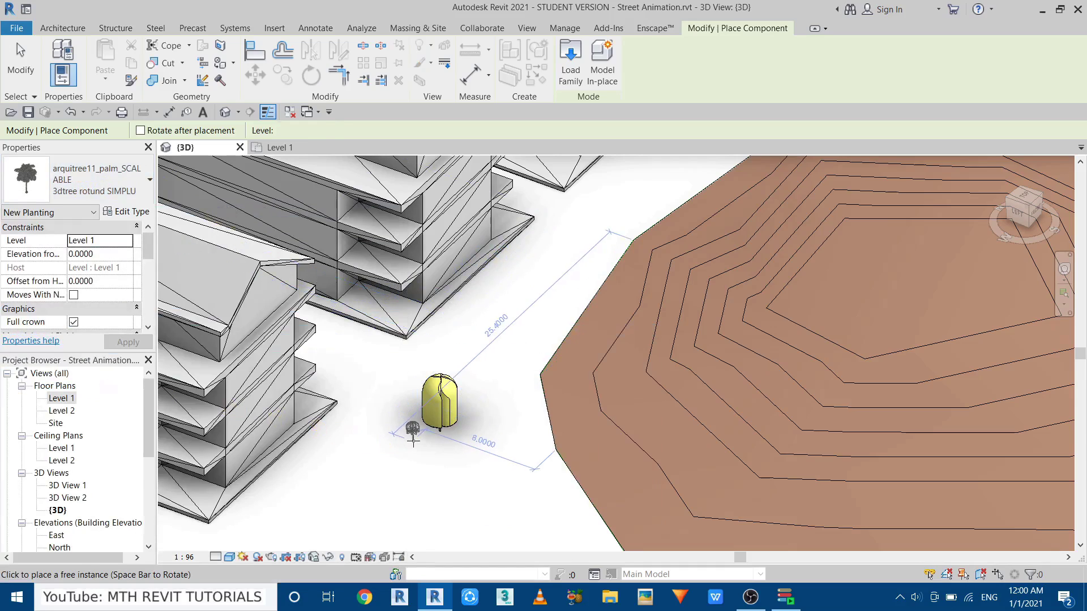
right_click(476, 370)
click(498, 381)
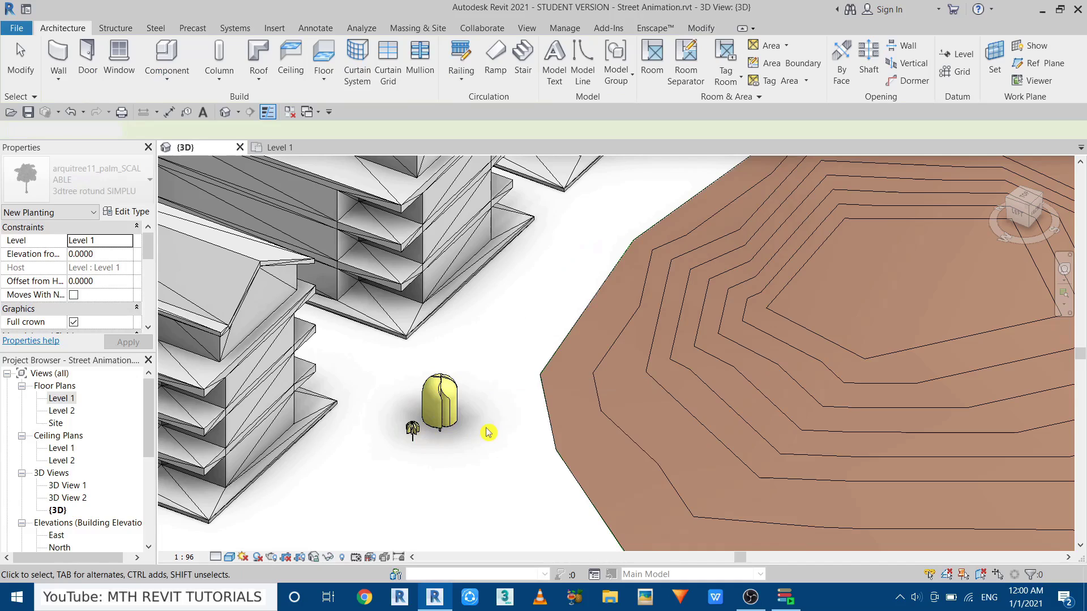
Bring up Dynamo Player, review its scripts for populating boundaries, faces and paths, and minimize the player
middle_drag(488, 433, 387, 402)
click(793, 602)
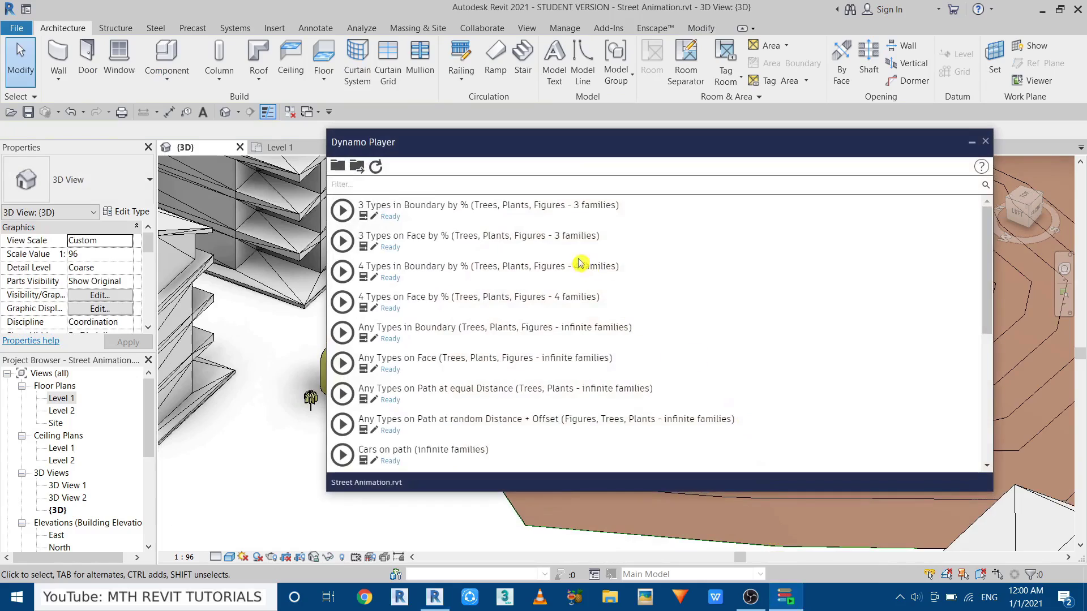
drag(410, 146, 496, 162)
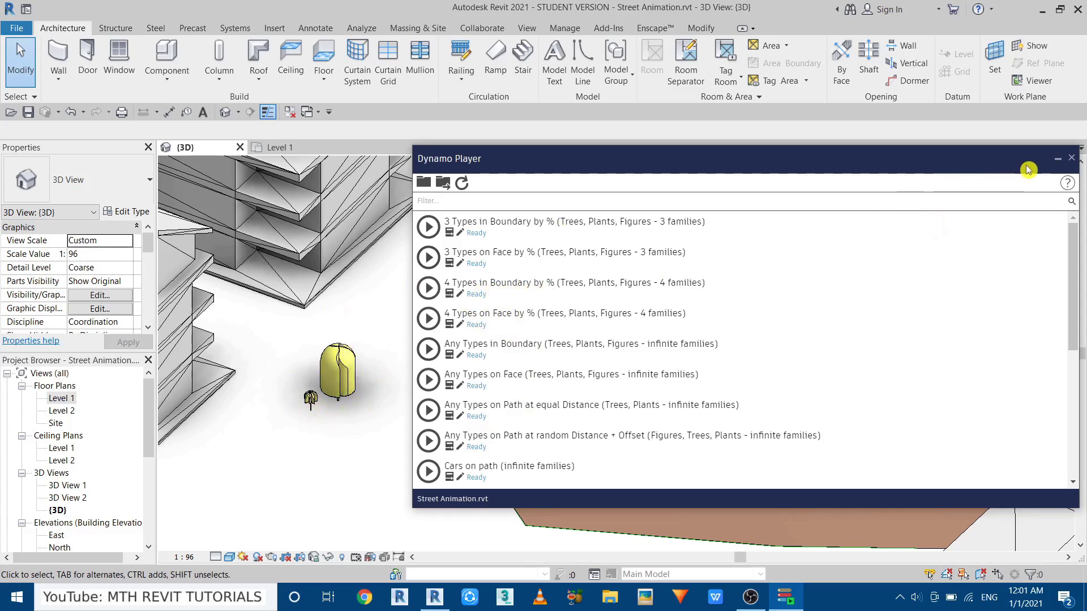
click(1056, 165)
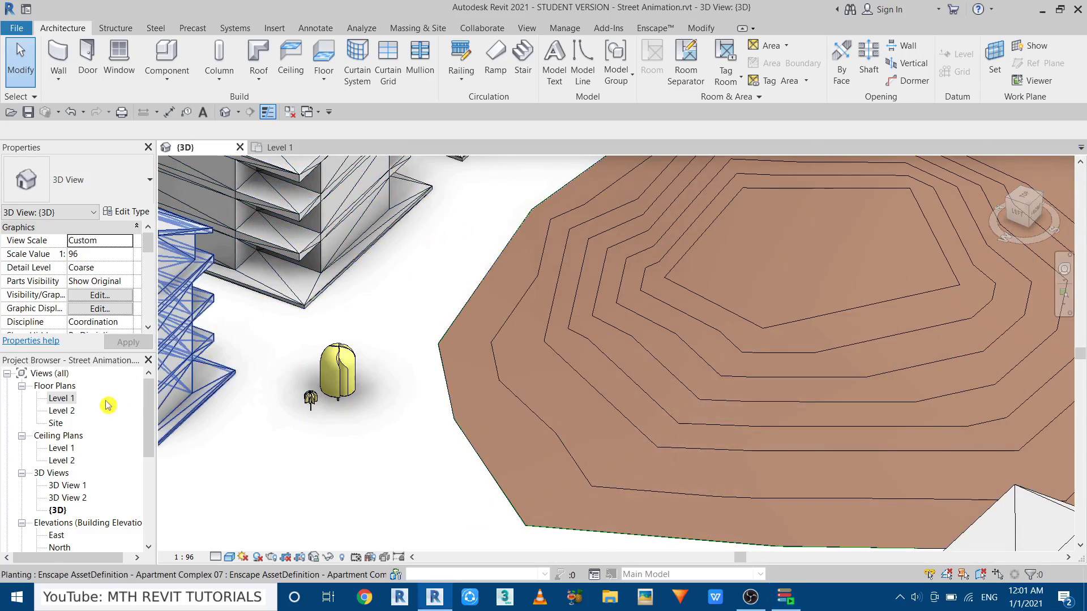
In the Site floor plan, trace the topography's outer edge with a closed chain of model lines on Level 1
double_click(56, 423)
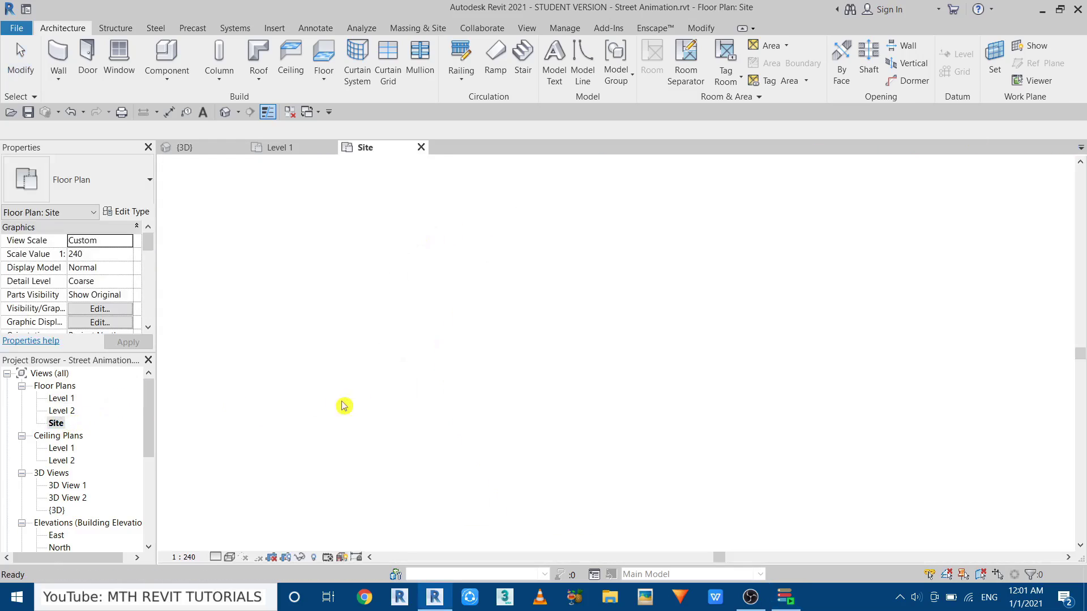
scroll(676, 378, up, 8)
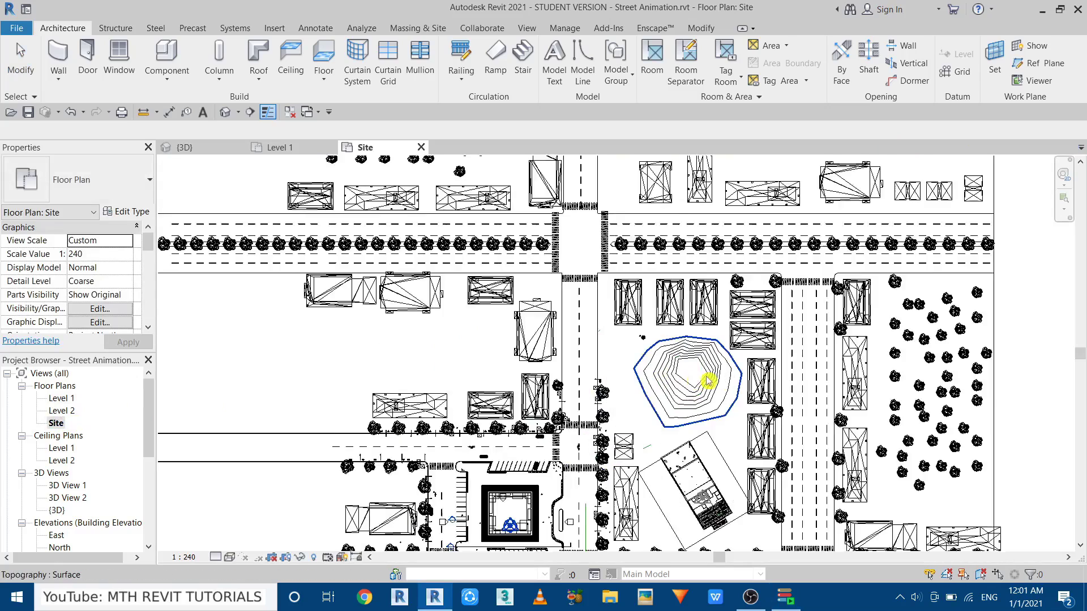
click(582, 62)
scroll(424, 334, up, 3)
click(368, 365)
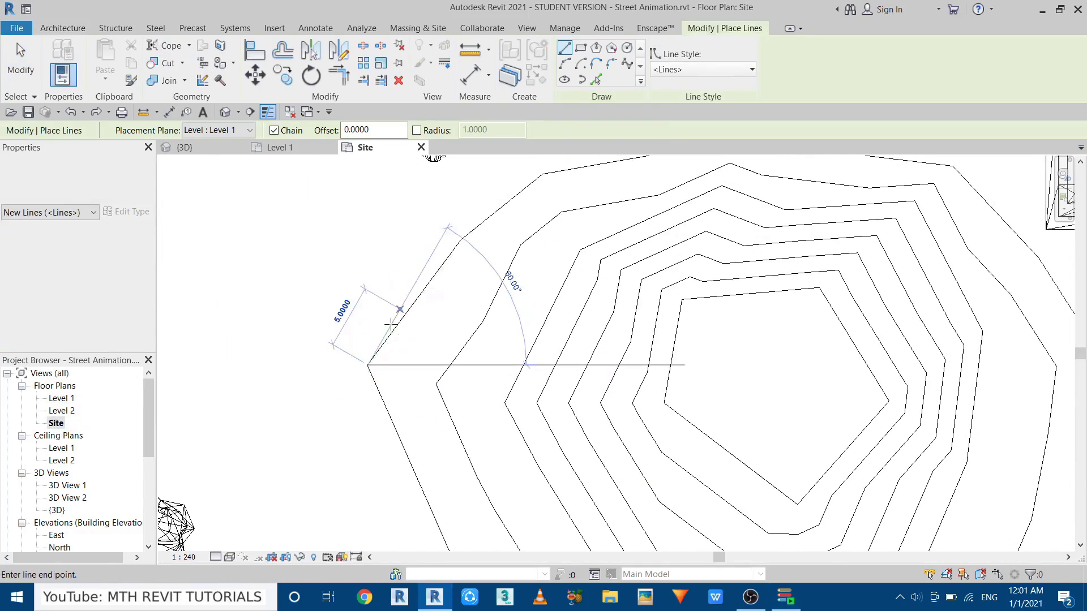
scroll(463, 238, down, 3)
scroll(857, 393, up, 4)
click(851, 395)
scroll(858, 391, down, 3)
scroll(570, 400, up, 3)
scroll(347, 455, down, 3)
scroll(454, 357, up, 3)
middle_drag(697, 500, 600, 317)
scroll(582, 395, up, 3)
scroll(587, 371, down, 3)
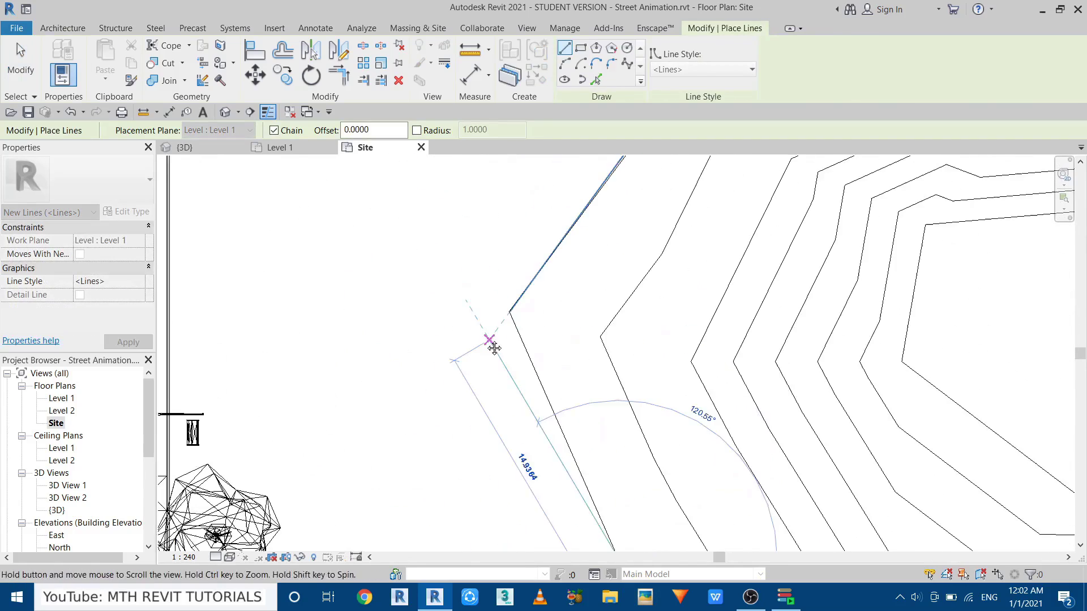
scroll(487, 339, up, 3)
right_click(588, 284)
click(607, 294)
scroll(381, 330, down, 3)
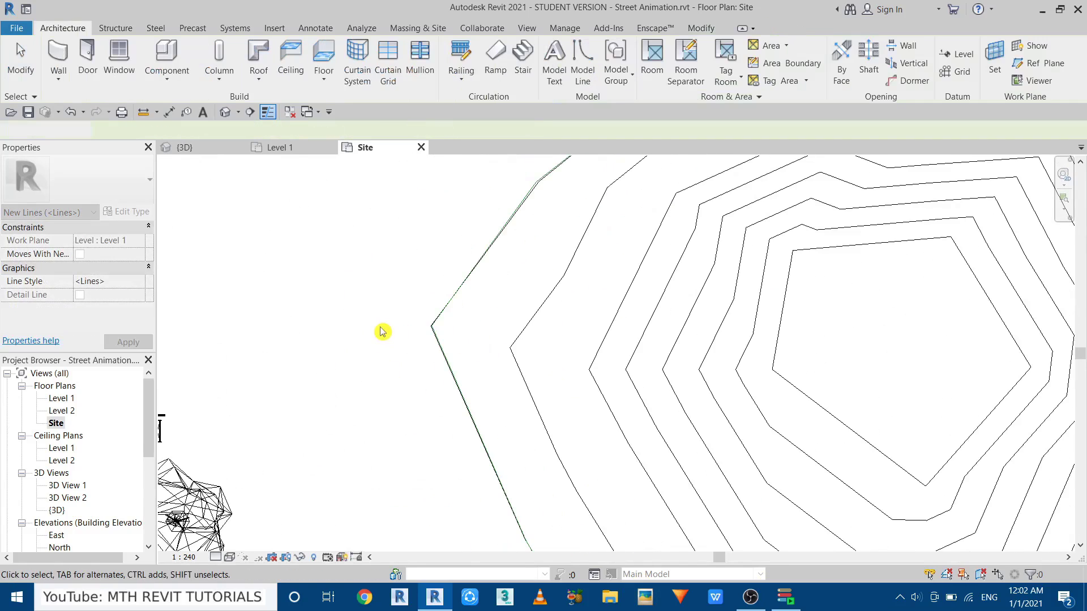
scroll(572, 327, down, 1)
middle_drag(572, 326, 588, 286)
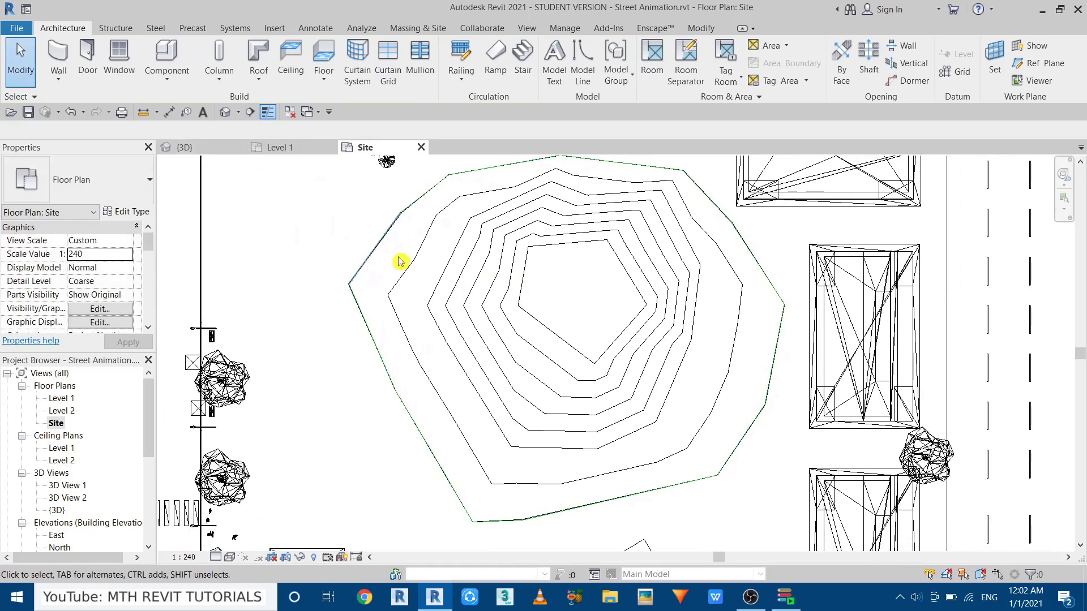
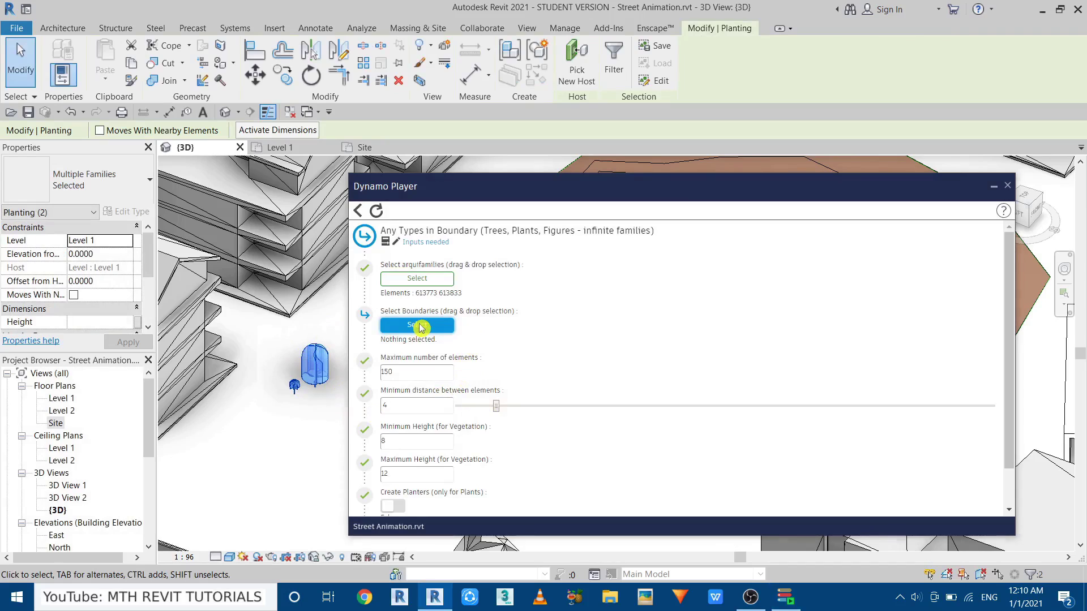
Pick the topography and its outline as the boundaries for the Any Types in Boundary script, and minimize Dynamo Player to check the selection
scroll(323, 370, down, 5)
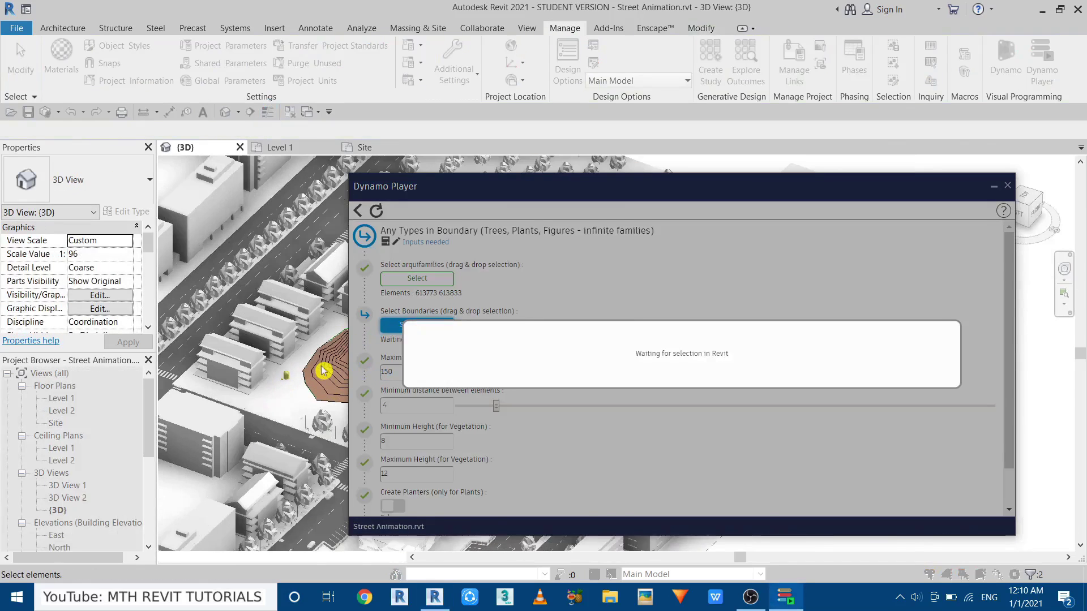
scroll(323, 370, up, 6)
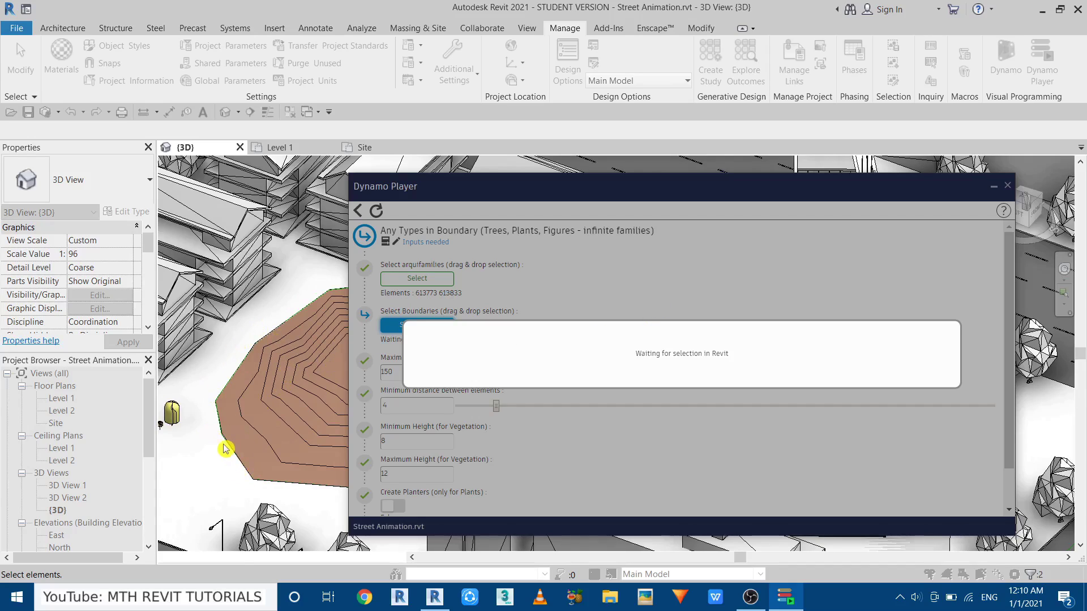
click(260, 479)
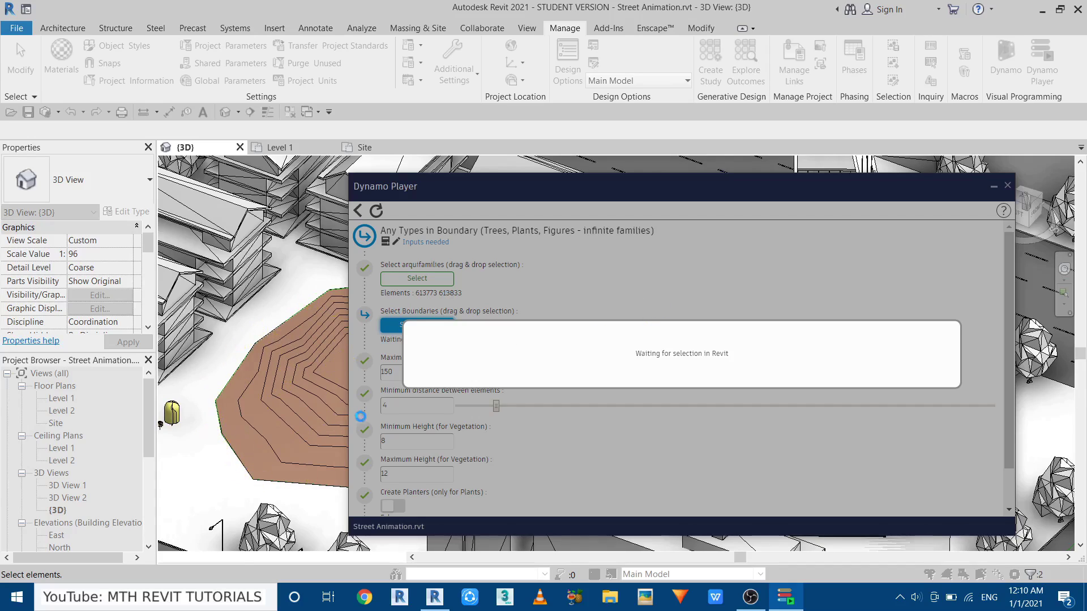
right_click(285, 313)
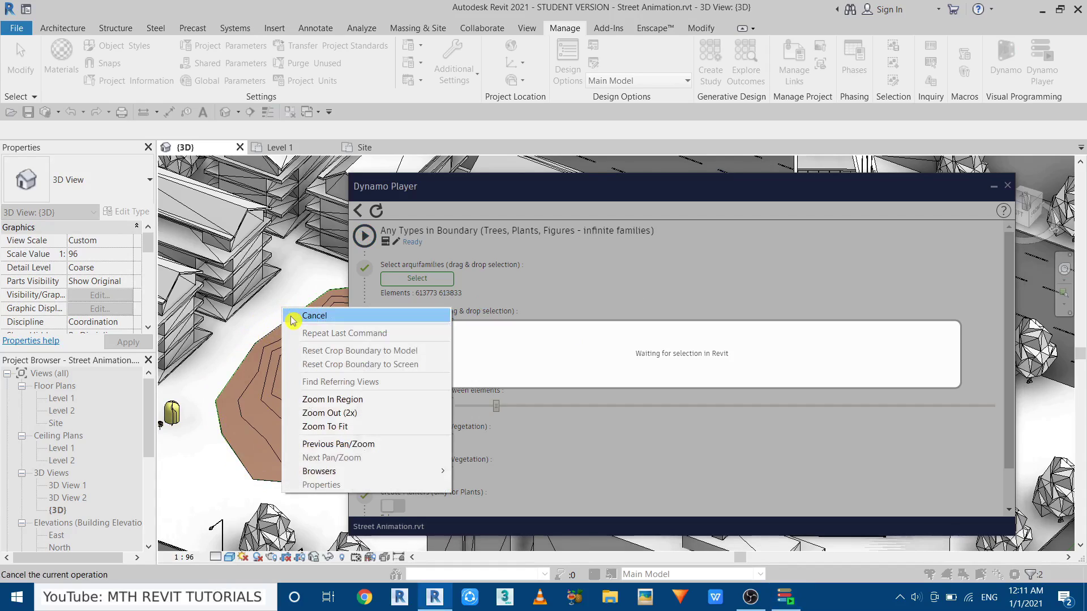
click(292, 317)
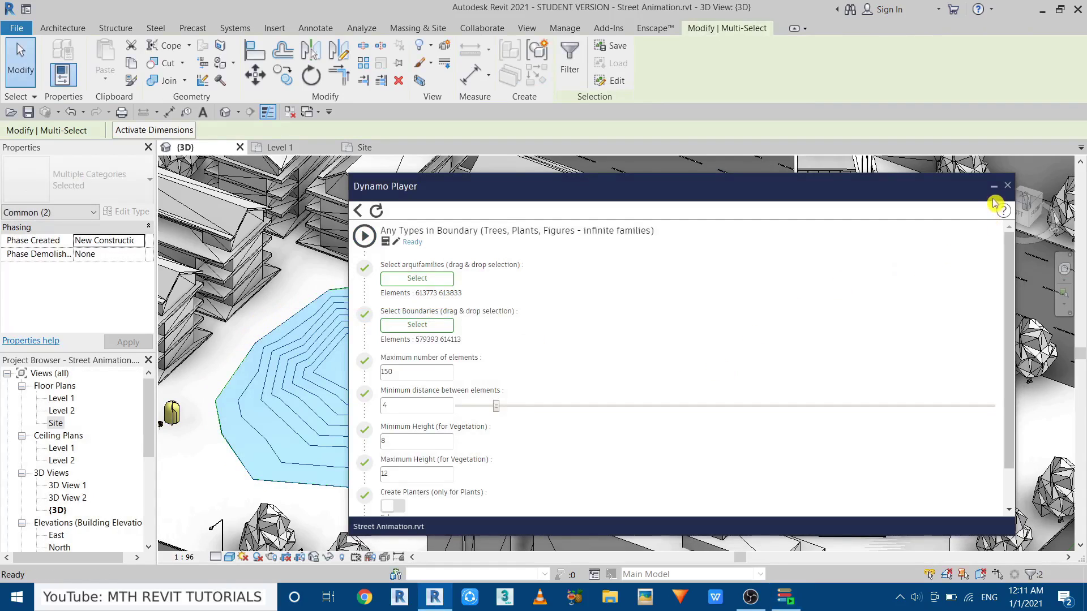
click(993, 186)
middle_drag(449, 511, 284, 453)
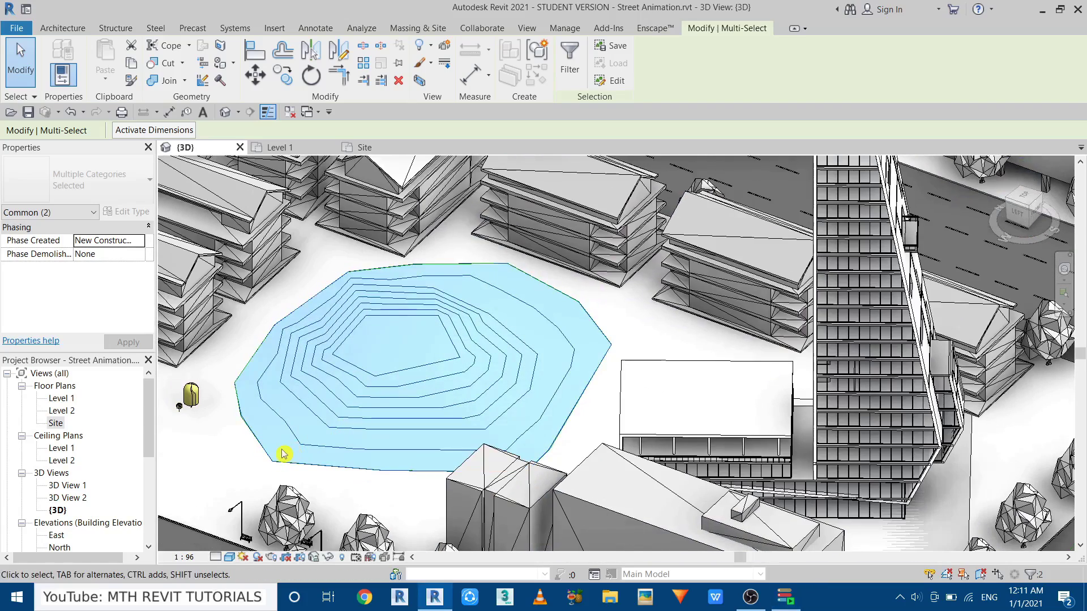
Temporarily isolate the topography's outline chain and the two sample arquitree trees in the 3D view
scroll(284, 453, up, 2)
middle_drag(274, 361, 322, 504)
scroll(317, 458, up, 5)
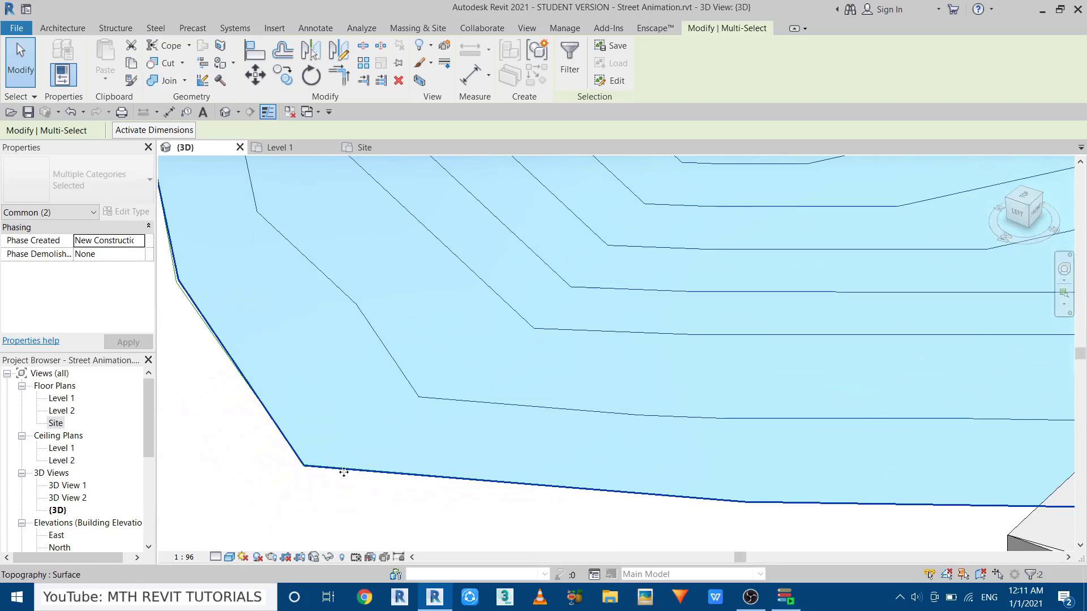
key(Tab)
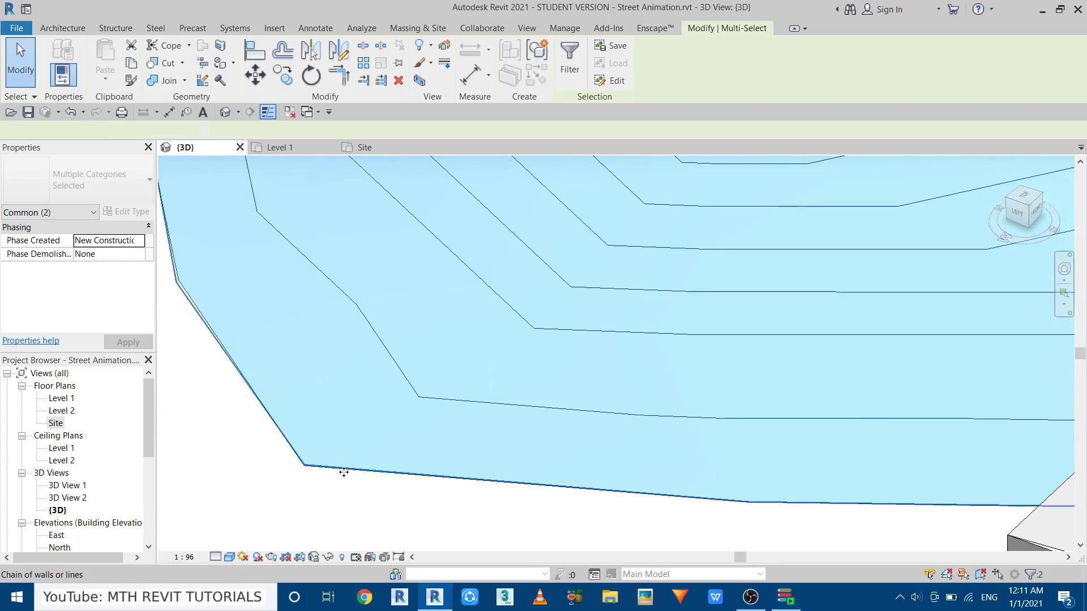
click(343, 472)
scroll(467, 447, down, 3)
scroll(300, 364, down, 3)
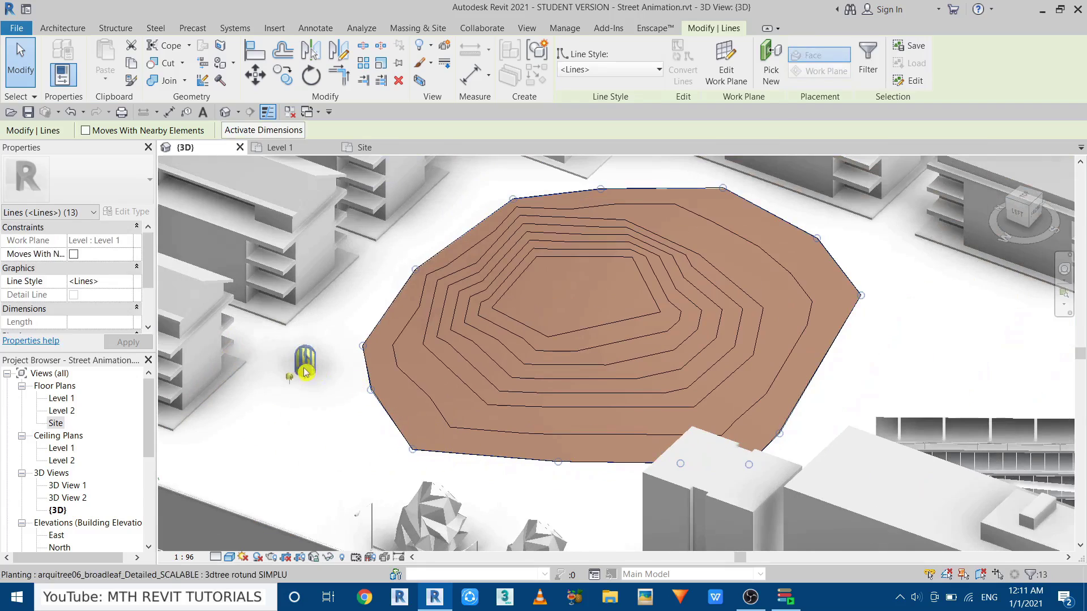
scroll(307, 384, up, 4)
ctrl+drag(253, 435, 237, 444)
middle_drag(492, 392, 338, 360)
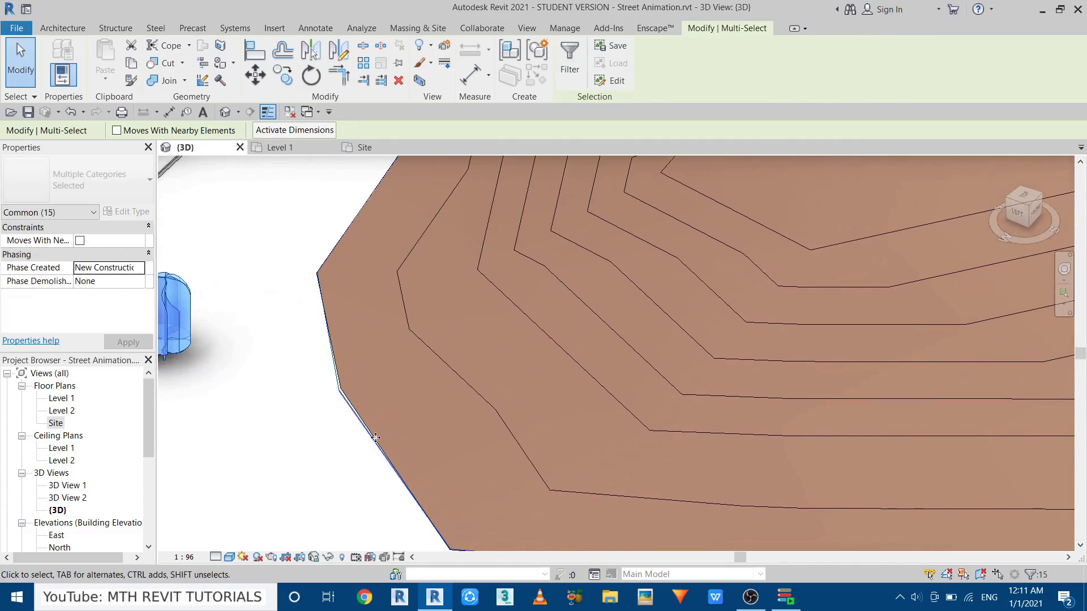
click(328, 558)
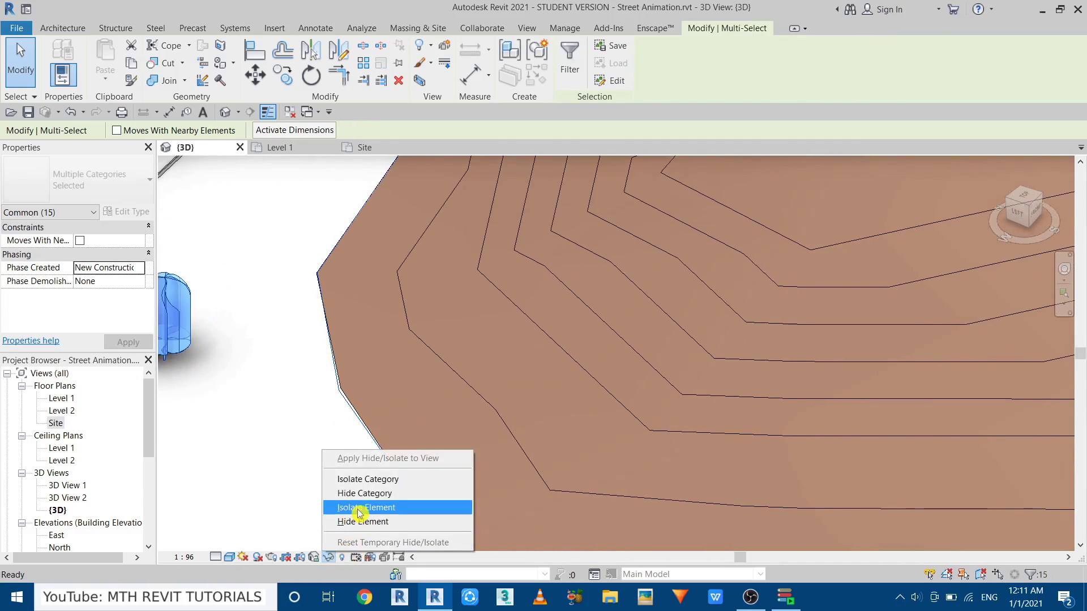
click(359, 509)
scroll(396, 387, down, 3)
click(408, 384)
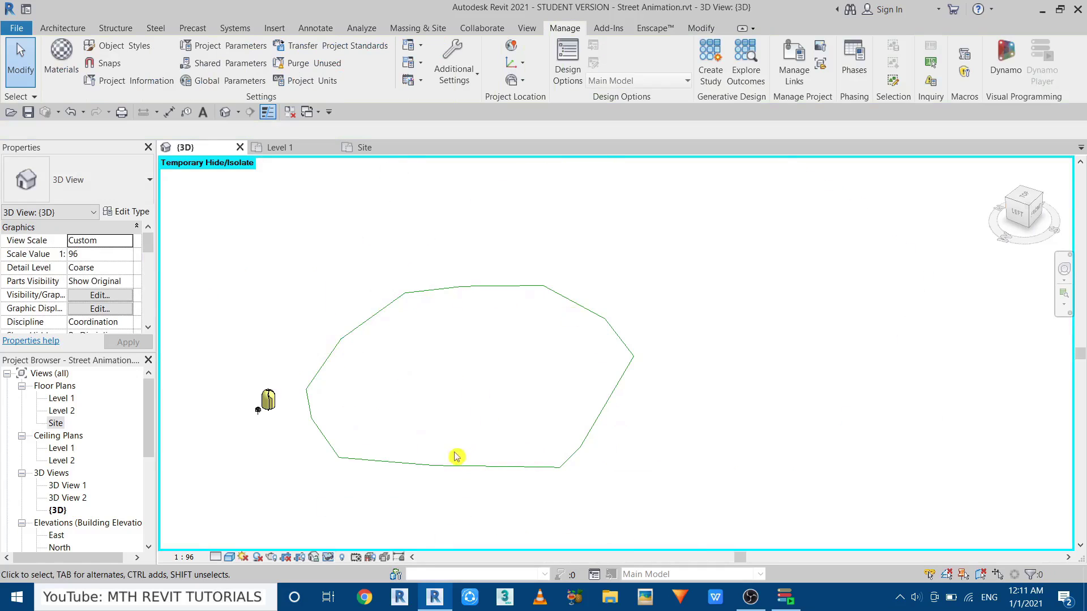
Bring back Dynamo Player and reselect only the isolated outline lines as the boundaries for the Any Types in Boundary script
click(786, 598)
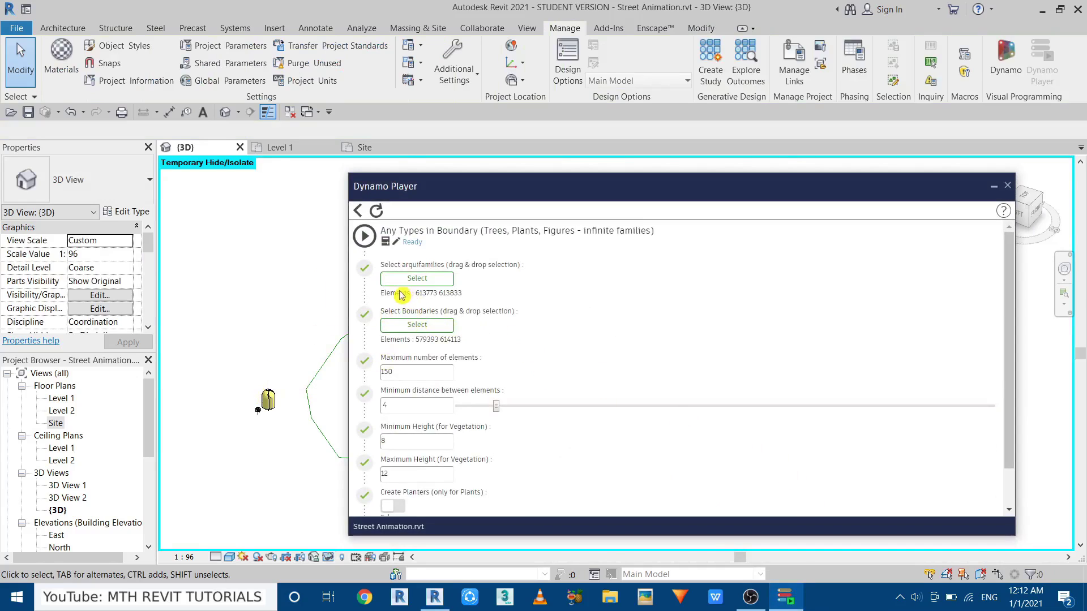
click(415, 327)
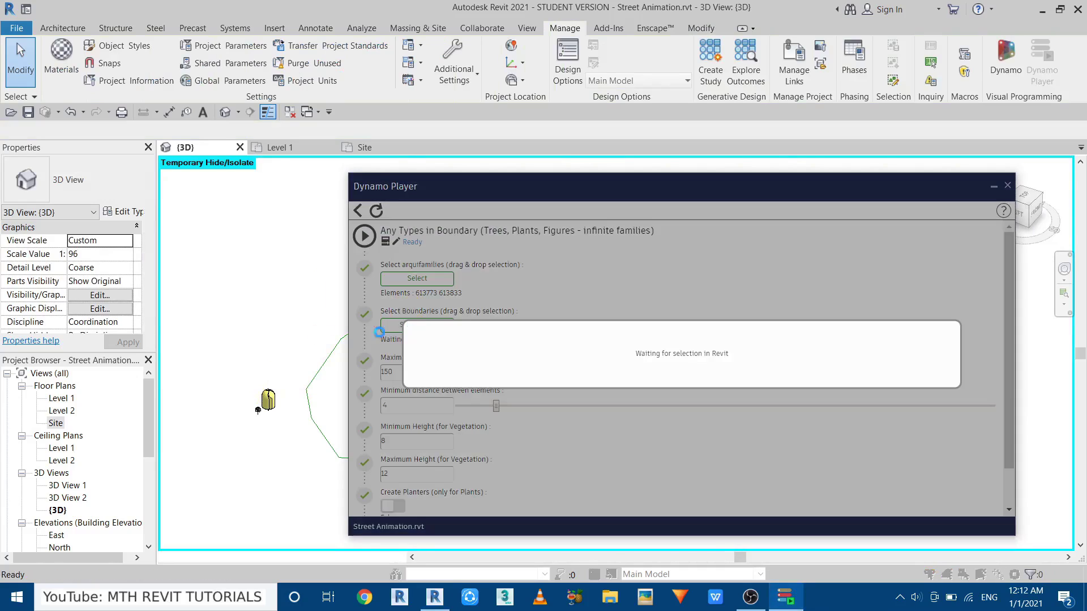
scroll(258, 351, down, 2)
scroll(245, 417, up, 3)
drag(314, 327, 209, 450)
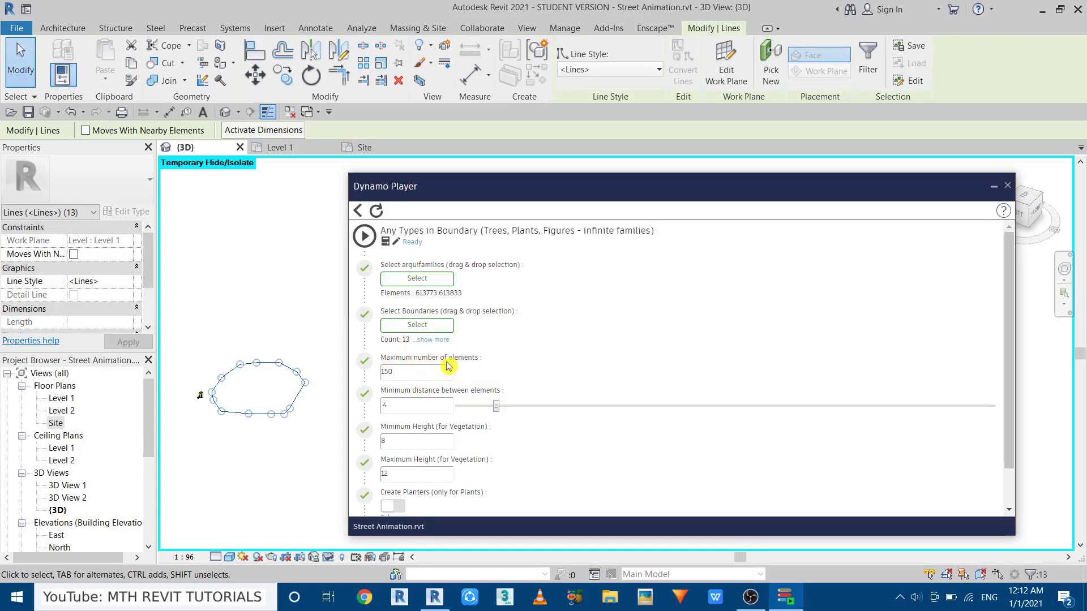
Set maximum elements to 100, minimum distance to 2, minimum height to 3 and maximum height to 15, and run the script
text(1)
scroll(376, 451, down, 2)
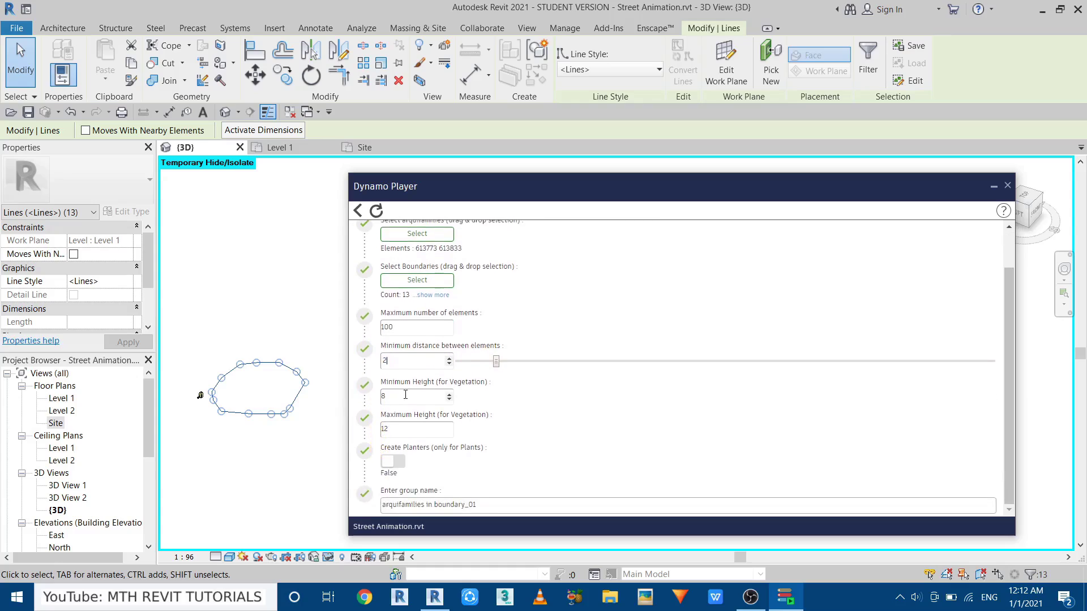
drag(428, 396, 366, 402)
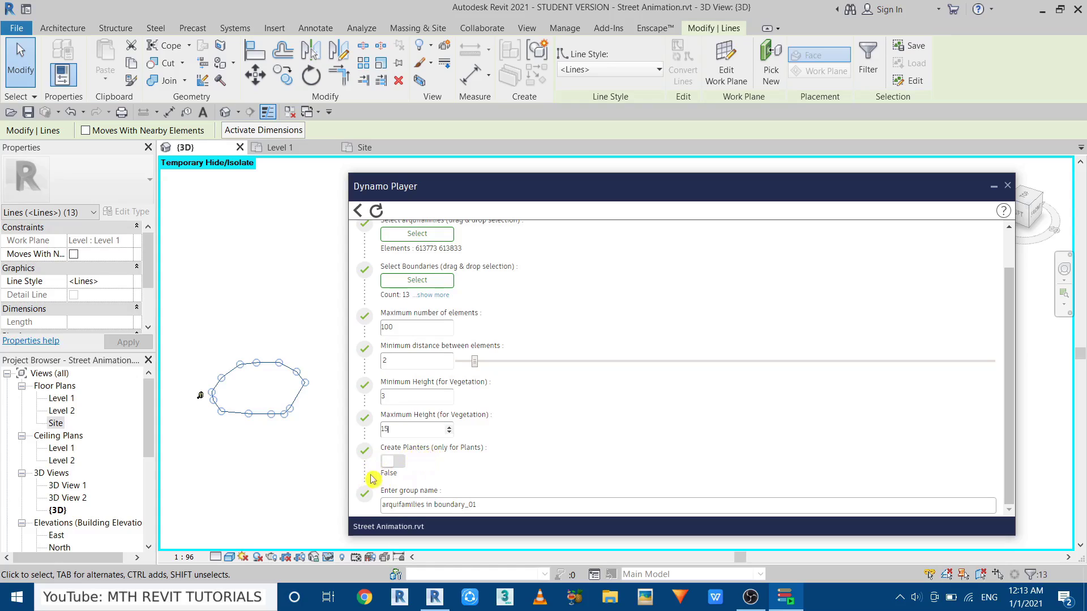
scroll(388, 422, up, 2)
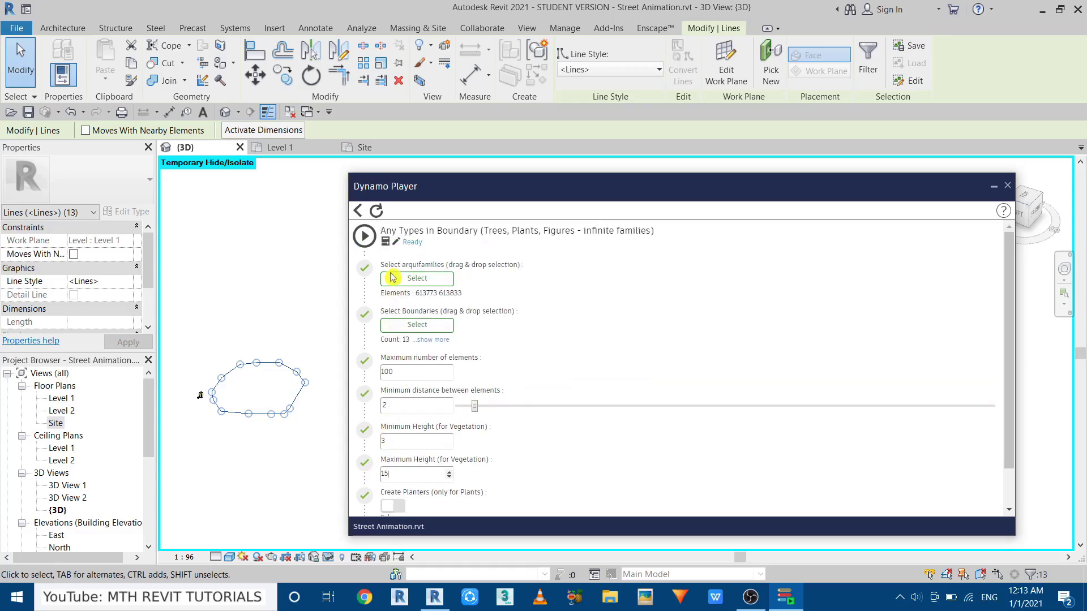
click(365, 236)
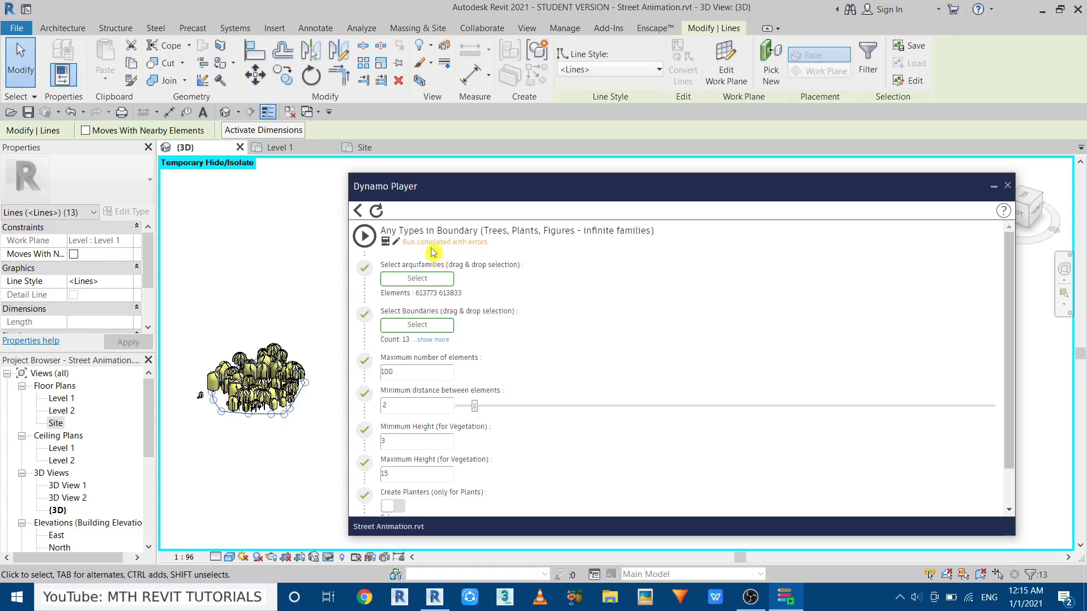
Minimize Dynamo Player and set the 3D view's detail level to Medium for the populated trees
click(998, 188)
middle_drag(449, 334, 485, 356)
scroll(290, 340, up, 3)
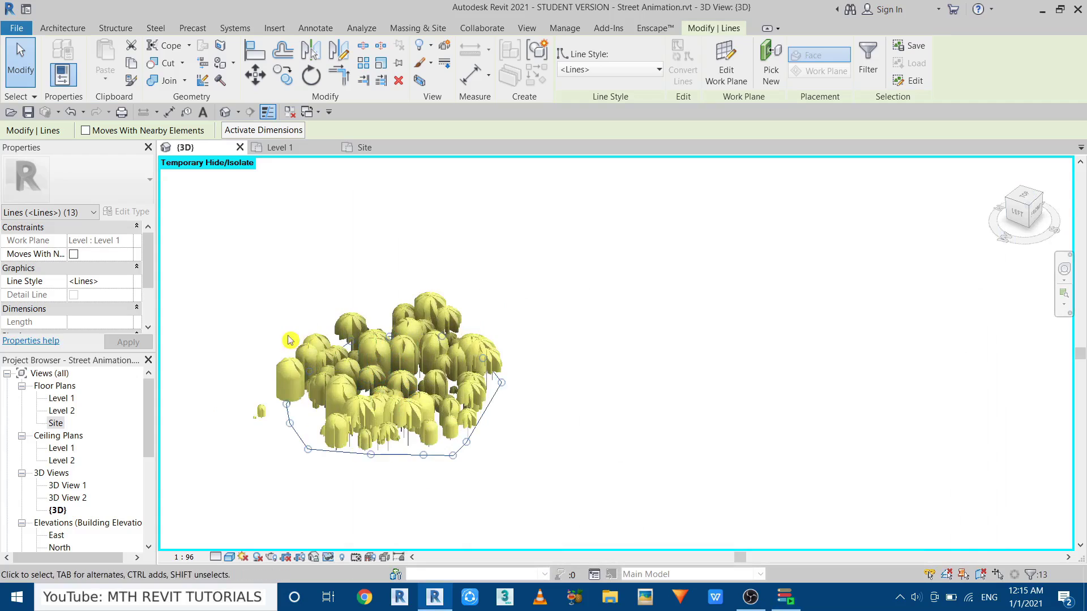
scroll(323, 397, up, 5)
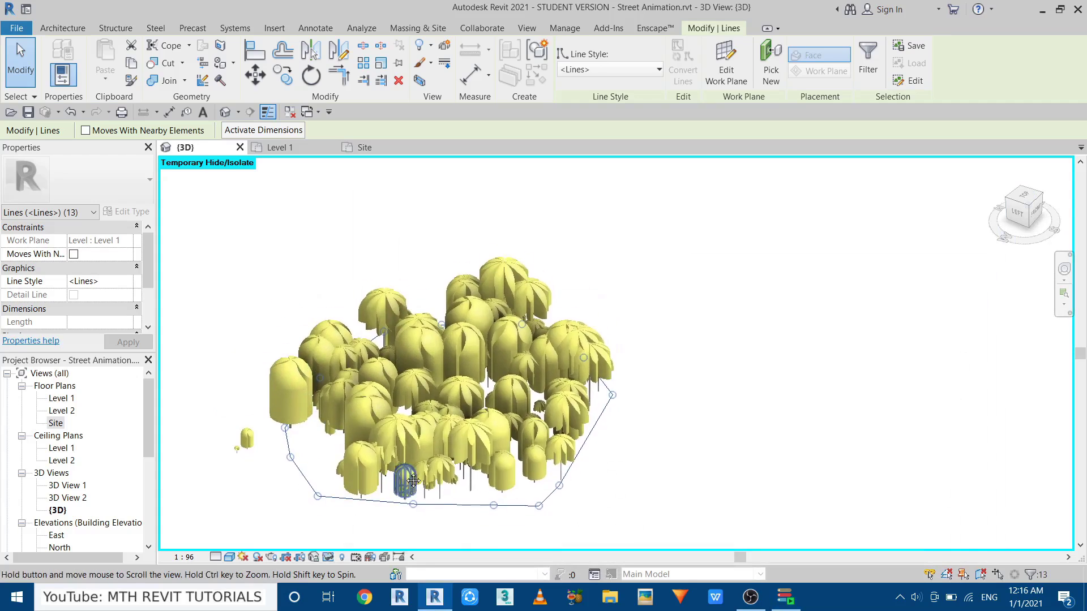
shift+middle_drag(402, 481, 447, 410)
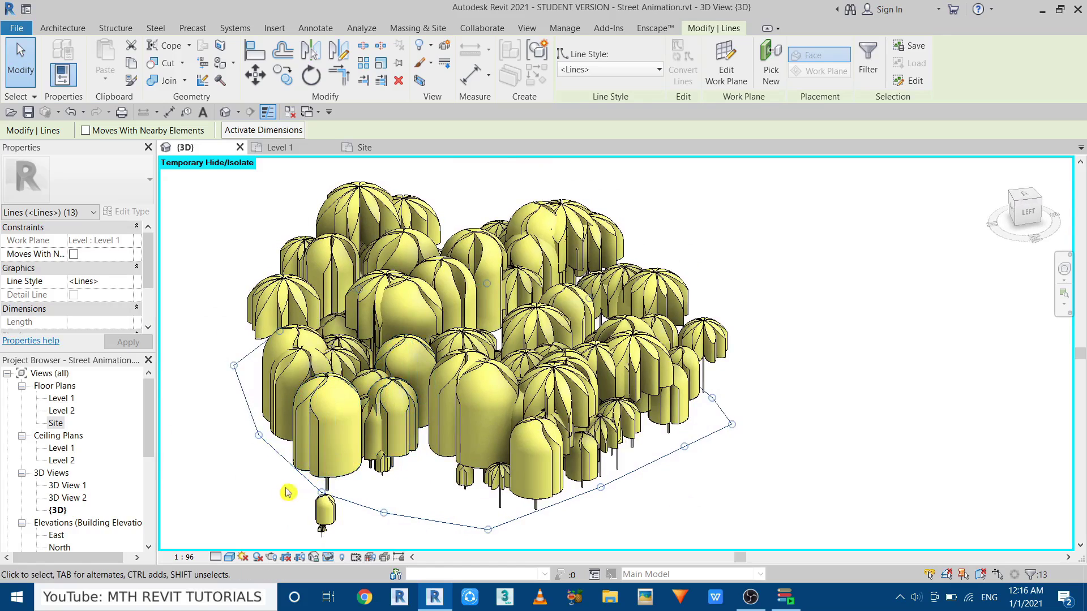
click(216, 557)
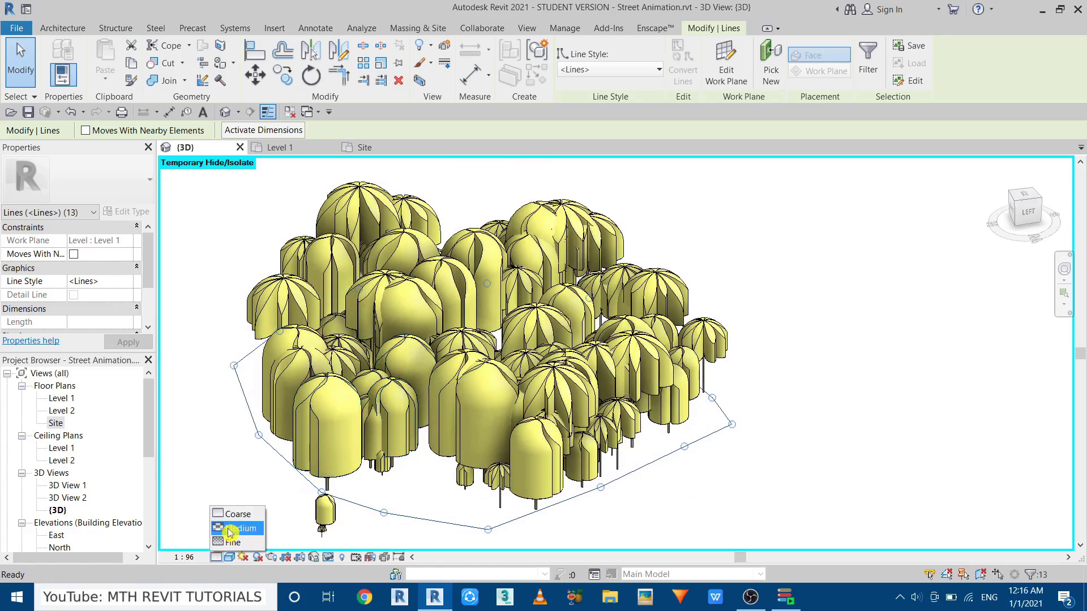
click(230, 530)
click(258, 462)
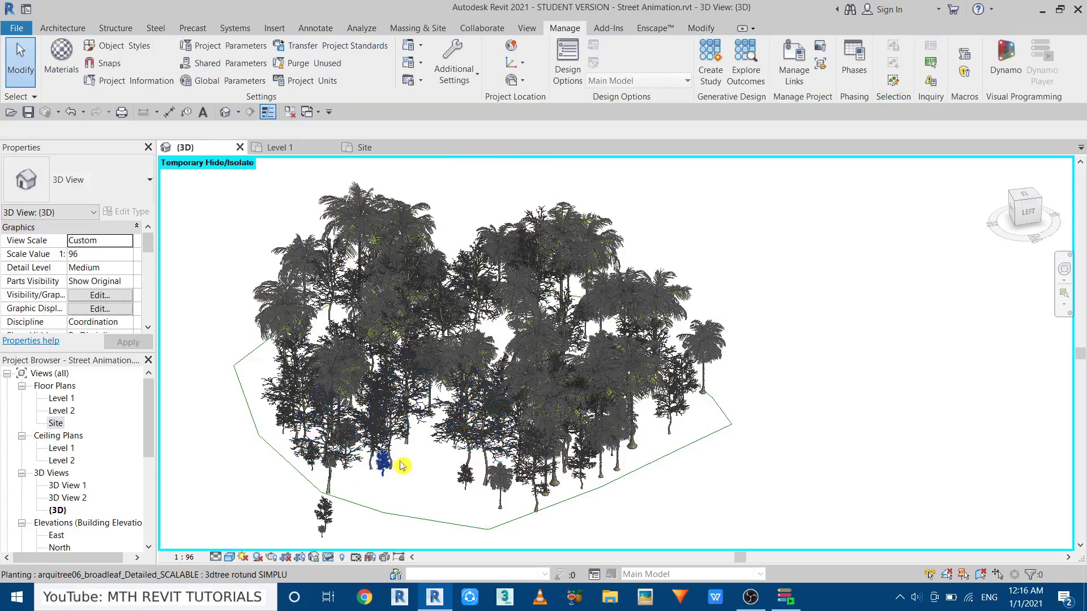
Reset the temporary hide/isolate so the whole site is displayed with the trees
shift+middle_drag(453, 452, 502, 444)
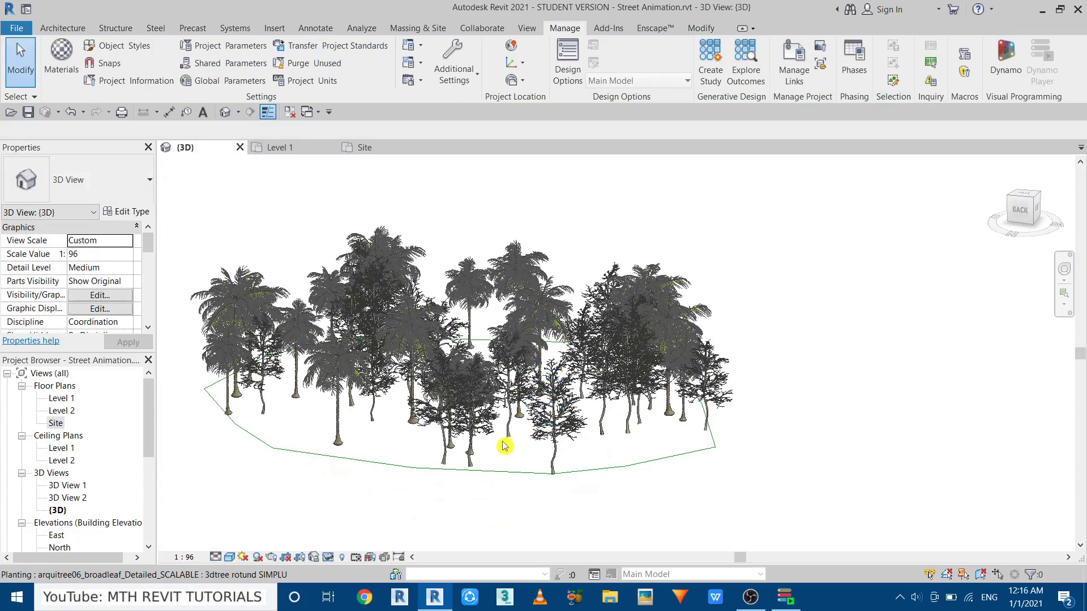
scroll(509, 442, up, 4)
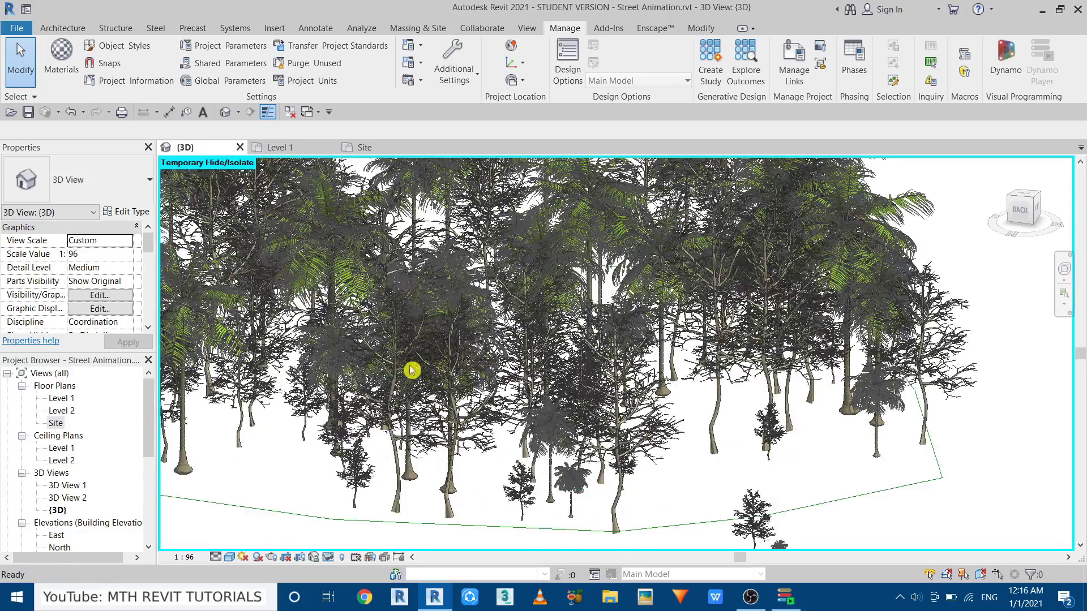
click(327, 557)
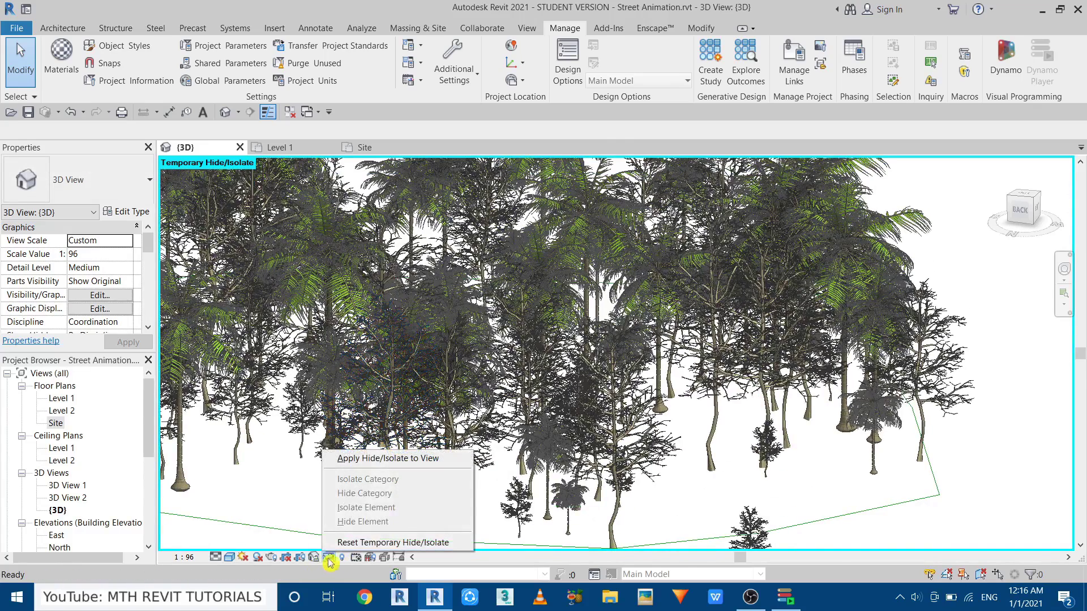
click(376, 542)
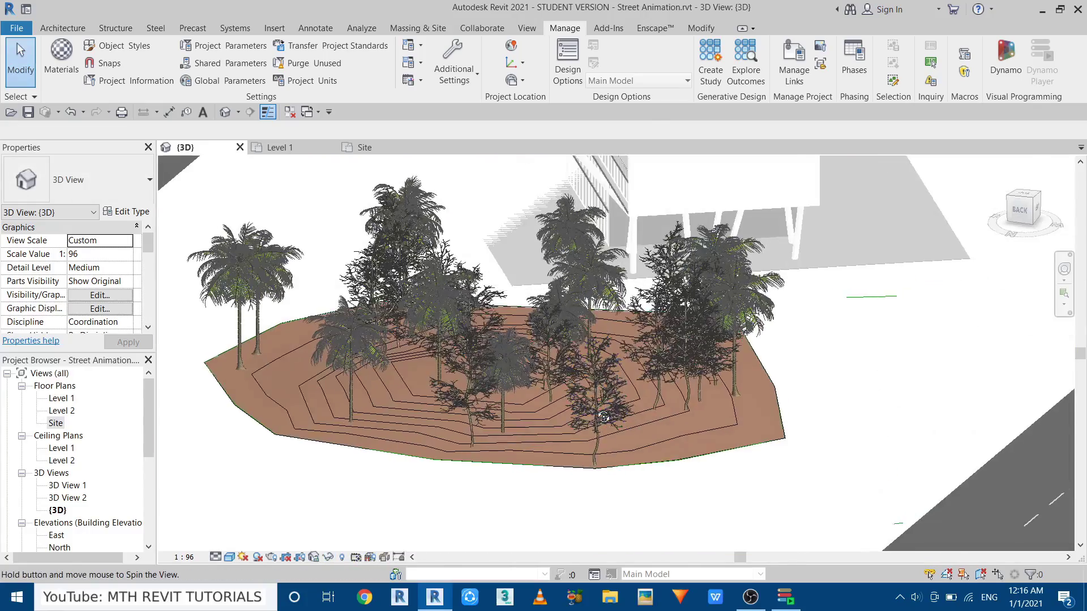
Examine how the broadleaf and palm trees sit on the topography and how their sizes vary
shift+middle_drag(526, 453, 516, 477)
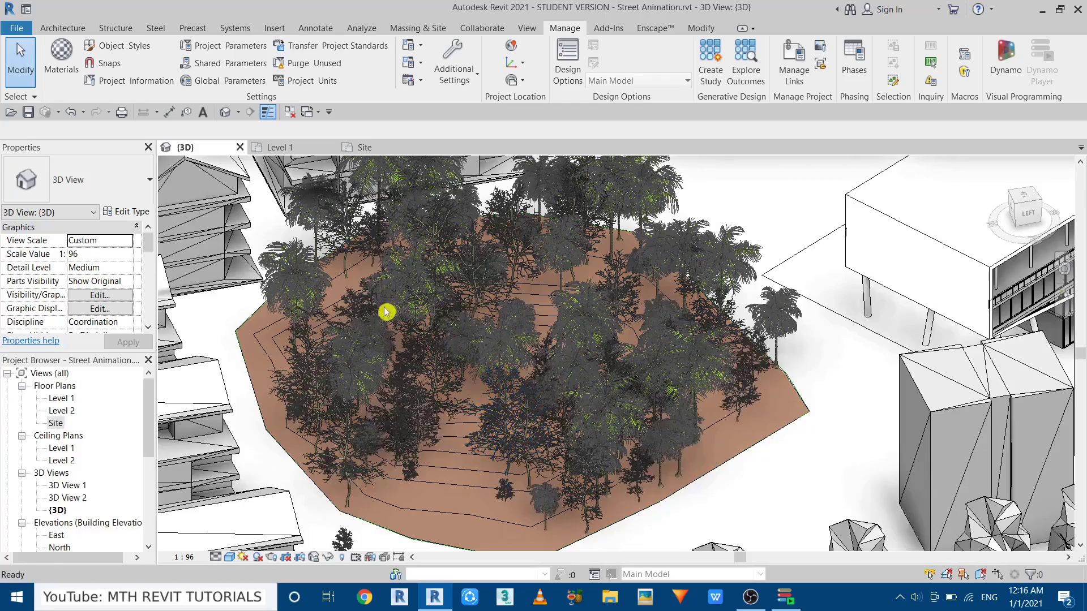
middle_drag(390, 384, 390, 384)
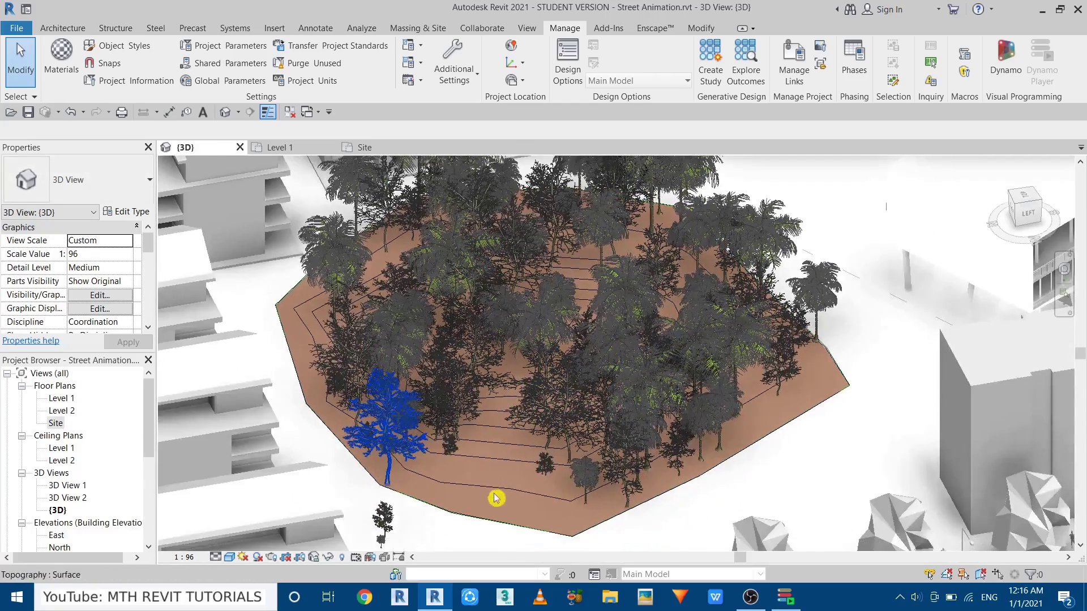
scroll(417, 439, up, 5)
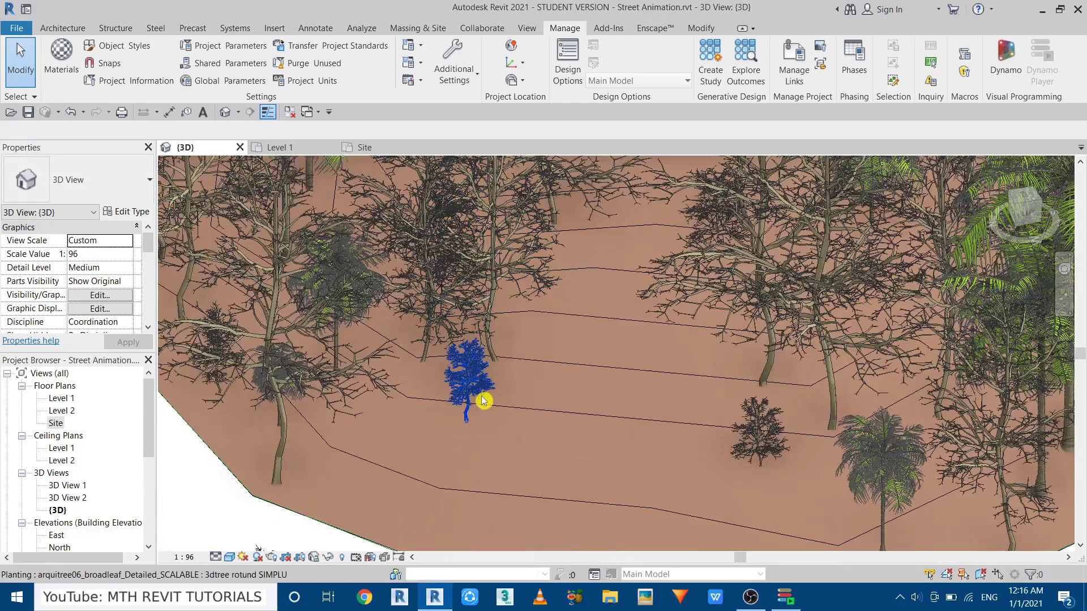
scroll(488, 391, up, 3)
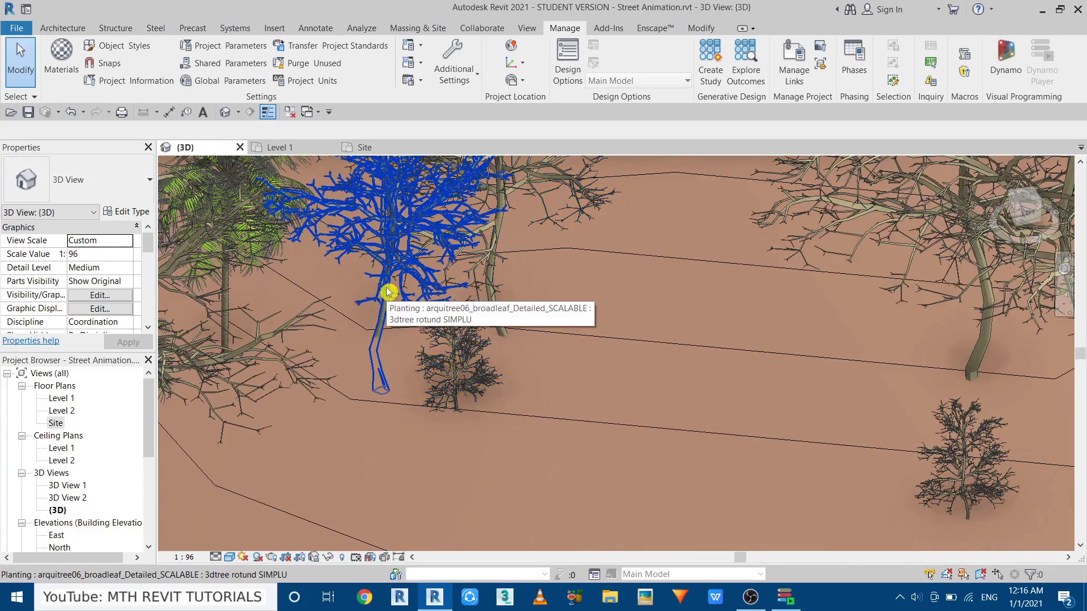
middle_drag(493, 214, 411, 311)
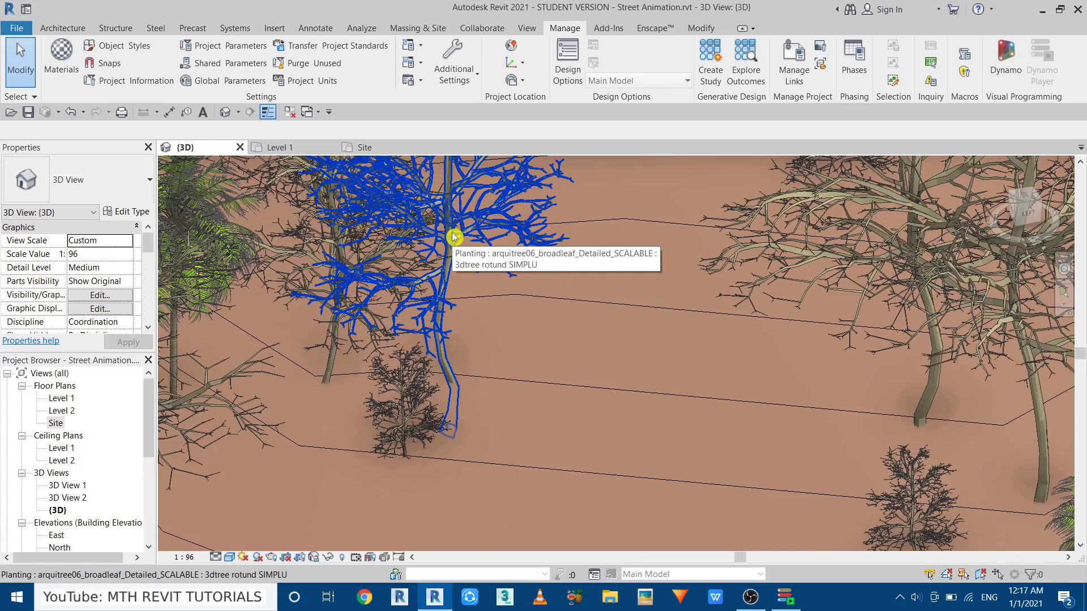
scroll(454, 236, down, 8)
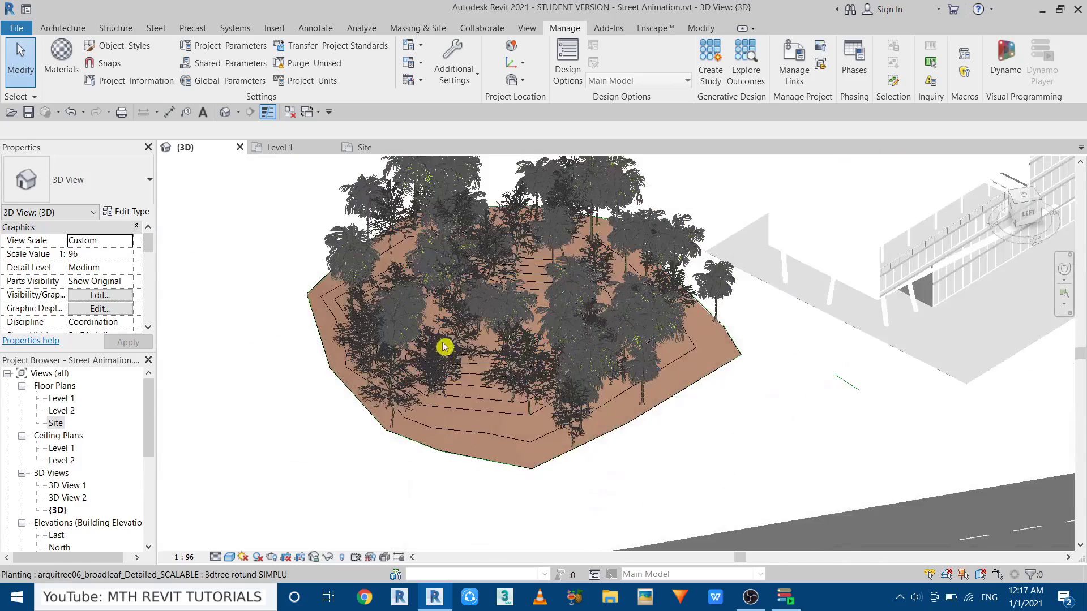
scroll(445, 346, down, 2)
middle_drag(444, 347, 425, 498)
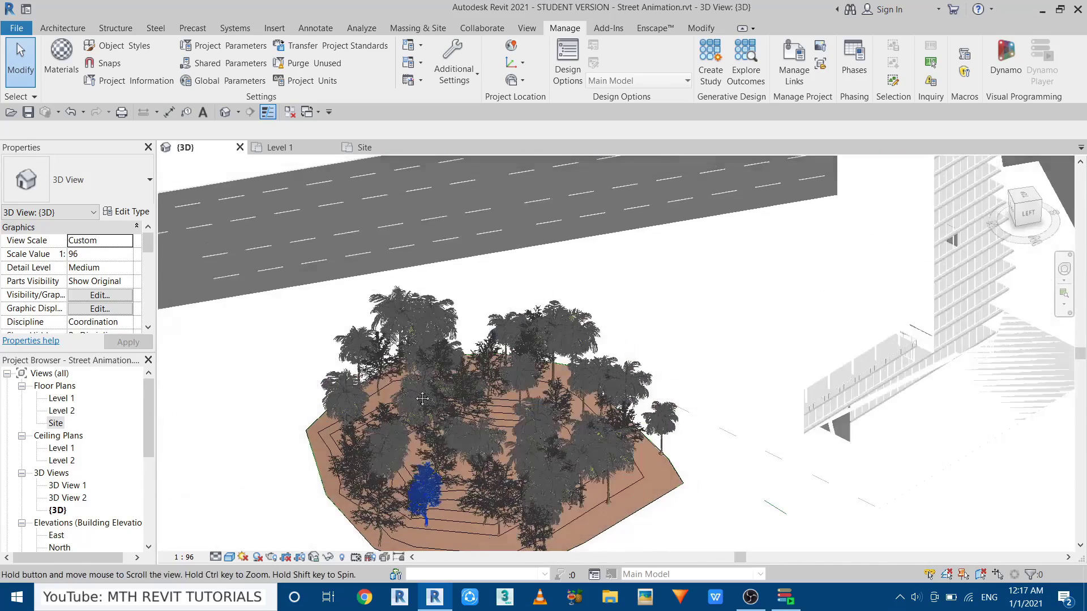
scroll(317, 240, up, 5)
Select everything around the topography and filter the selection to the Planting category only
drag(279, 225, 701, 578)
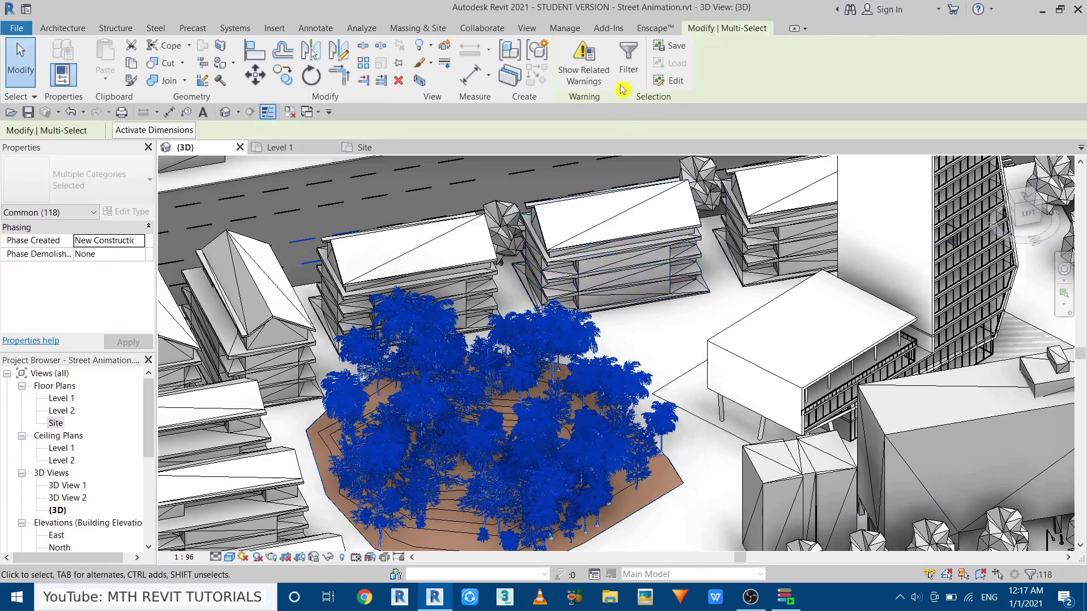
click(628, 63)
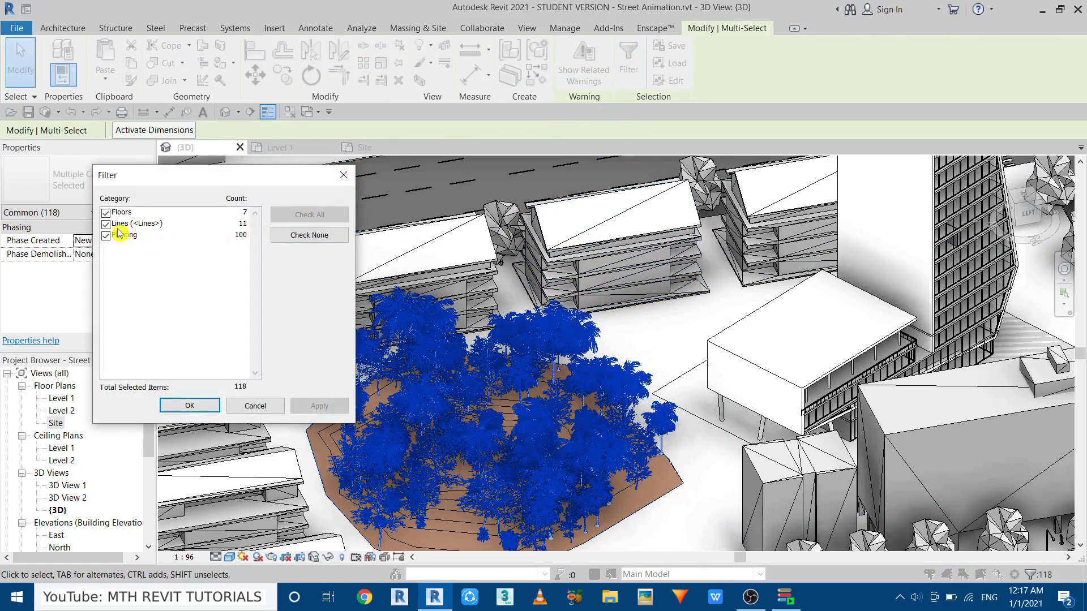
click(309, 235)
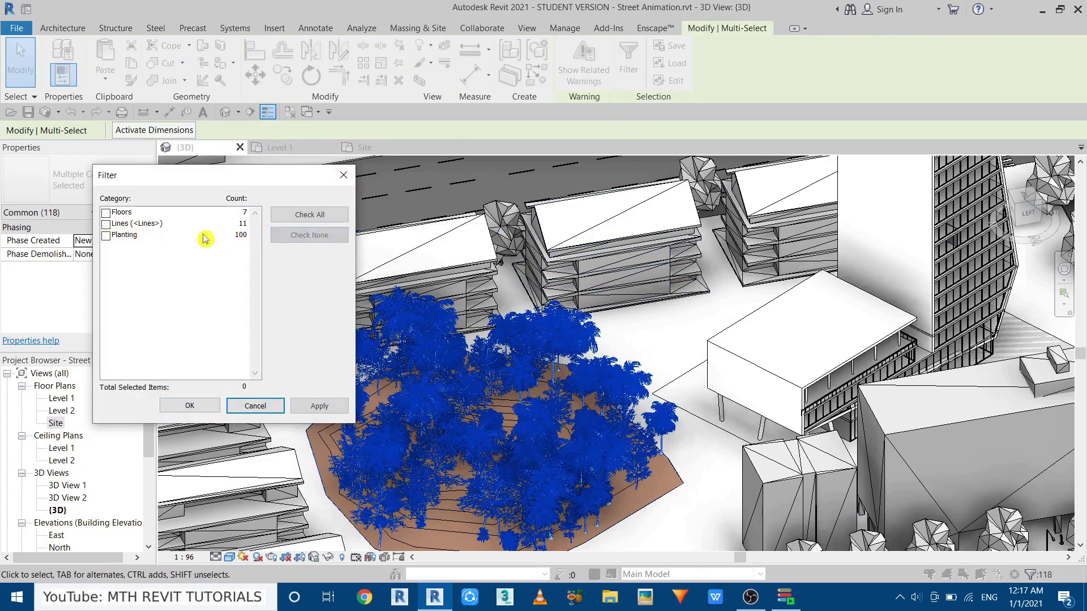
click(107, 236)
click(214, 408)
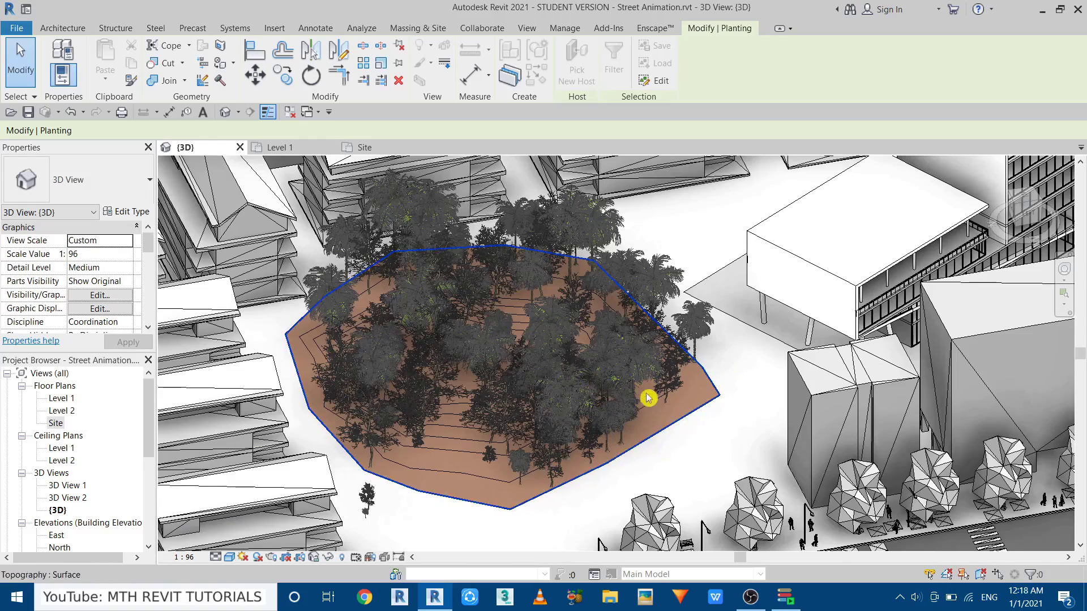
scroll(475, 342, down, 3)
middle_drag(475, 342, 485, 405)
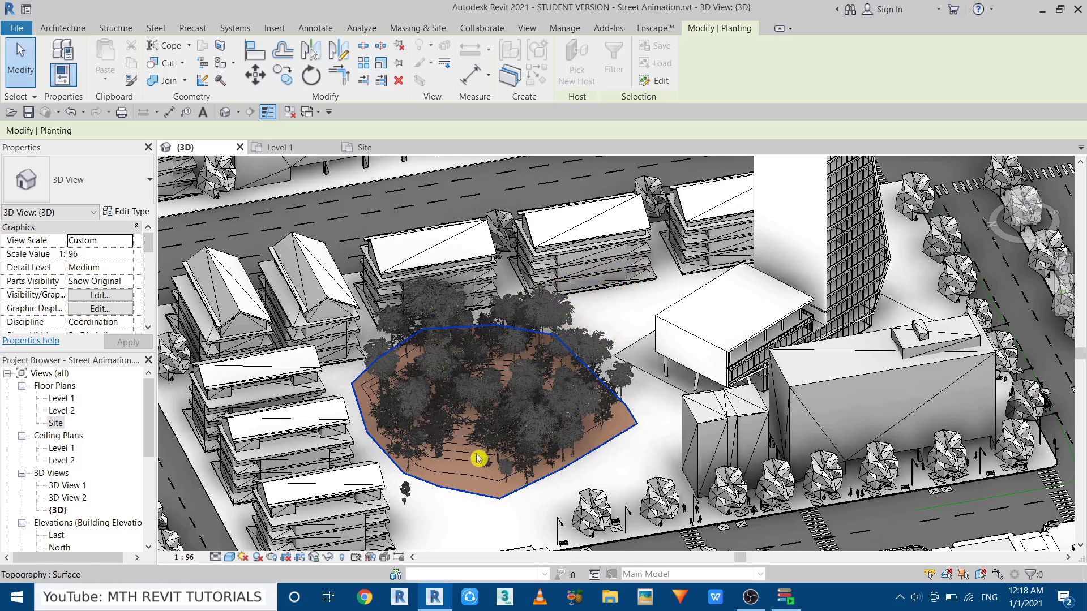
middle_drag(550, 348, 503, 329)
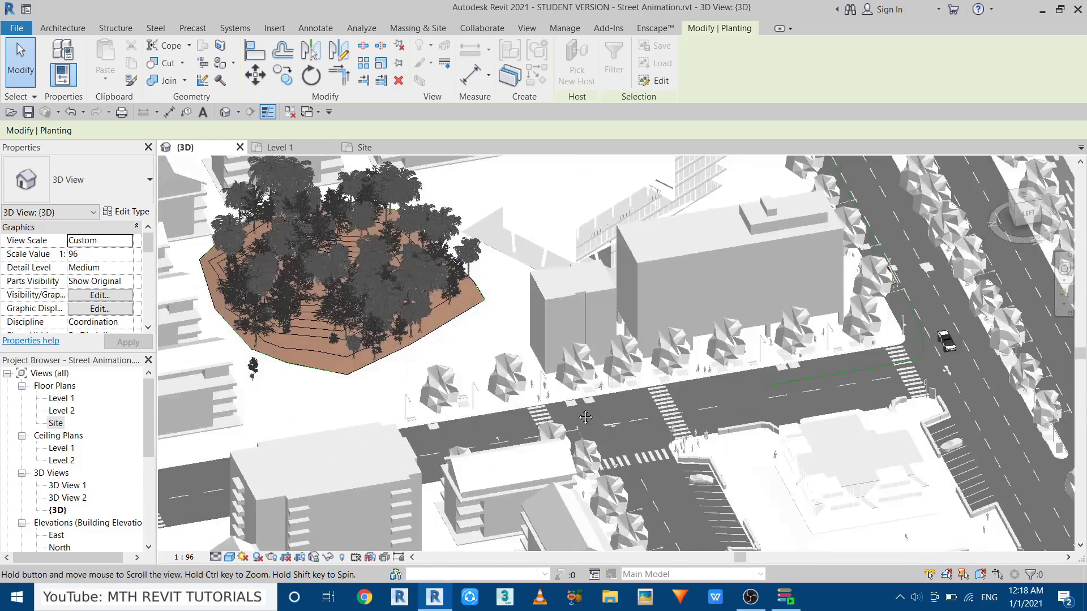
Rehost the selected Planting elements onto the topography surface with Pick New Host and check the tree bases up close
scroll(589, 413, up, 5)
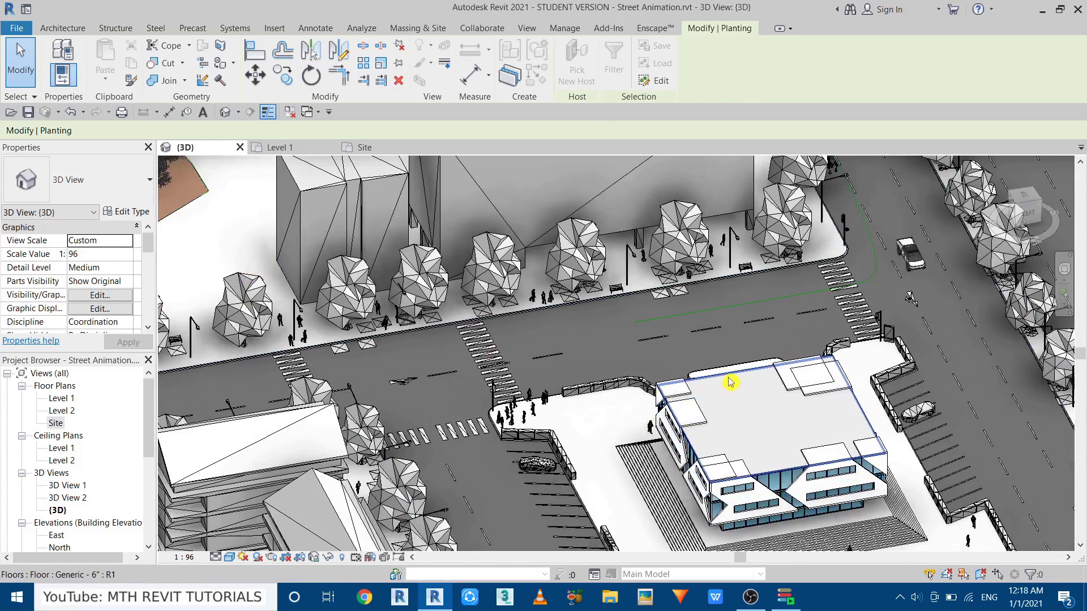
scroll(730, 383, down, 3)
scroll(507, 303, up, 5)
middle_drag(507, 303, 574, 405)
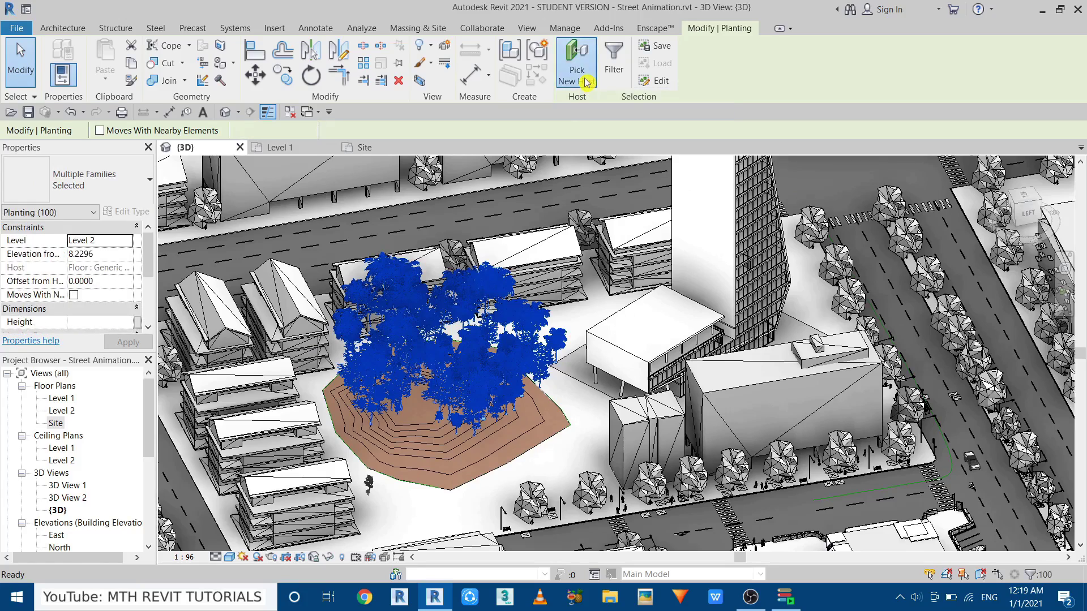
click(583, 79)
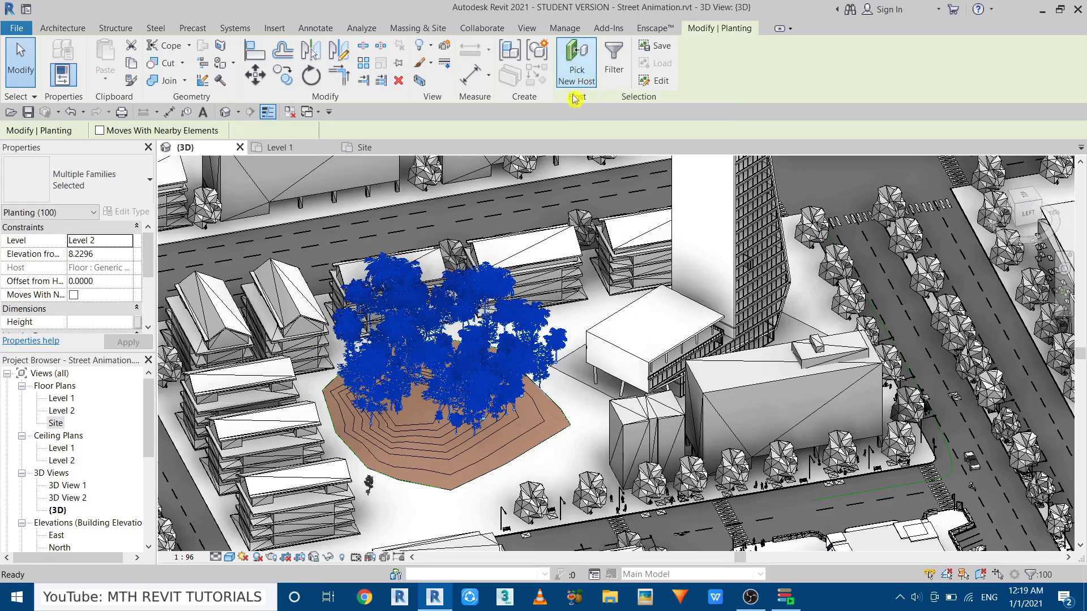
click(526, 404)
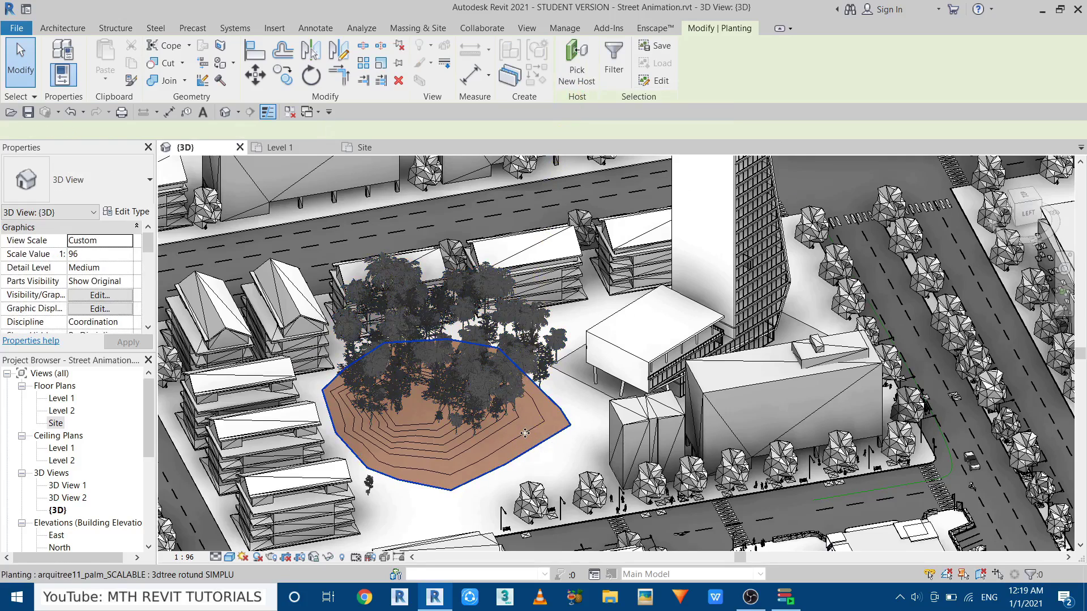
scroll(449, 478, up, 6)
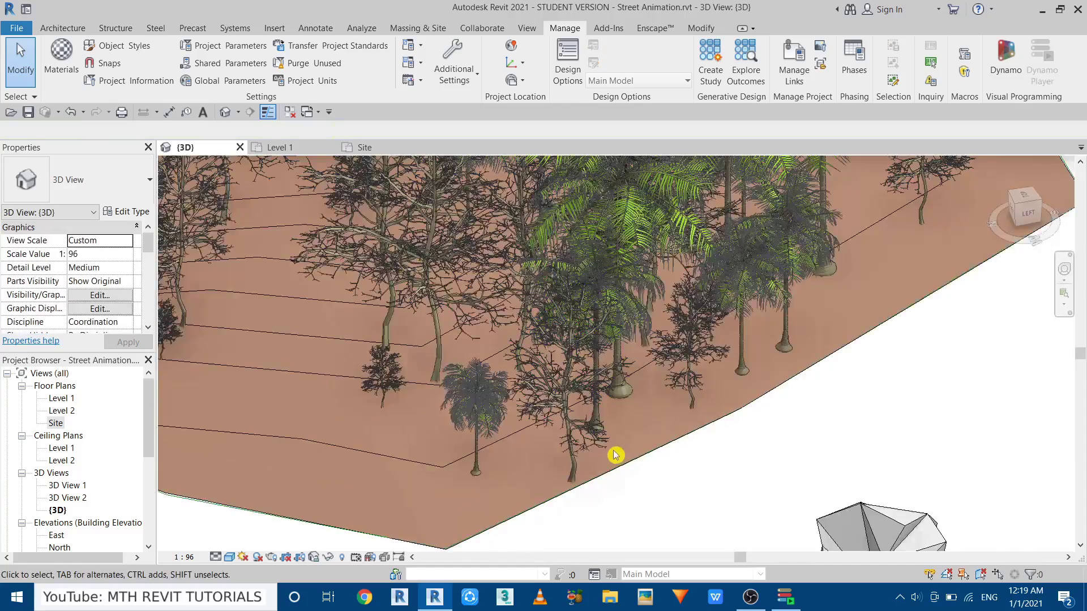
scroll(615, 455, up, 2)
middle_drag(615, 454, 554, 426)
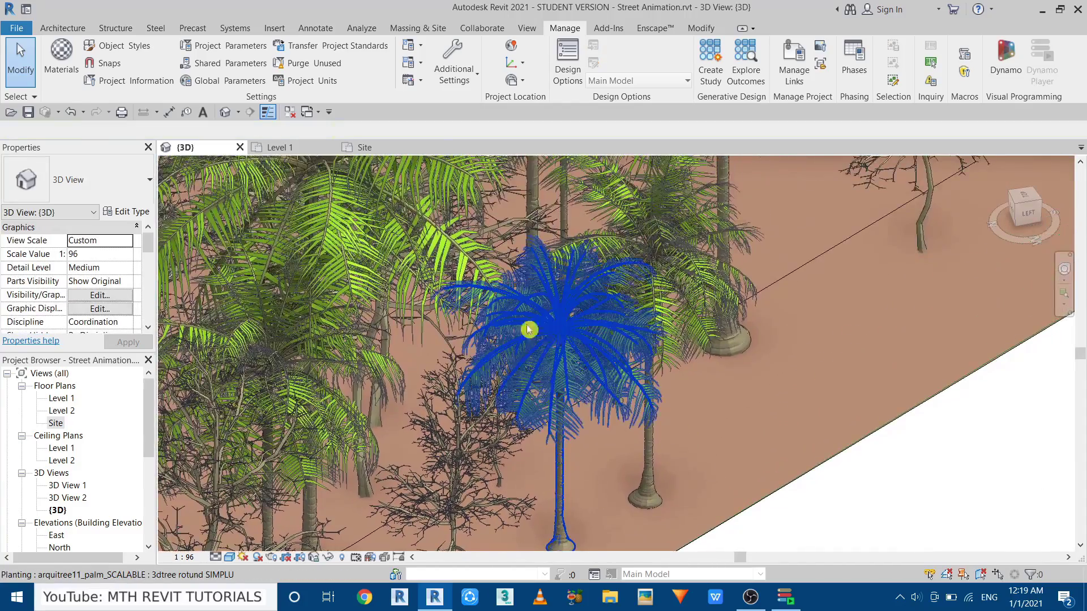
scroll(470, 367, down, 2)
scroll(471, 367, down, 5)
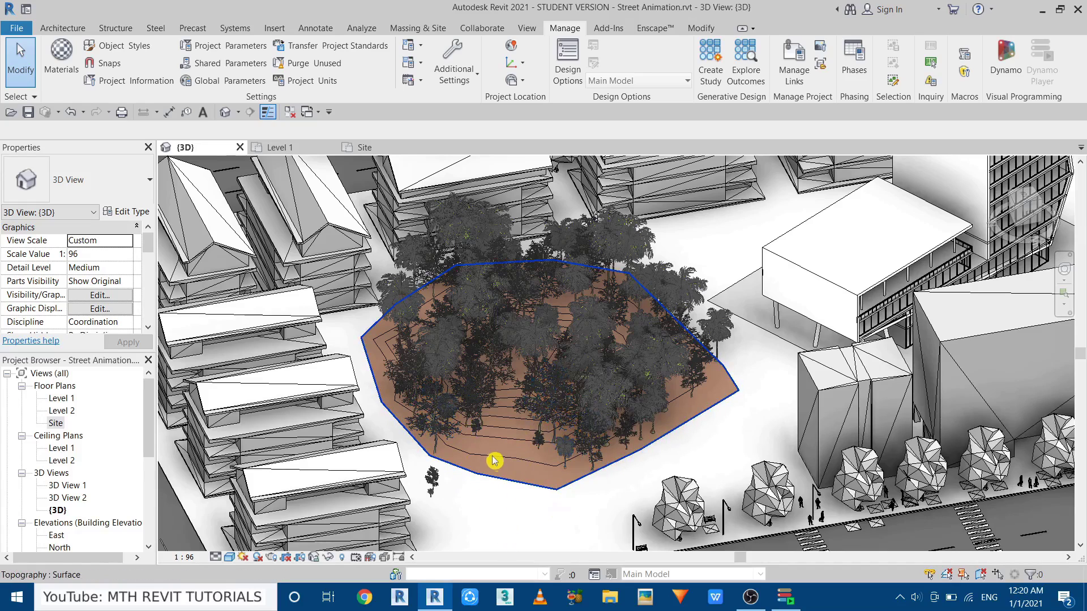
Open the Site floor plan around the planted topography
click(372, 147)
scroll(430, 339, up, 4)
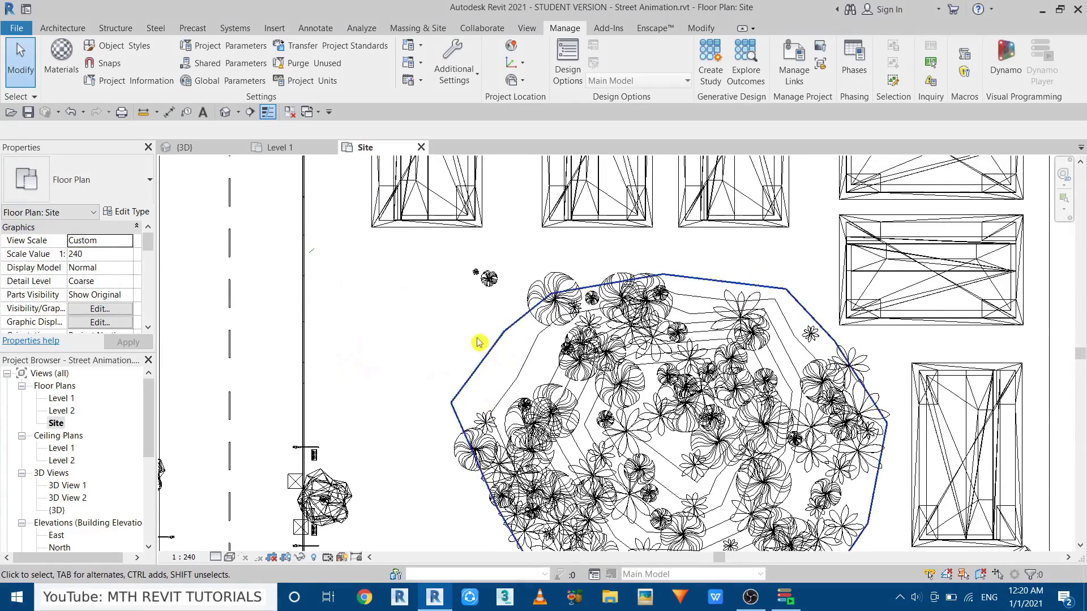
click(62, 28)
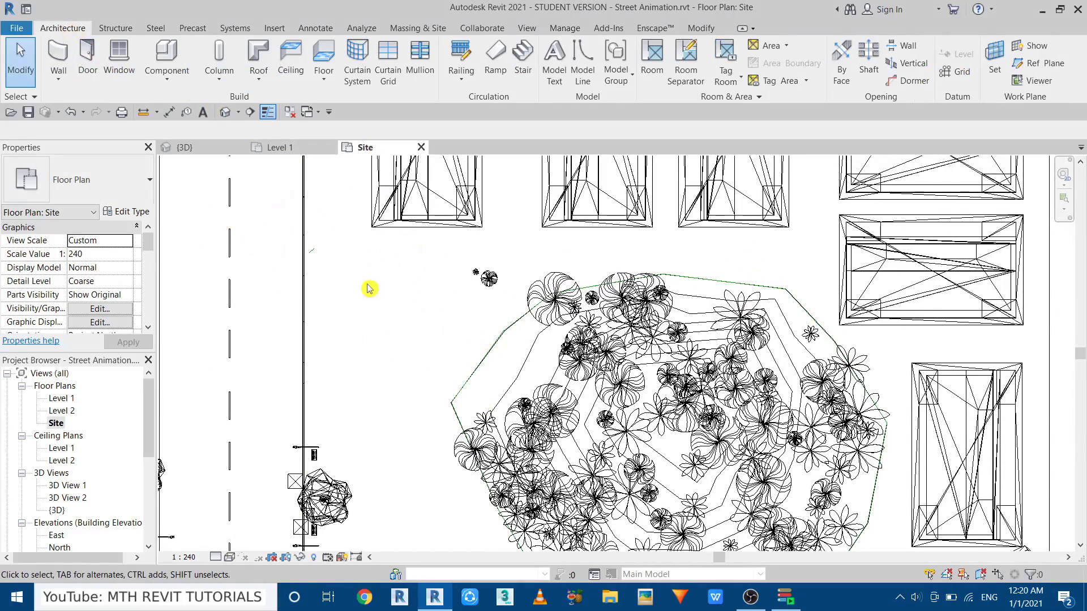
click(169, 53)
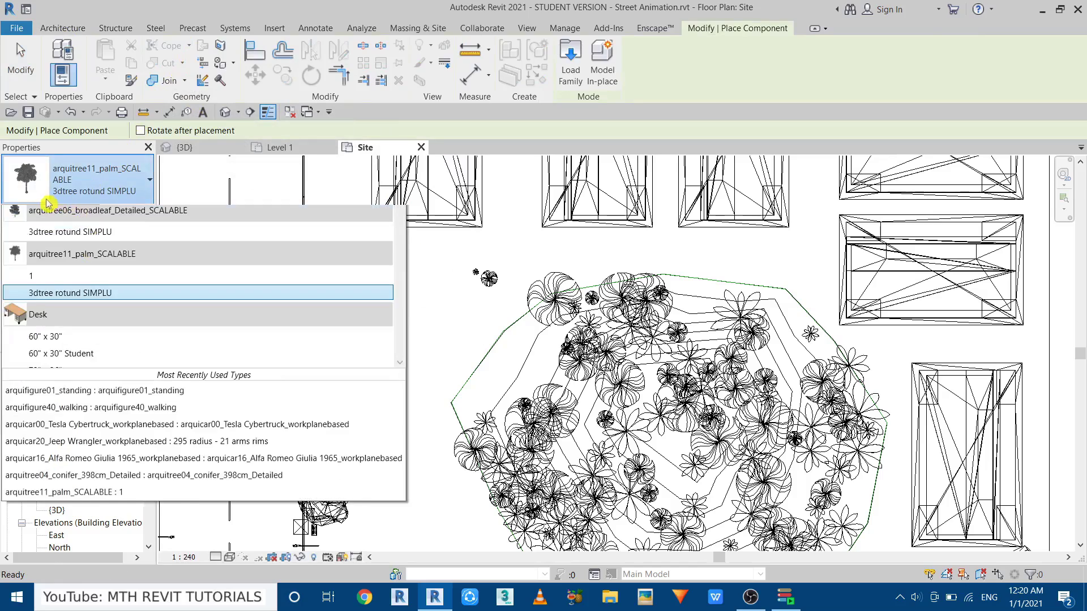
scroll(77, 424, down, 2)
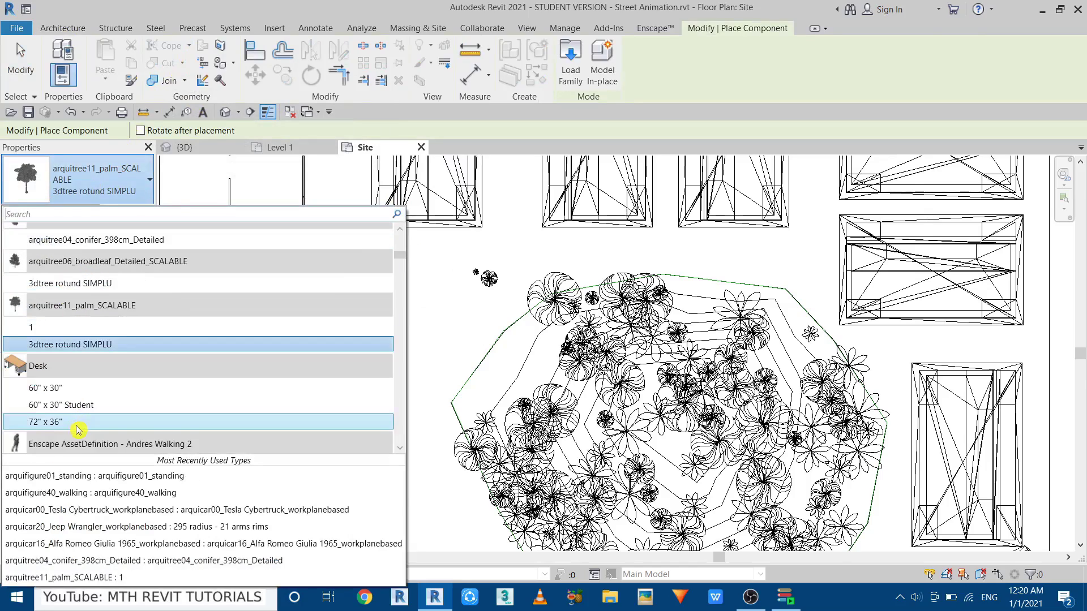
scroll(142, 317, up, 1)
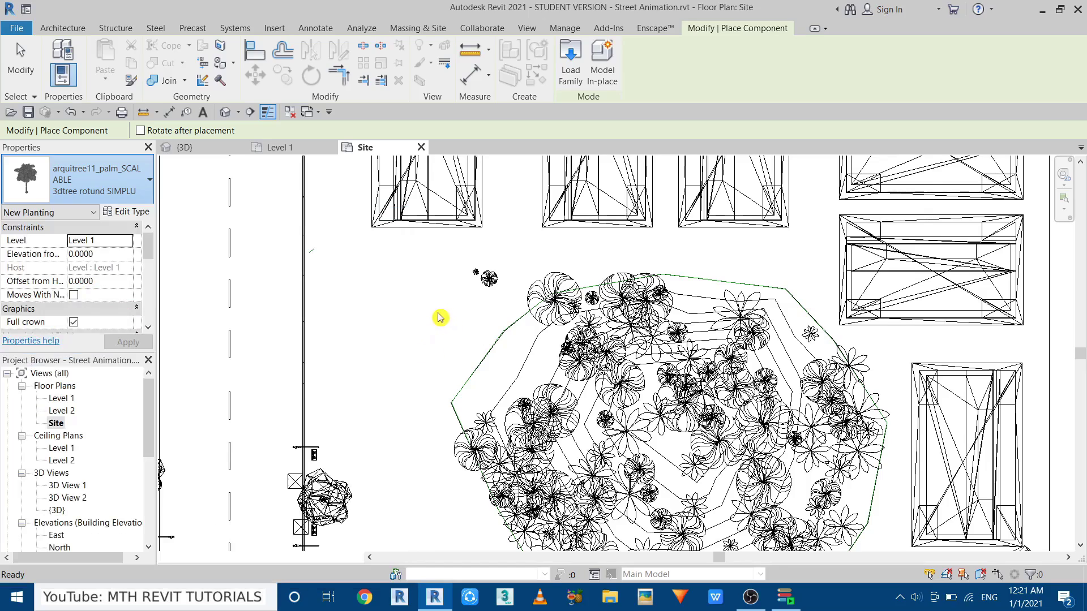
right_click(435, 290)
click(471, 322)
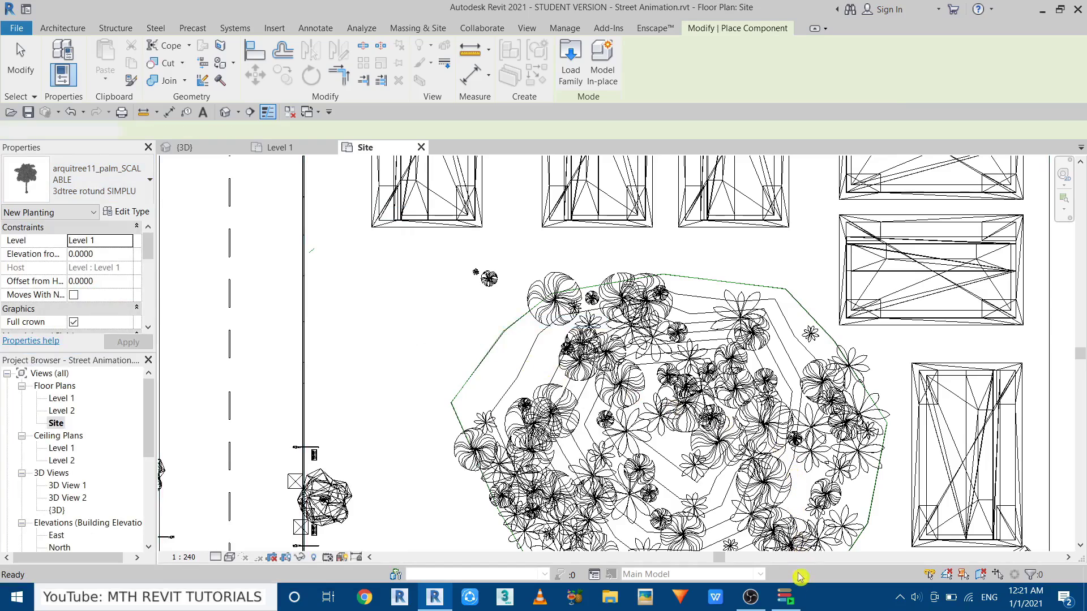
Open the inputs of the Dynamo Player script Grass in Boundary (Large Areas - min 5m wide) and move its window aside
click(786, 597)
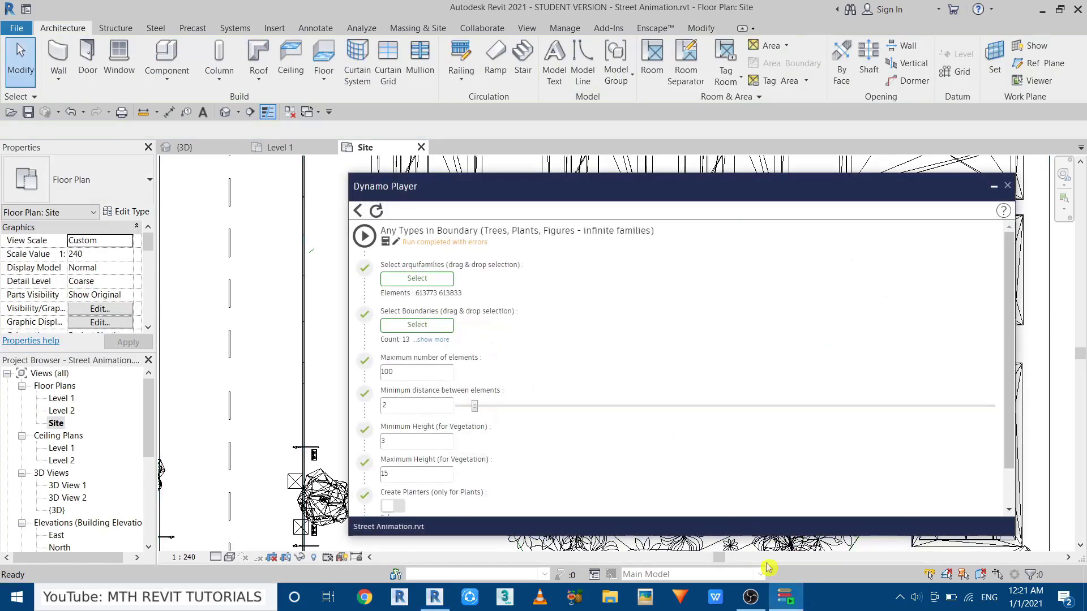
click(358, 212)
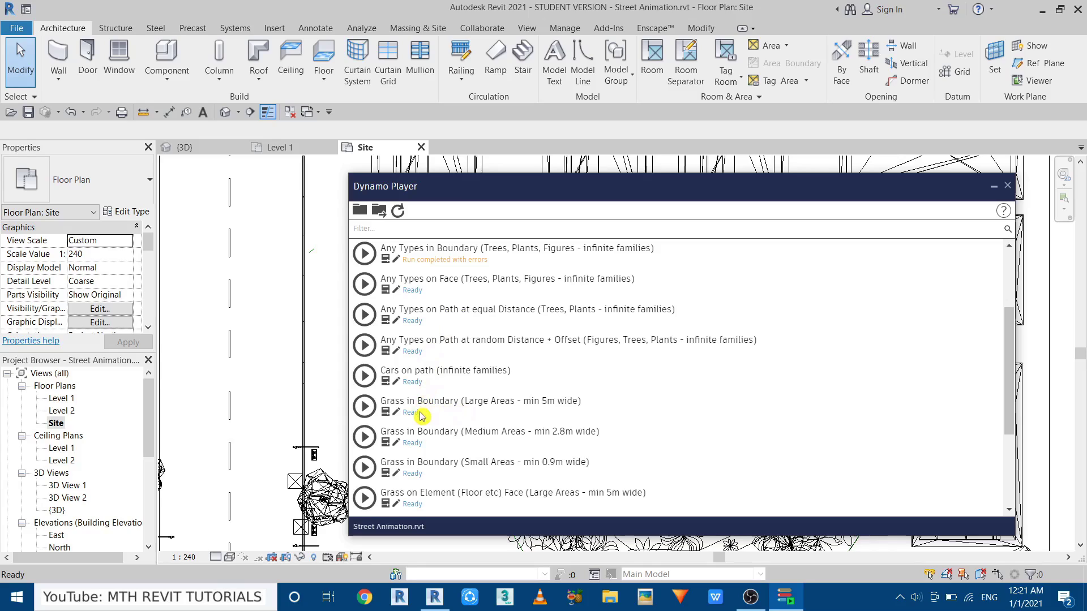
scroll(421, 417, down, 2)
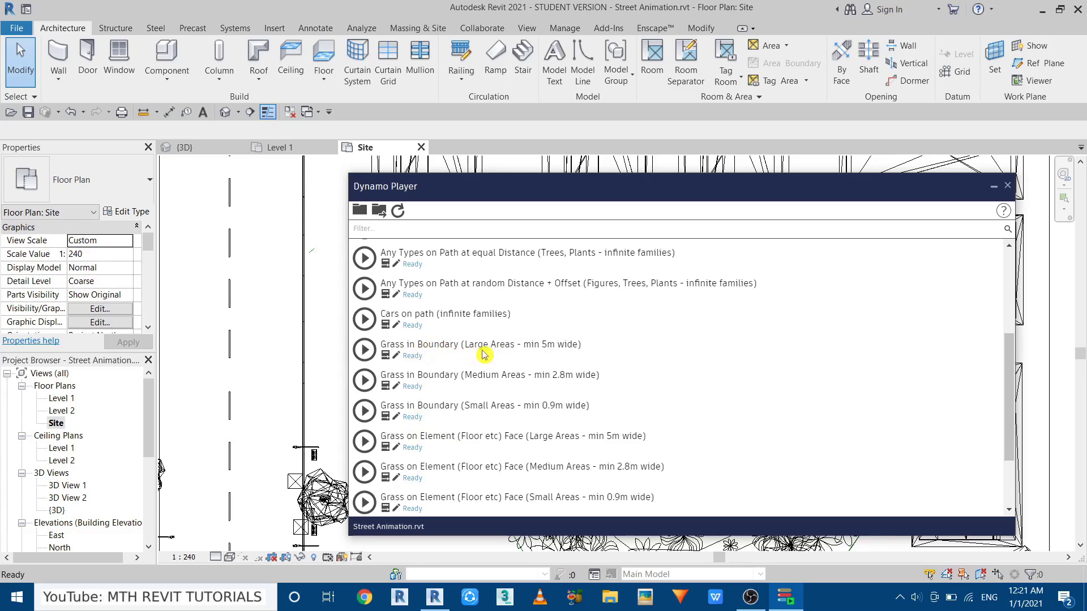
drag(562, 187, 542, 194)
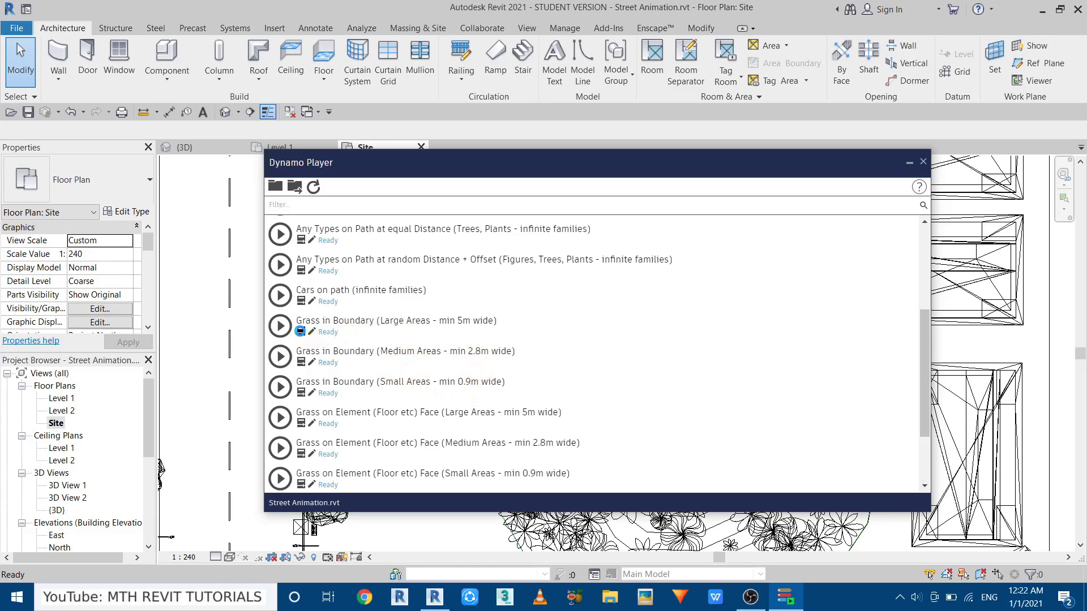
click(299, 331)
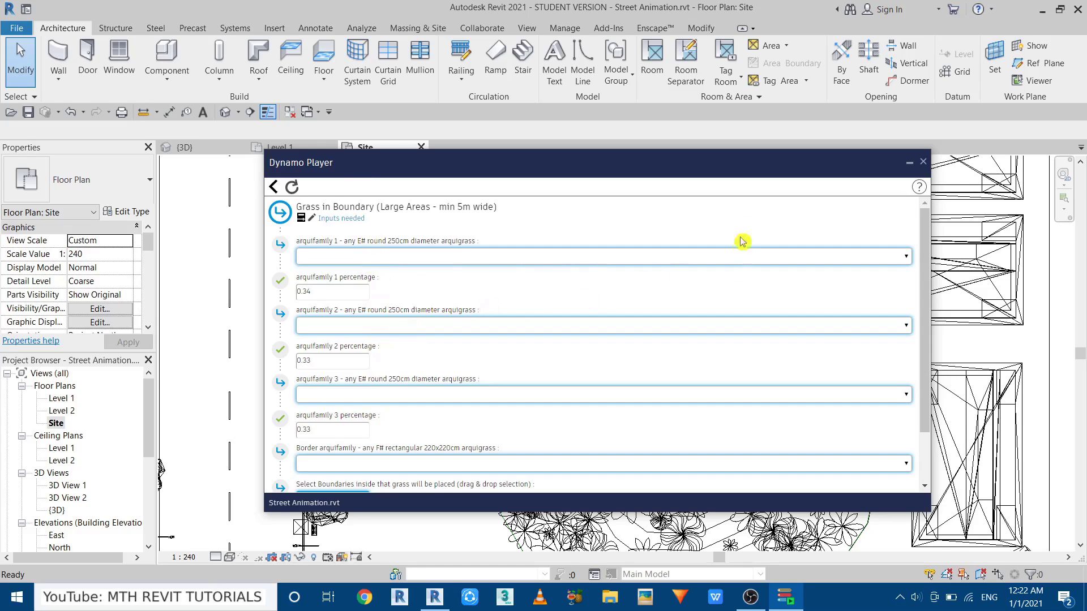
drag(316, 162, 518, 185)
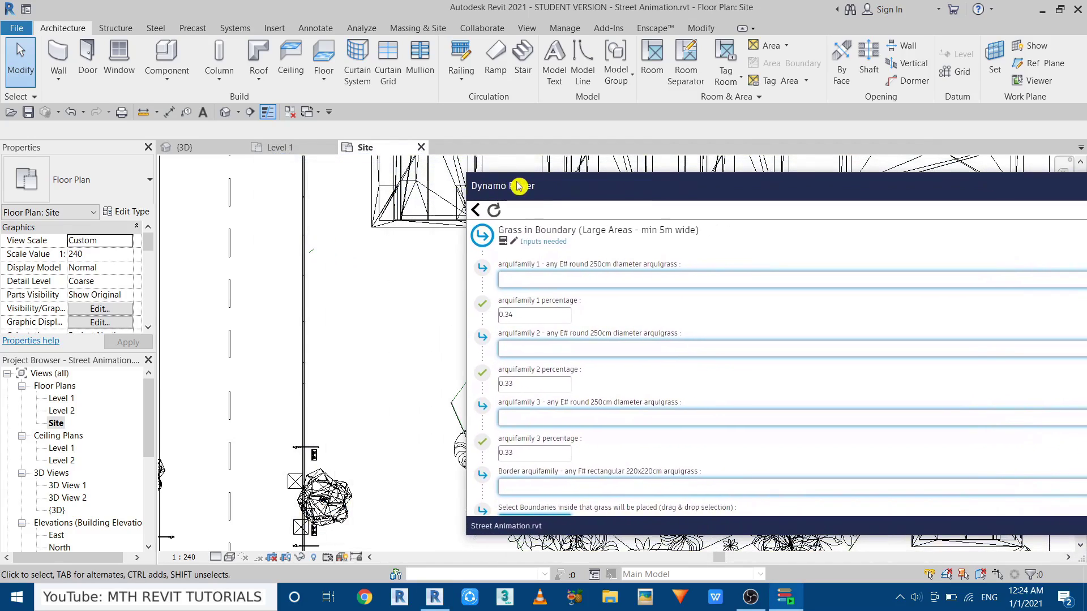
Search the component types for grass and place one arquigrass02-E1_grass+clover_round250cm in the open area outside the topography
click(168, 57)
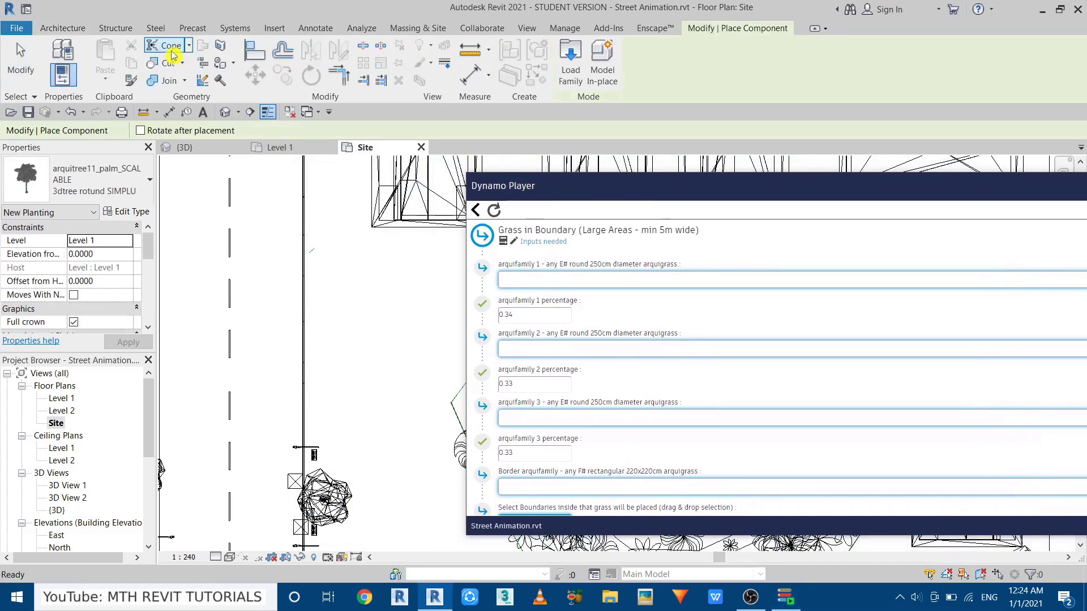
click(103, 172)
text(grass)
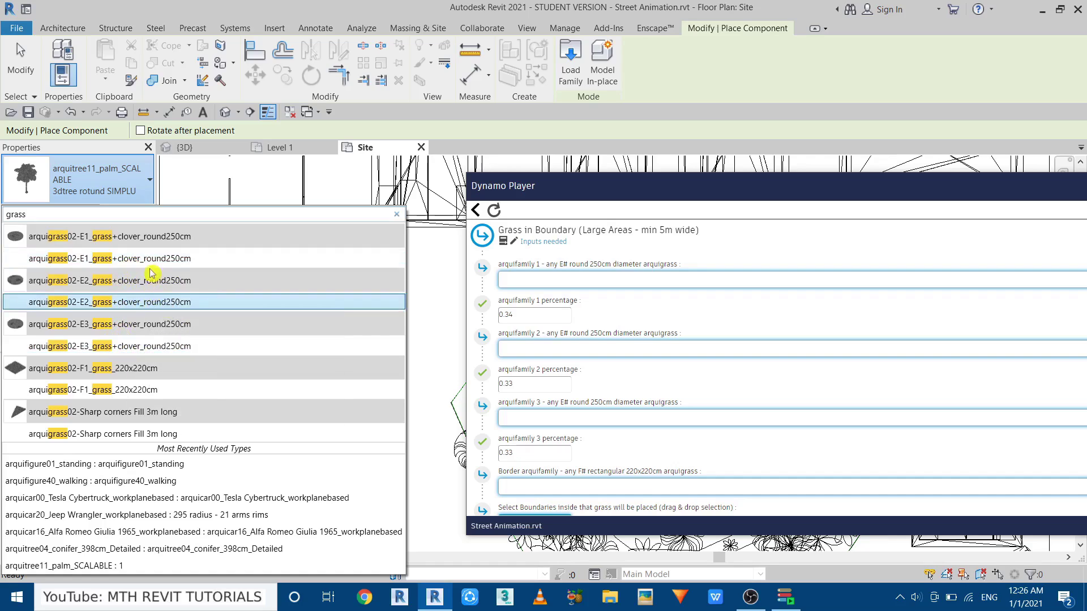
click(125, 266)
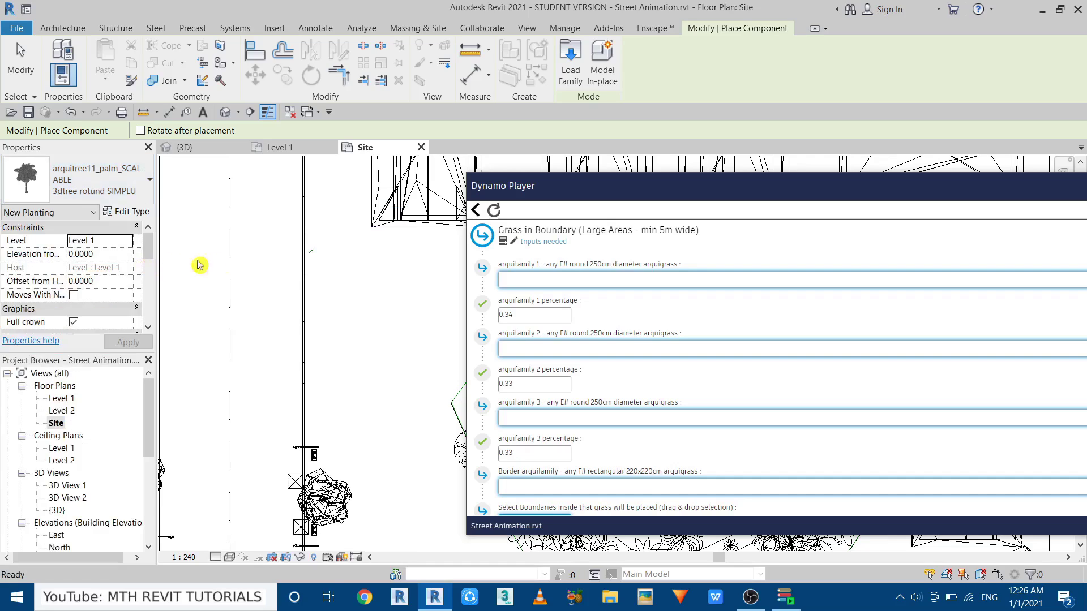
scroll(417, 287, up, 2)
click(391, 281)
right_click(411, 277)
click(436, 286)
Place one arquigrass02-E2_grass+clover_round250cm and one arquigrass02-E3_grass+clover_round250cm in a row beside the first grass patch
click(165, 62)
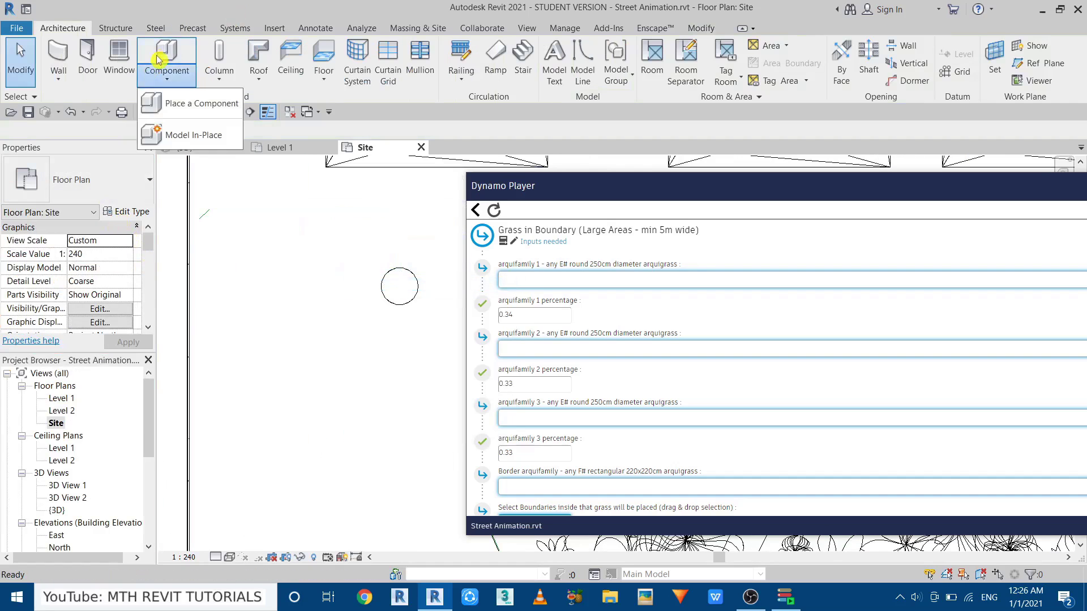
click(206, 104)
click(123, 187)
scroll(109, 317, down, 3)
click(113, 311)
click(121, 187)
click(113, 355)
click(292, 283)
key(Escape)
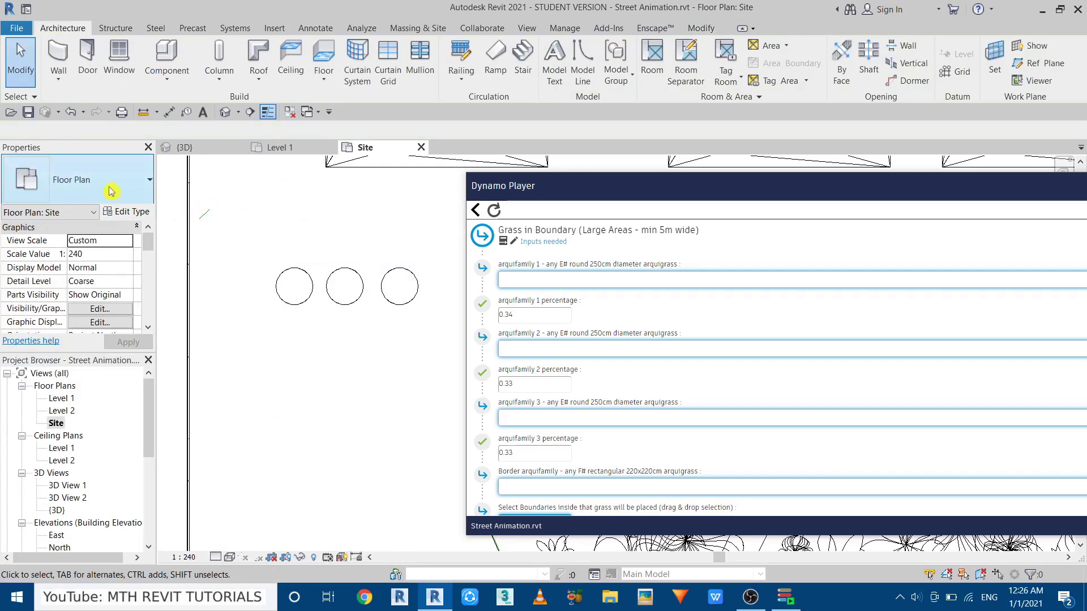
Place one arquigrass02-F1_grass_220x220cm at the end of the row of round grass patches
key(c)
key(m)
click(114, 185)
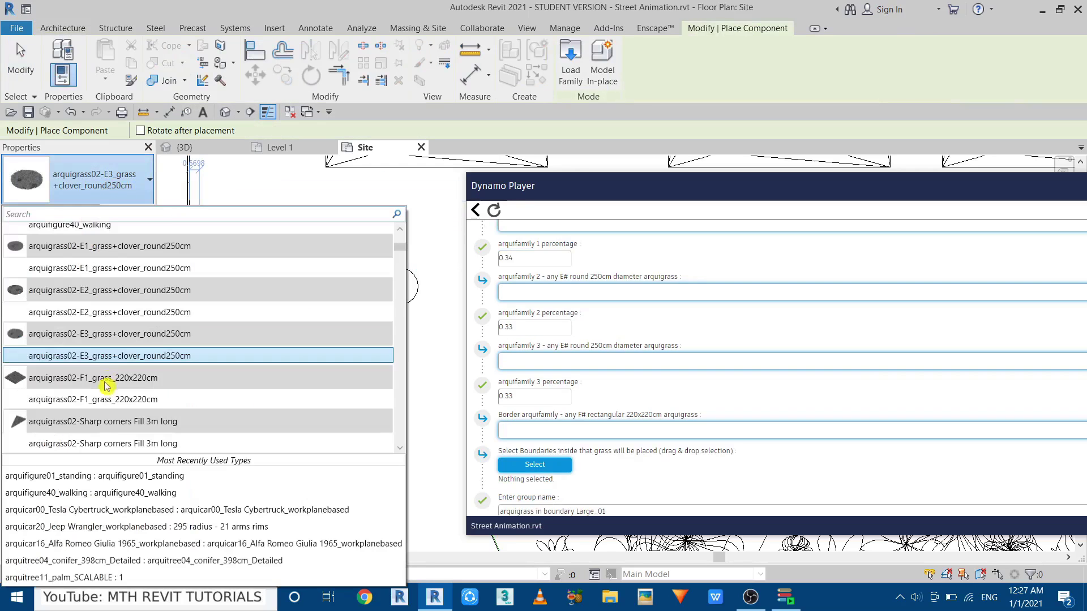
click(102, 400)
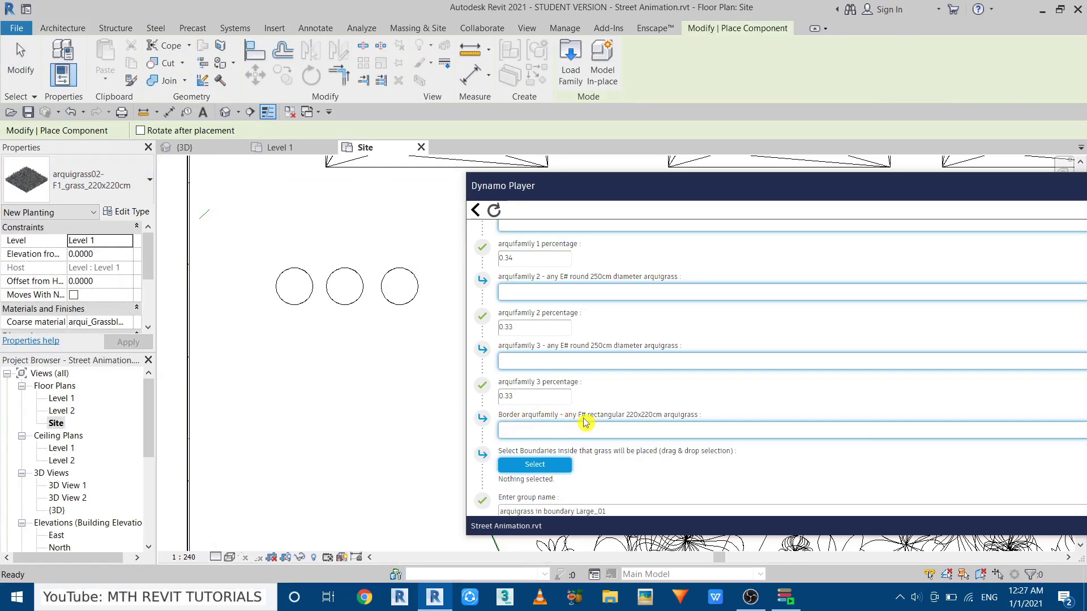
click(248, 286)
right_click(263, 189)
click(289, 203)
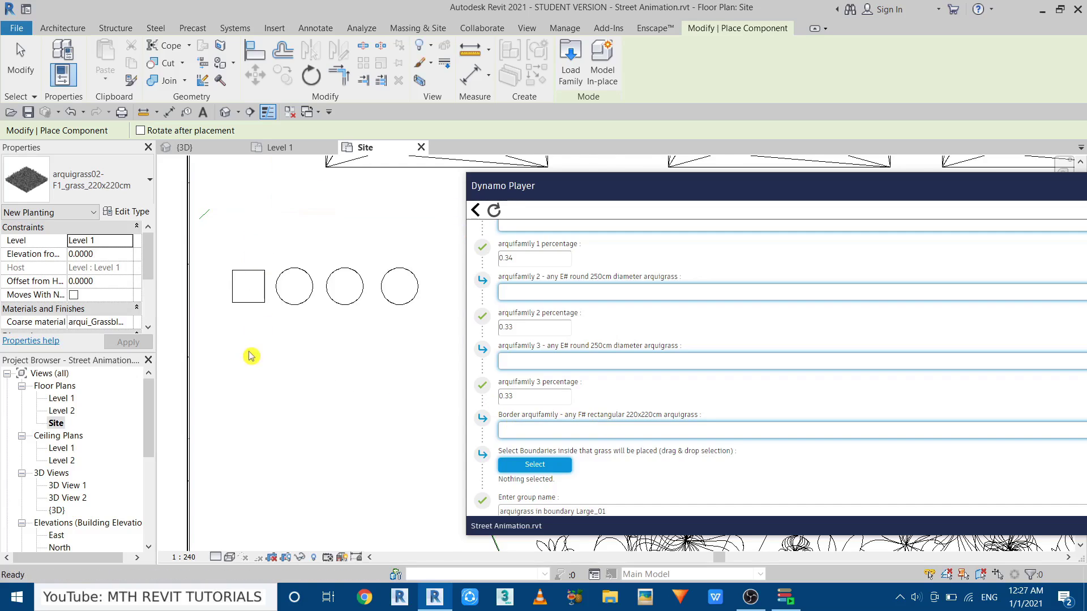
Move a broadleaf tree near the topography's edge to a new position in the Site plan
scroll(253, 355, down, 2)
scroll(376, 400, up, 2)
scroll(262, 310, down, 2)
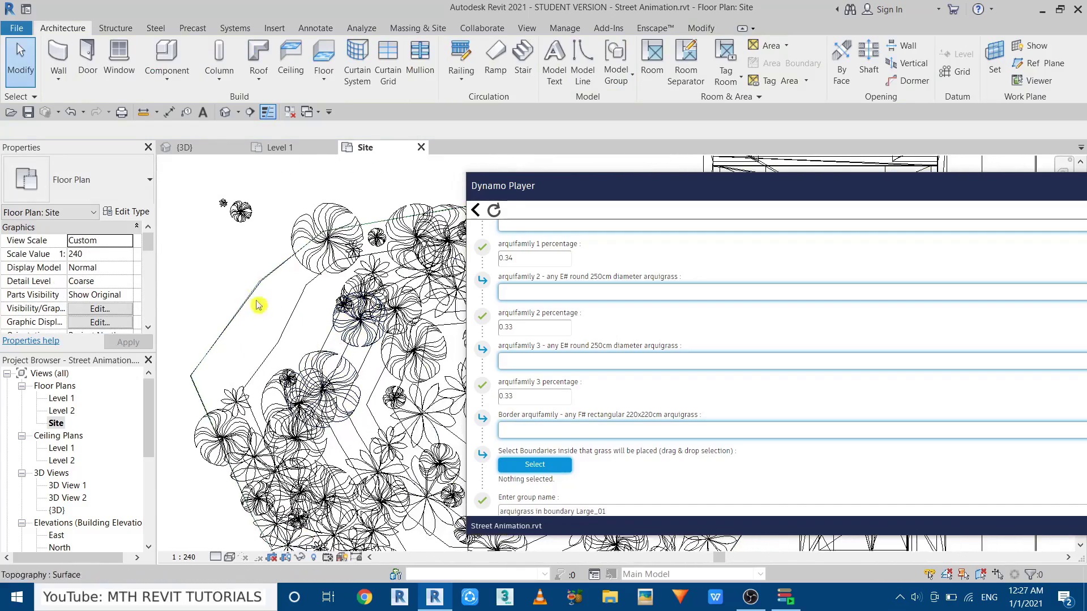
scroll(218, 336, up, 3)
click(280, 376)
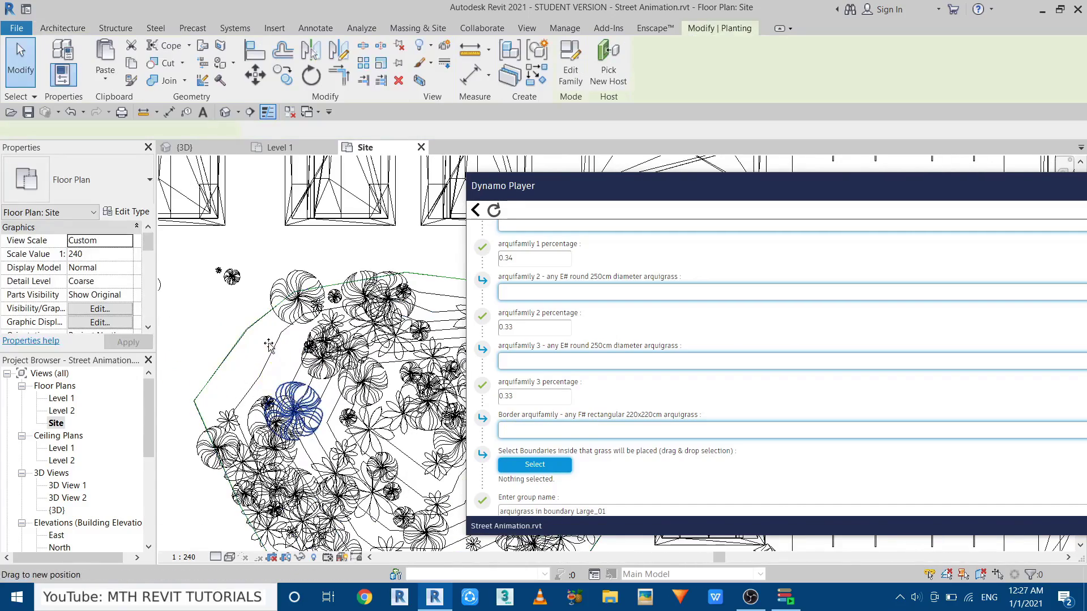
drag(280, 373, 376, 390)
key(Escape)
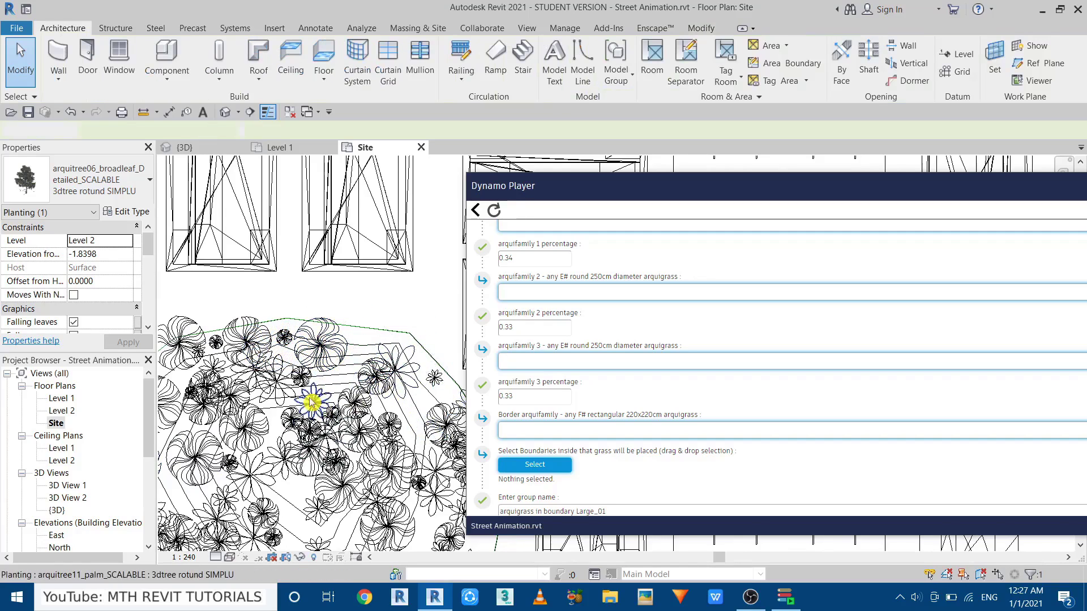
Slightly enlarge a broadleaf tree on the topography by stretching its size in the Site plan
scroll(426, 371, up, 3)
scroll(425, 370, down, 5)
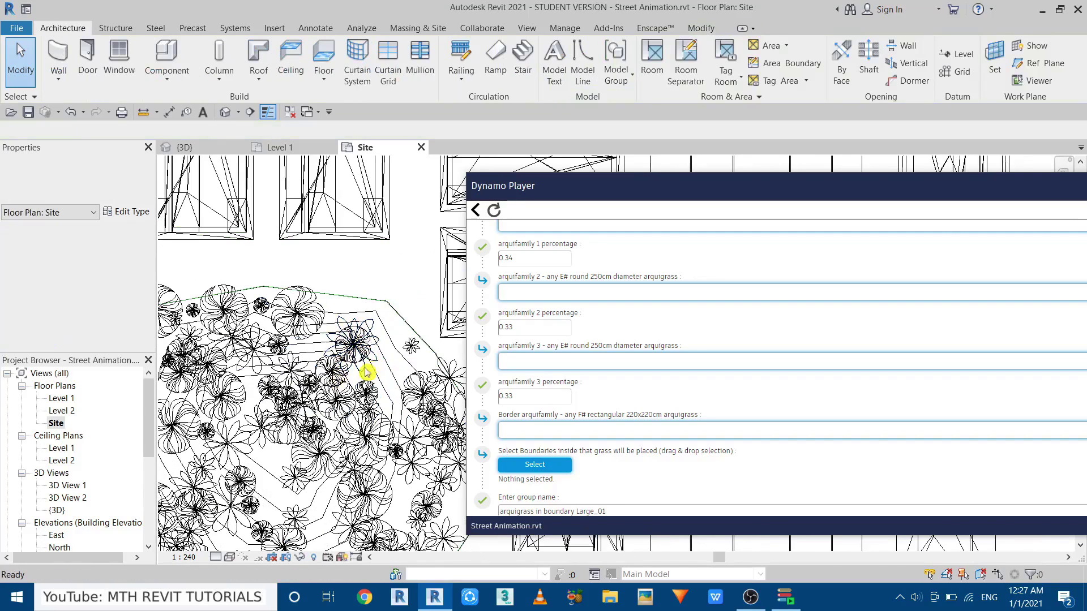
click(370, 326)
key(Escape)
scroll(245, 430, up, 2)
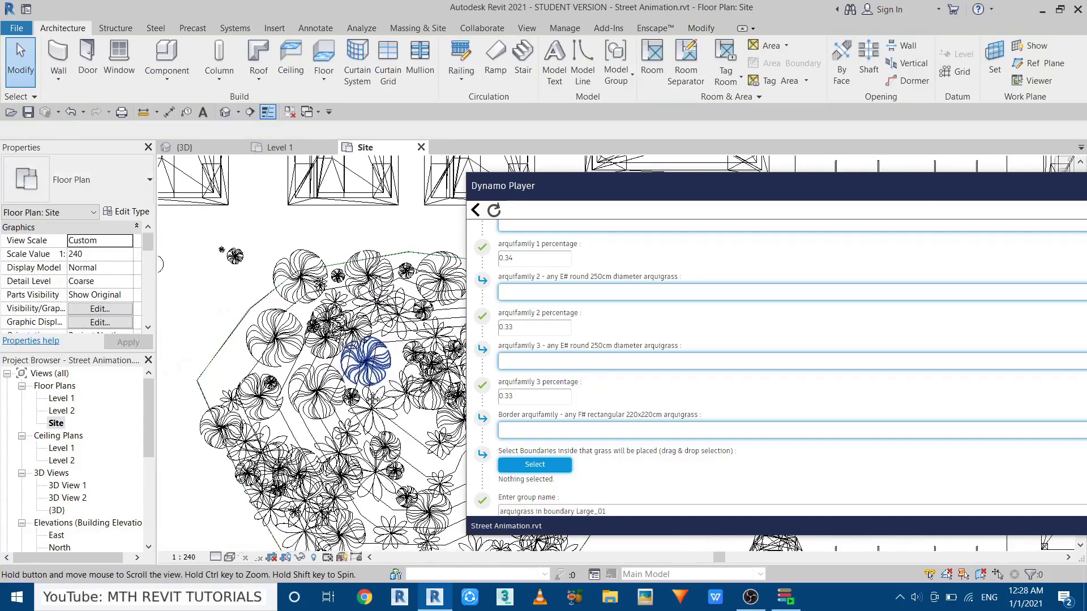
scroll(244, 439, up, 3)
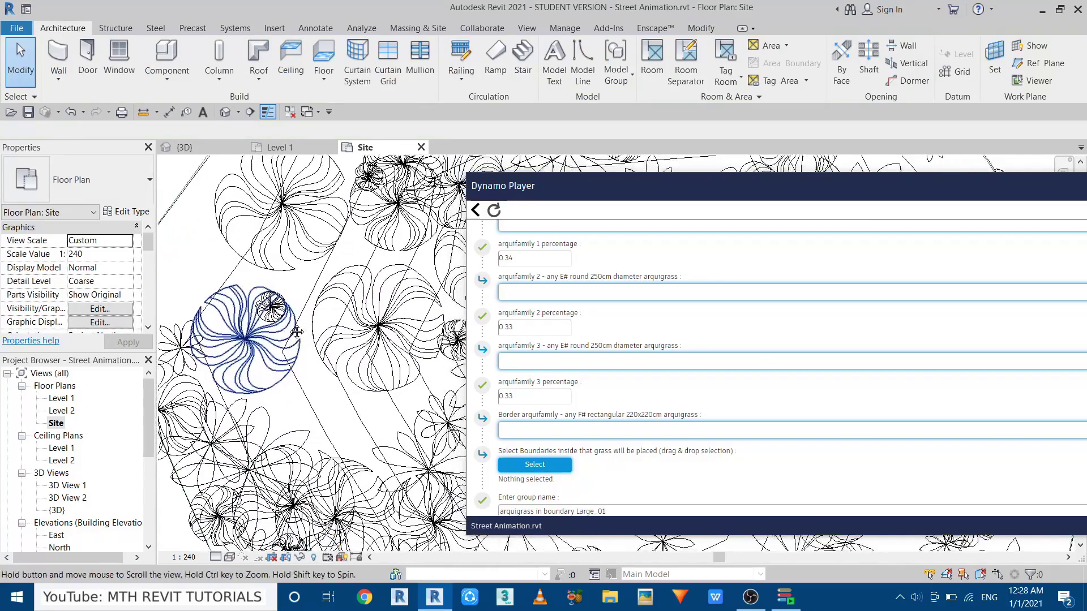
click(350, 308)
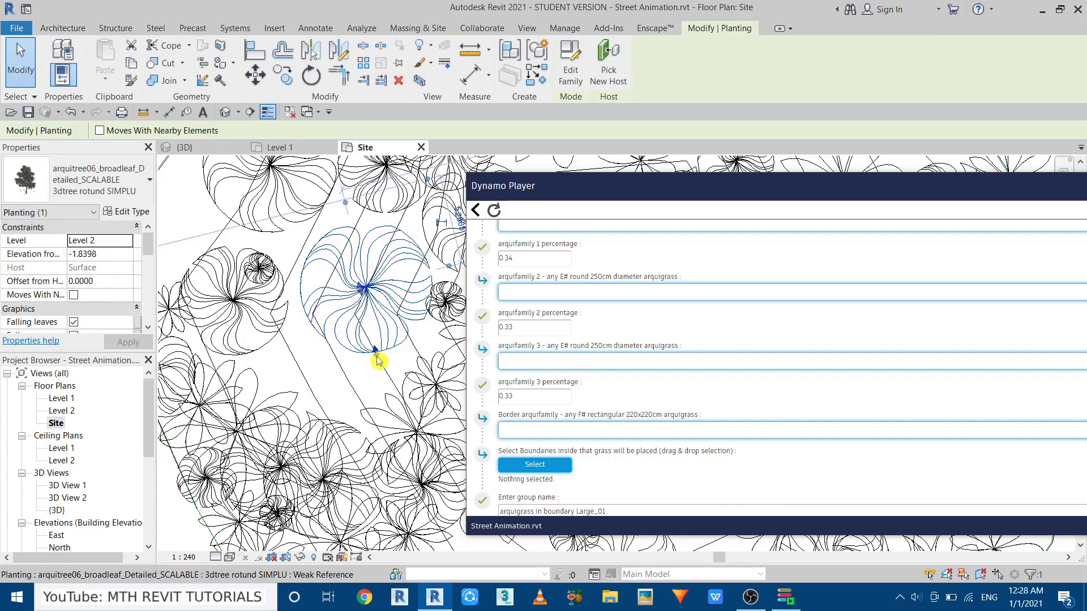
drag(377, 360, 378, 365)
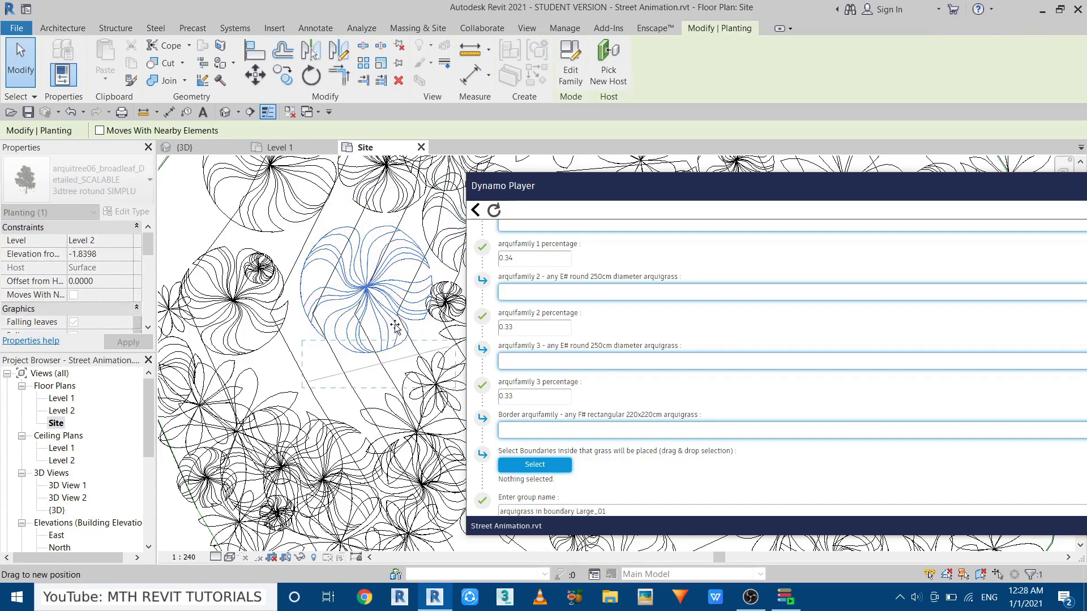
key(Escape)
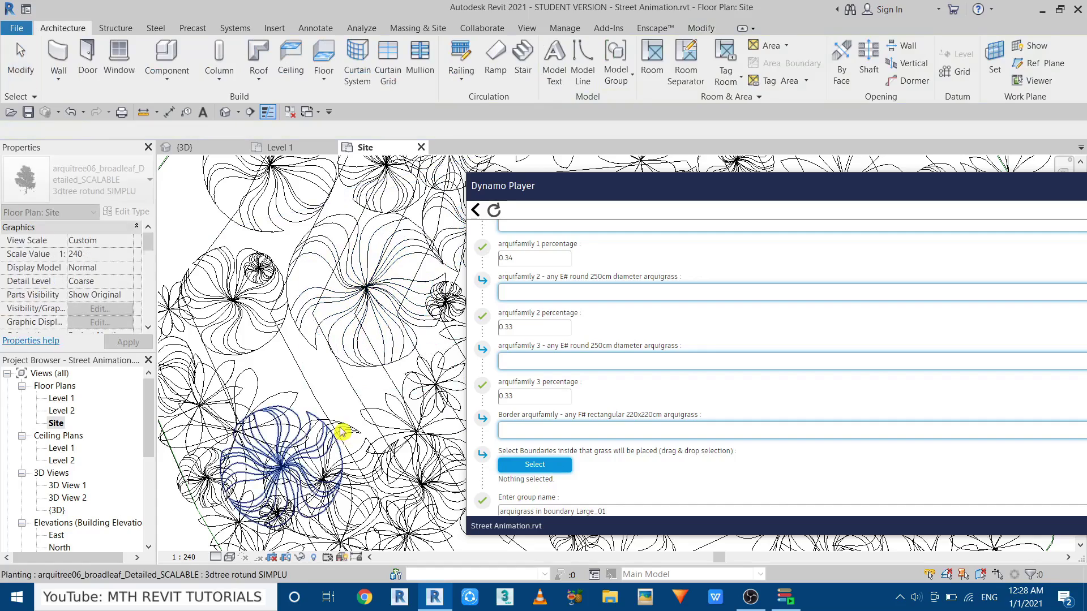
click(350, 390)
scroll(356, 356, down, 5)
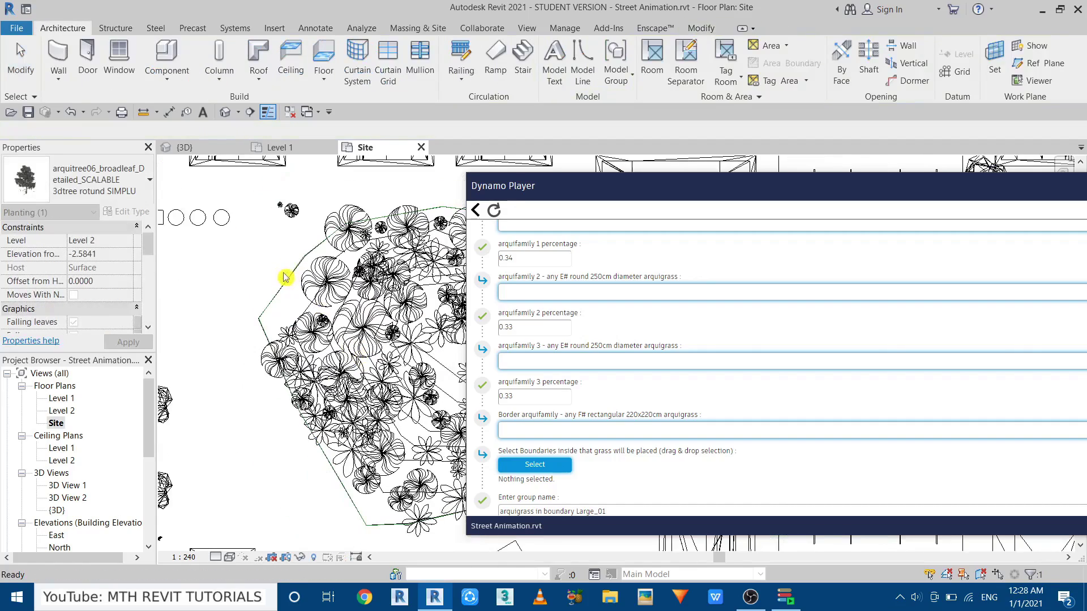
scroll(288, 277, up, 4)
key(Escape)
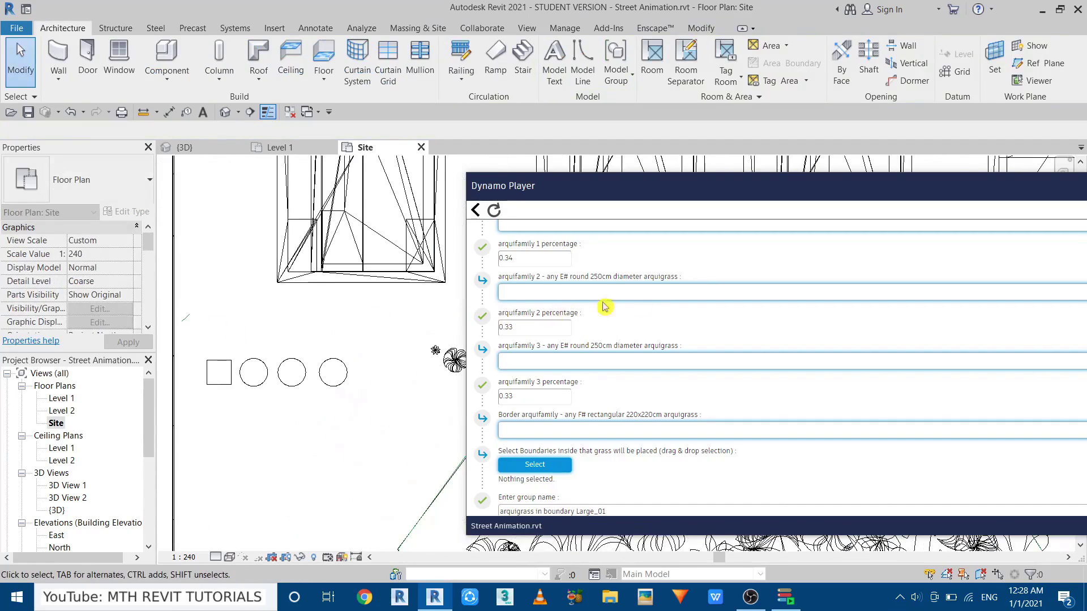
Set arquifamily 1 to arquigrass02-E1_grass+clover_round250cm and arquifamily 2 to arquigrass02-E2_grass+clover_round250cm in the grass script
scroll(588, 300, up, 2)
click(530, 279)
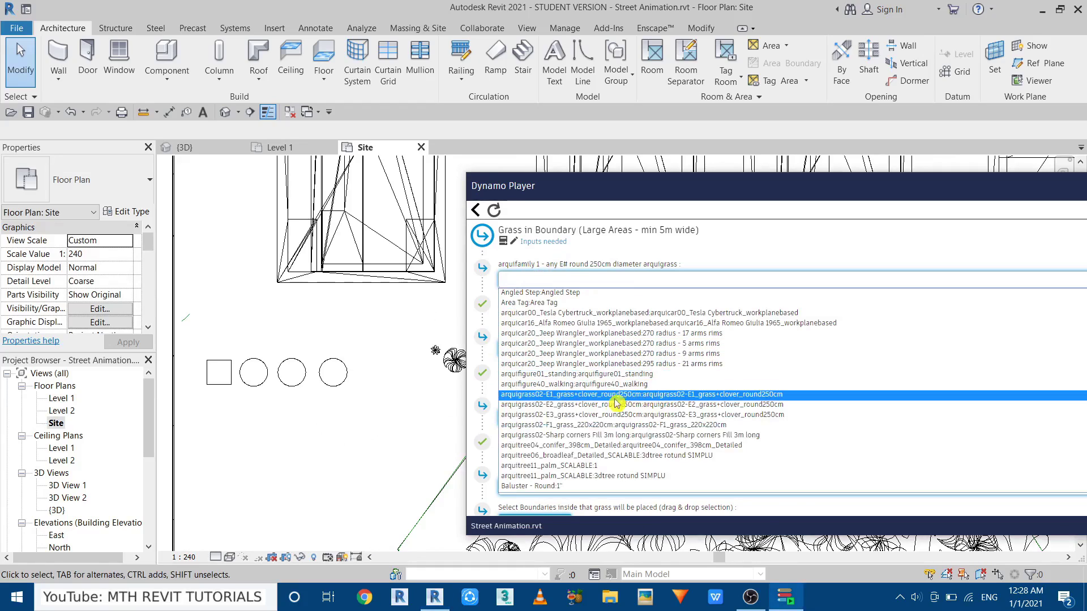
click(559, 401)
click(512, 347)
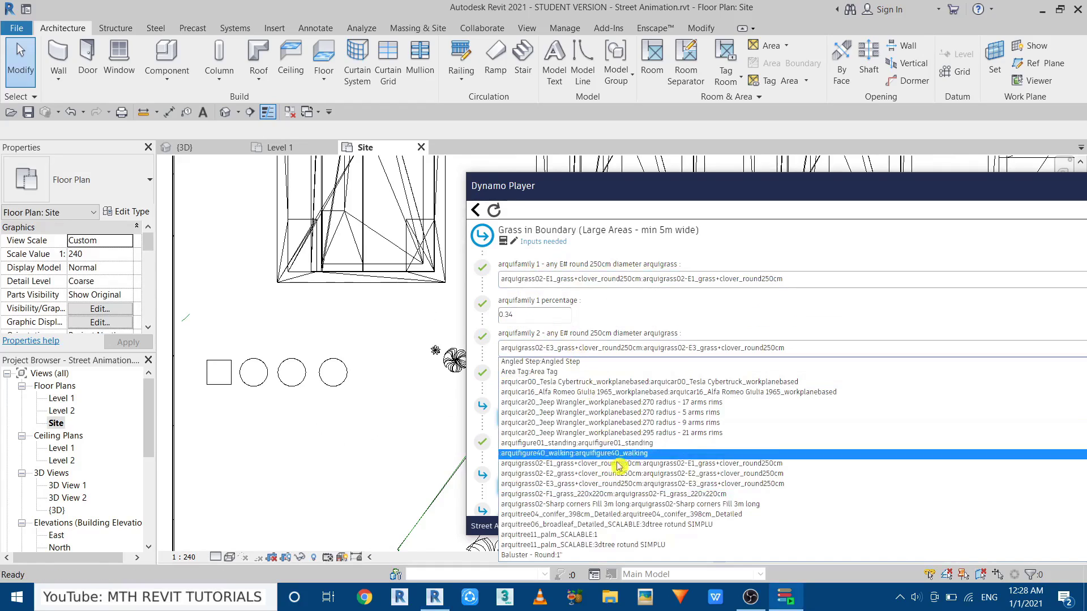
click(603, 474)
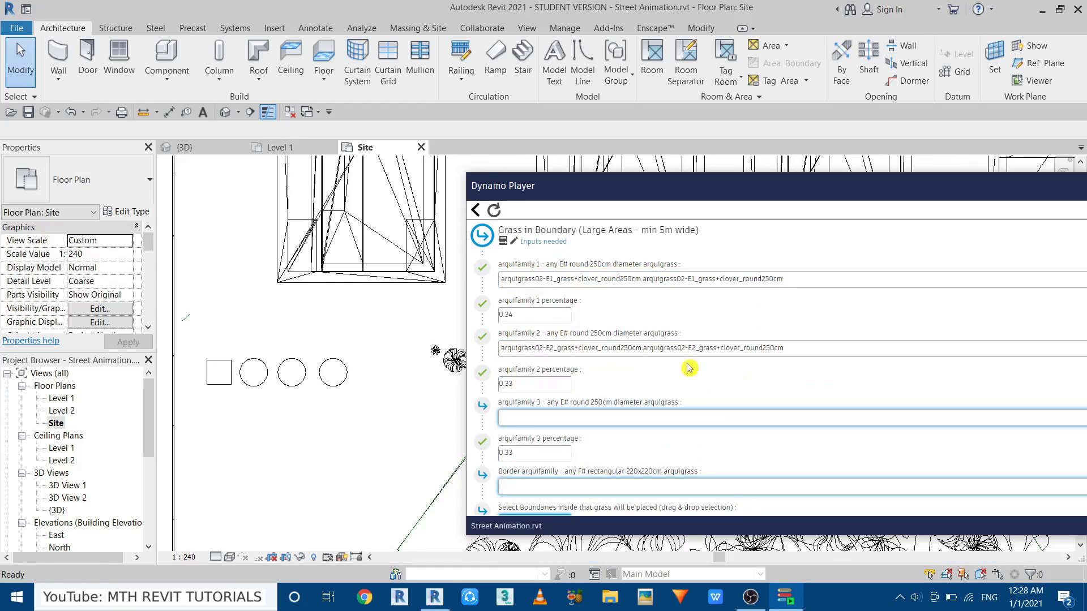
Set arquifamily 3 to arquigrass02-E3_grass+clover_round250cm and the border arquifamily to arquigrass02-F1_grass_220x220cm
click(556, 419)
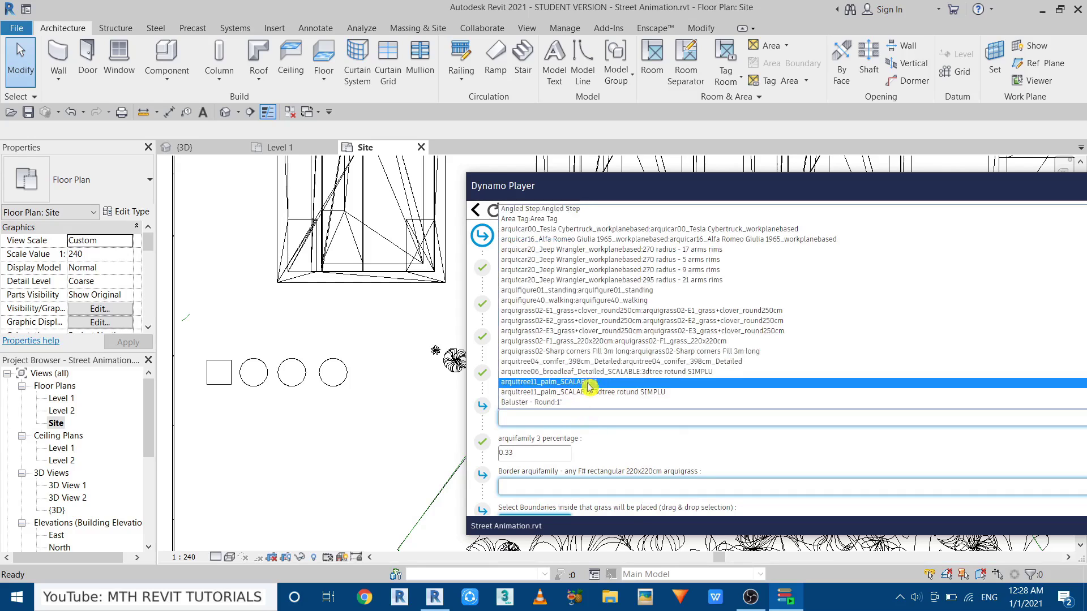
click(587, 337)
scroll(574, 448, down, 2)
click(566, 431)
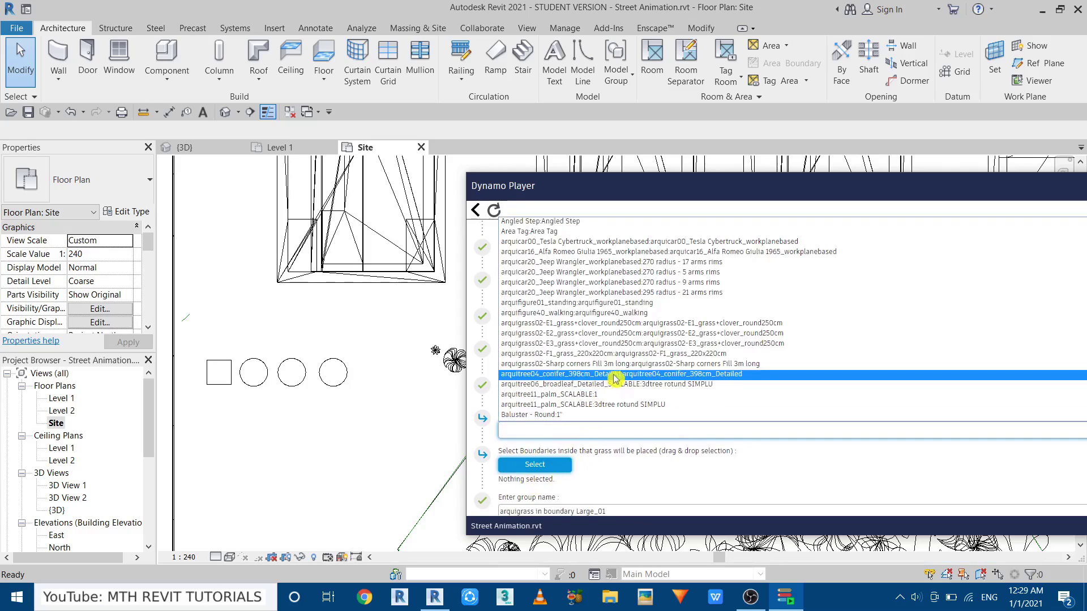
click(586, 355)
scroll(594, 459, down, 1)
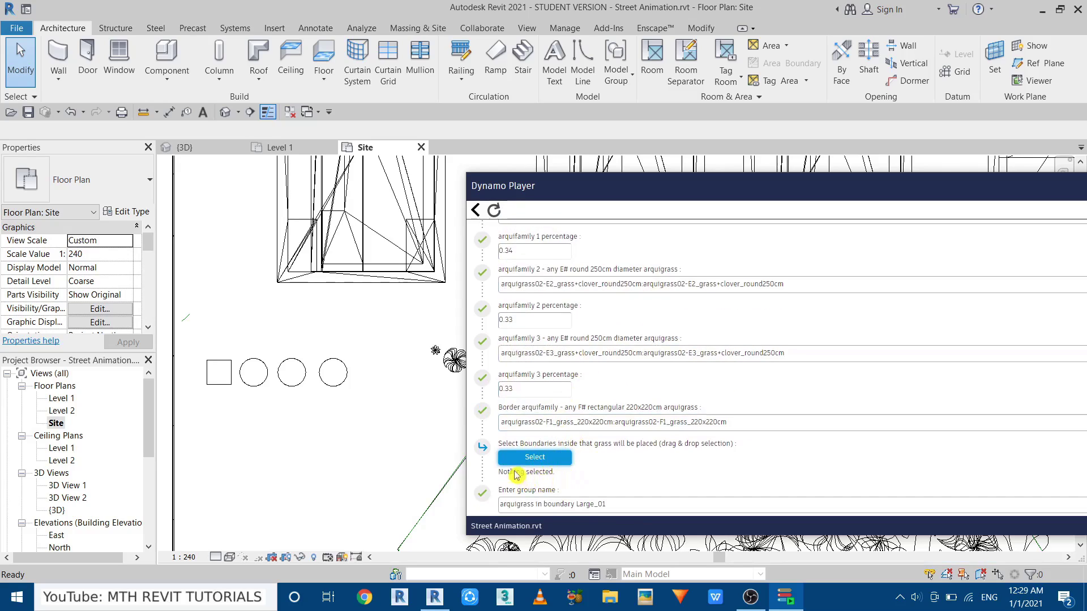
Select the whole chain of model lines running along the topography's edge in the Site plan
scroll(260, 386, down, 5)
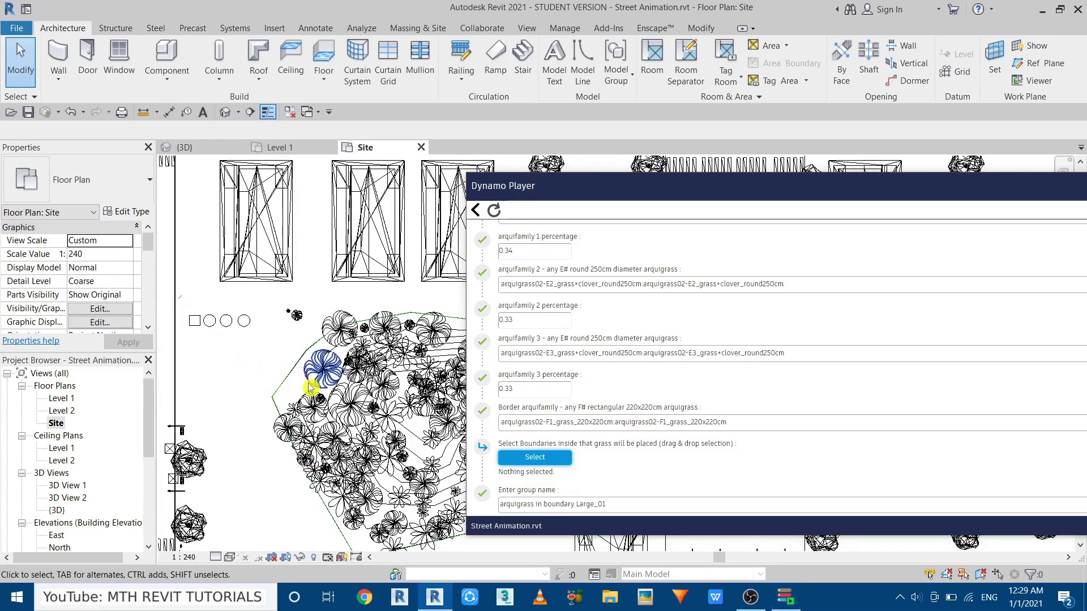
scroll(252, 376, up, 2)
scroll(252, 376, up, 3)
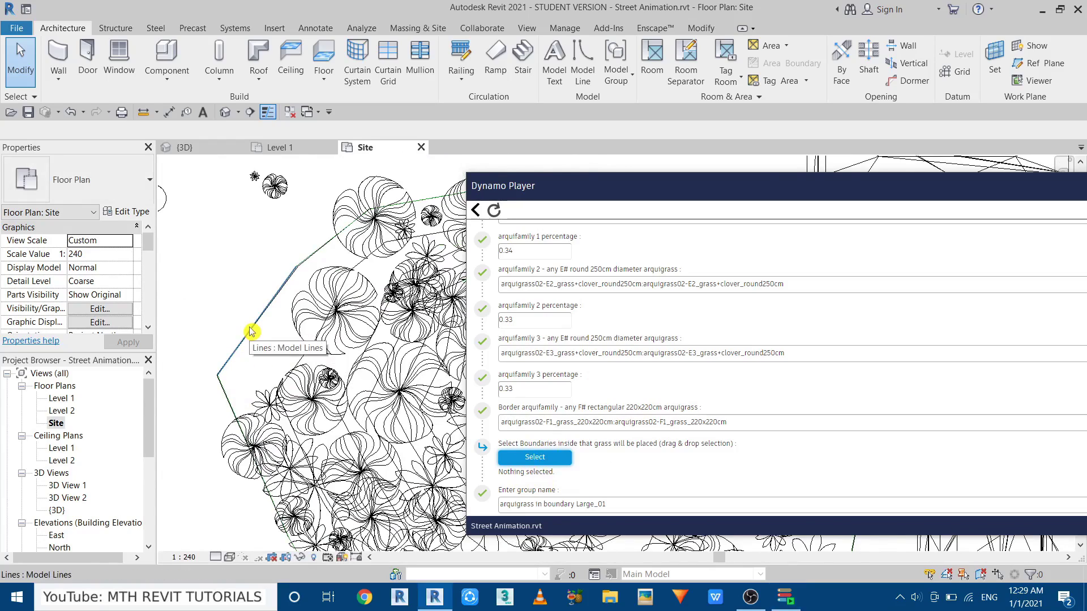
key(Tab)
click(251, 331)
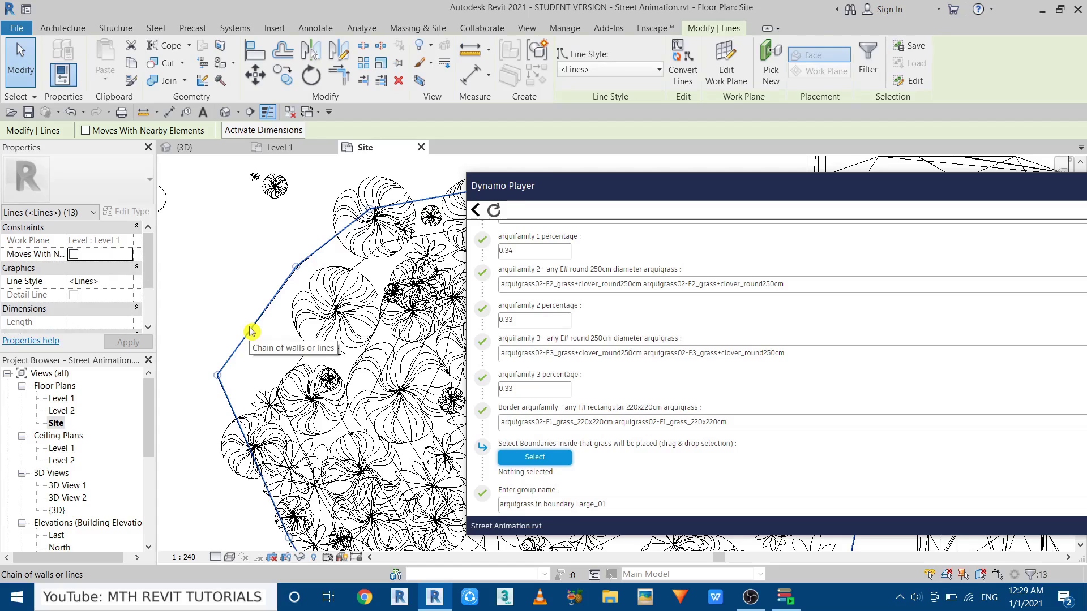
Add the four placed grass patches to the boundary line selection and temporarily isolate the selected elements
scroll(251, 331, down, 5)
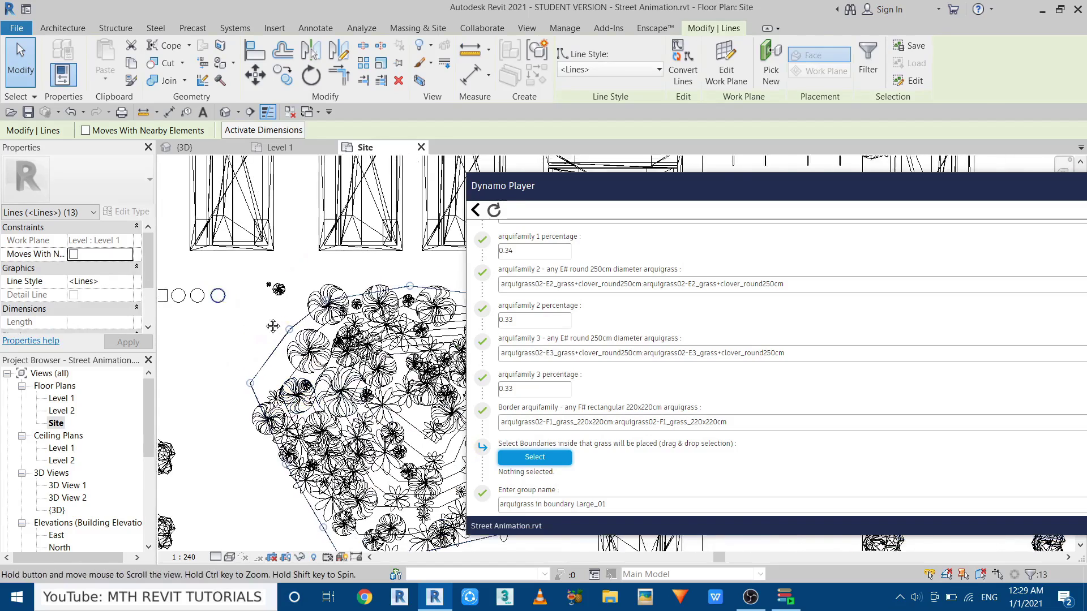
scroll(294, 375, up, 1)
drag(274, 375, 397, 316)
middle_drag(425, 405, 229, 376)
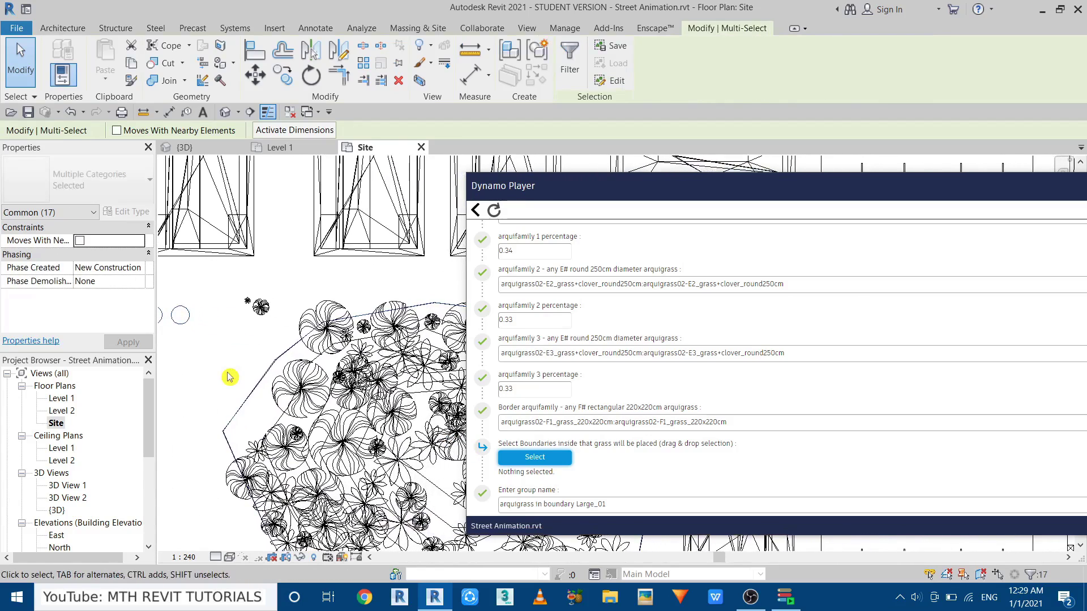
key(h)
key(i)
scroll(317, 385, down, 1)
scroll(228, 342, down, 2)
Run the Grass in Boundary (Large Areas) script with the isolated outline lines as its boundary, and close Dynamo Player
click(535, 457)
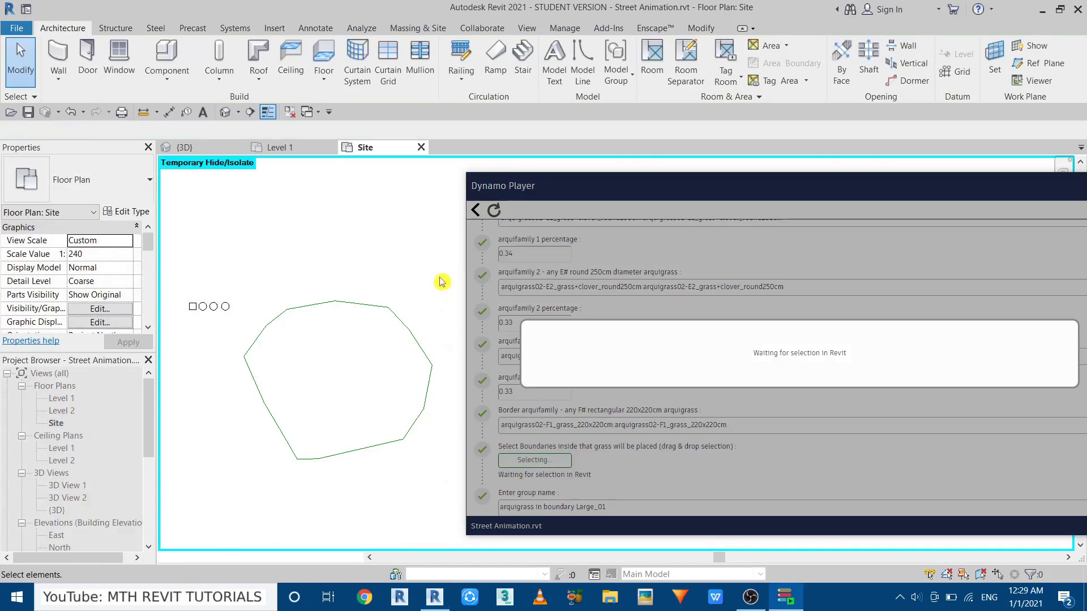
drag(443, 269, 242, 491)
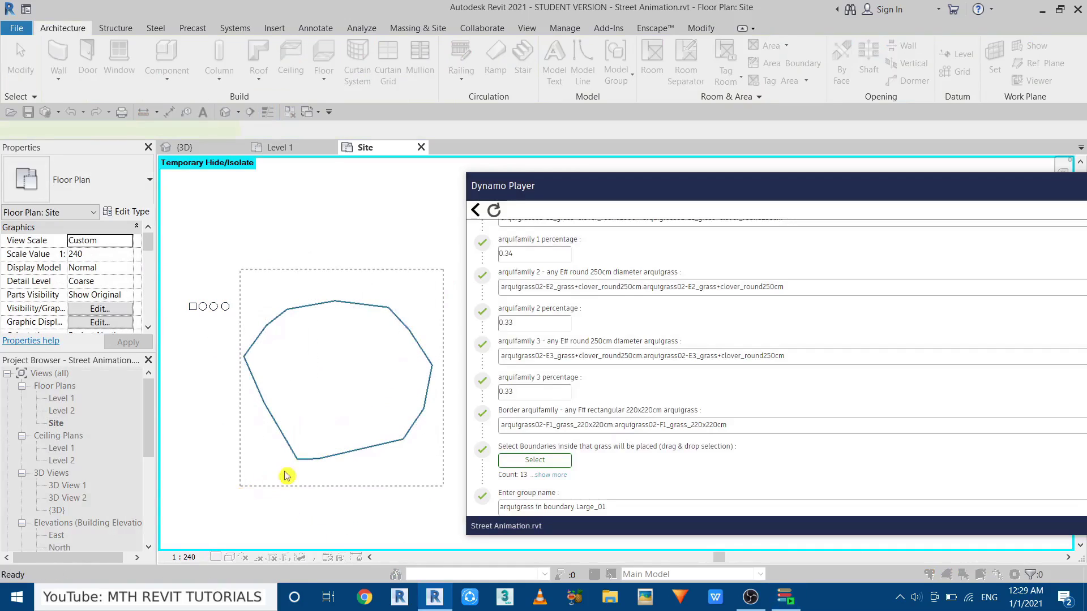
click(481, 235)
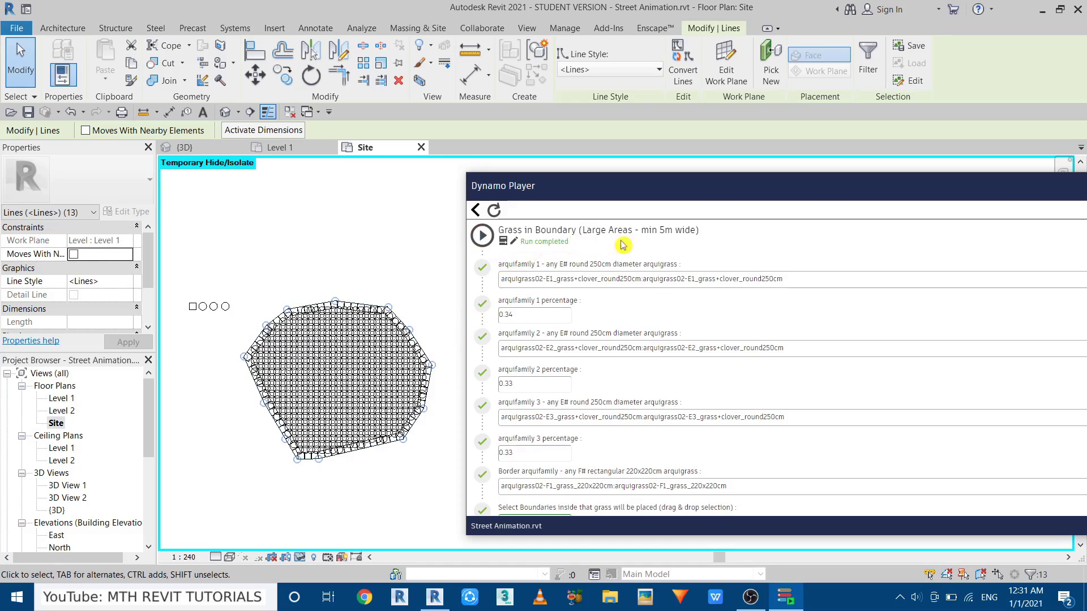
drag(953, 196, 690, 209)
click(861, 197)
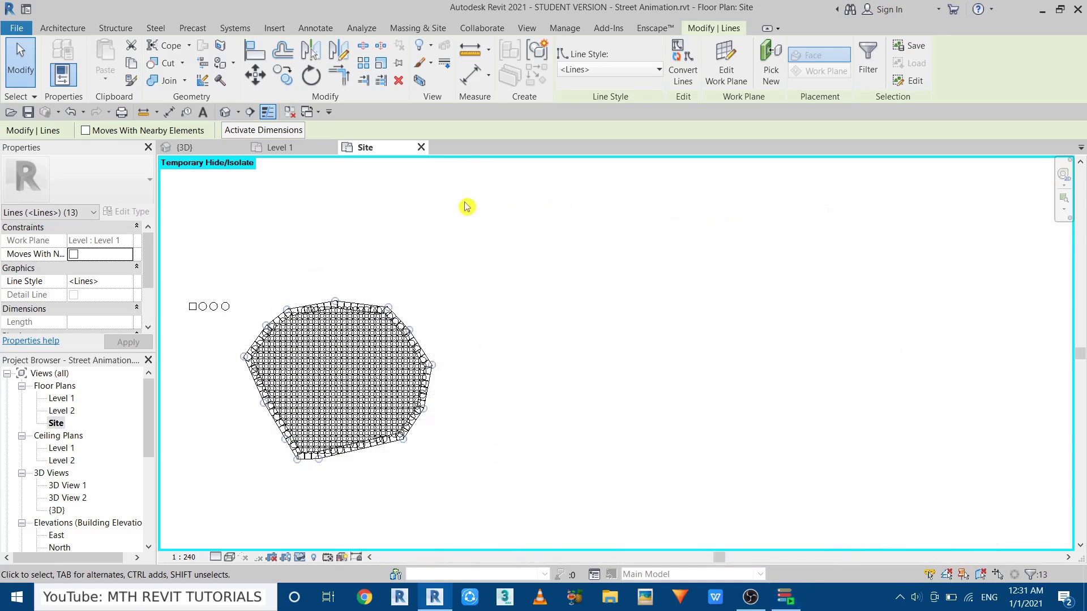
Ungroup the arquigrass in boundary Large_01 model group in the 3D view
click(213, 149)
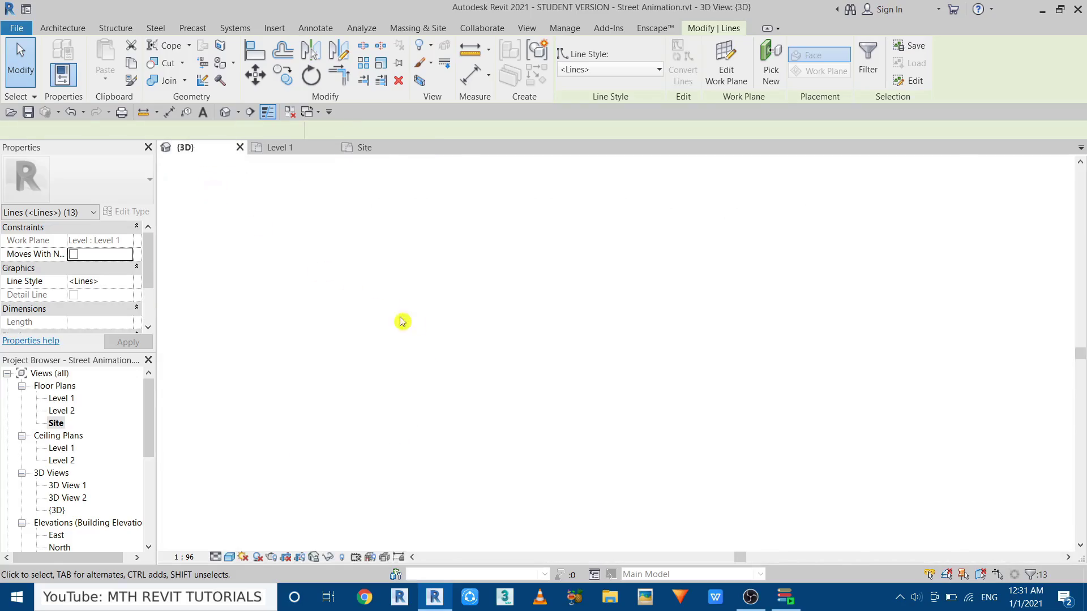
scroll(487, 447, up, 8)
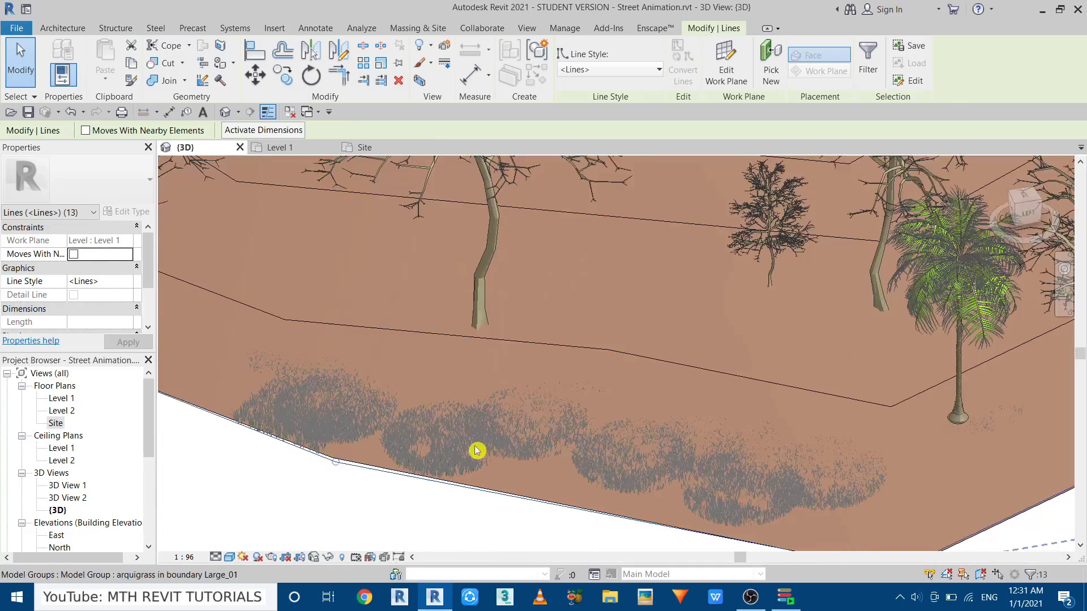
scroll(477, 450, up, 8)
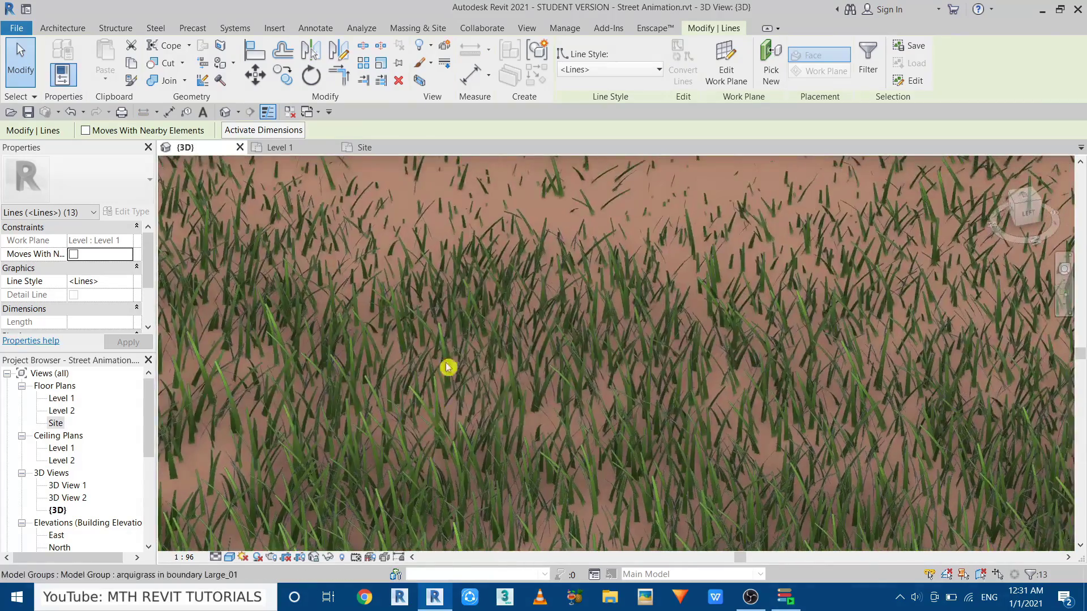
scroll(446, 380, down, 5)
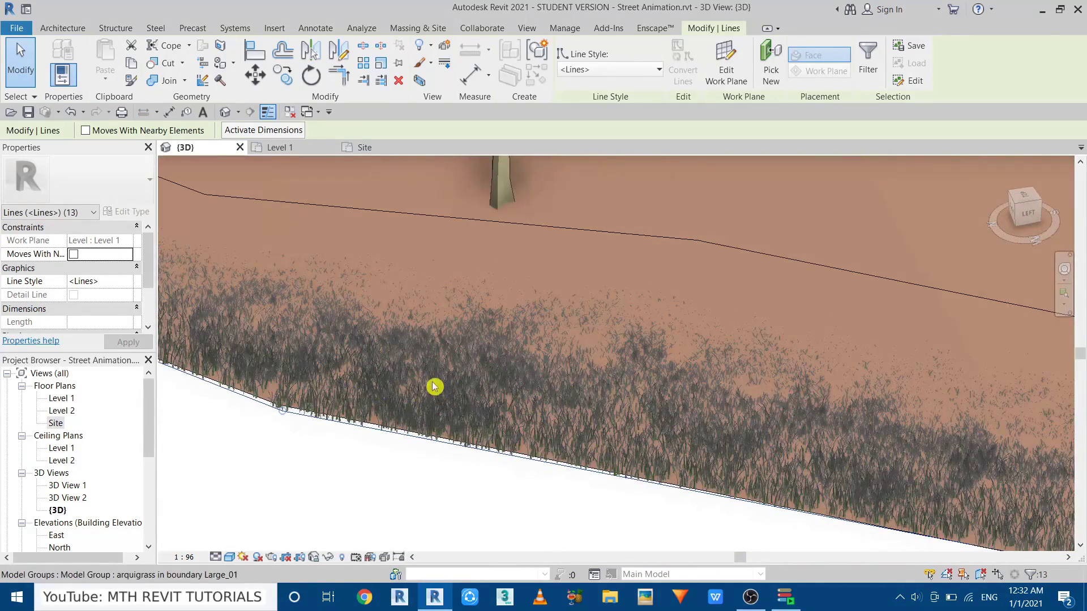
scroll(419, 396, down, 4)
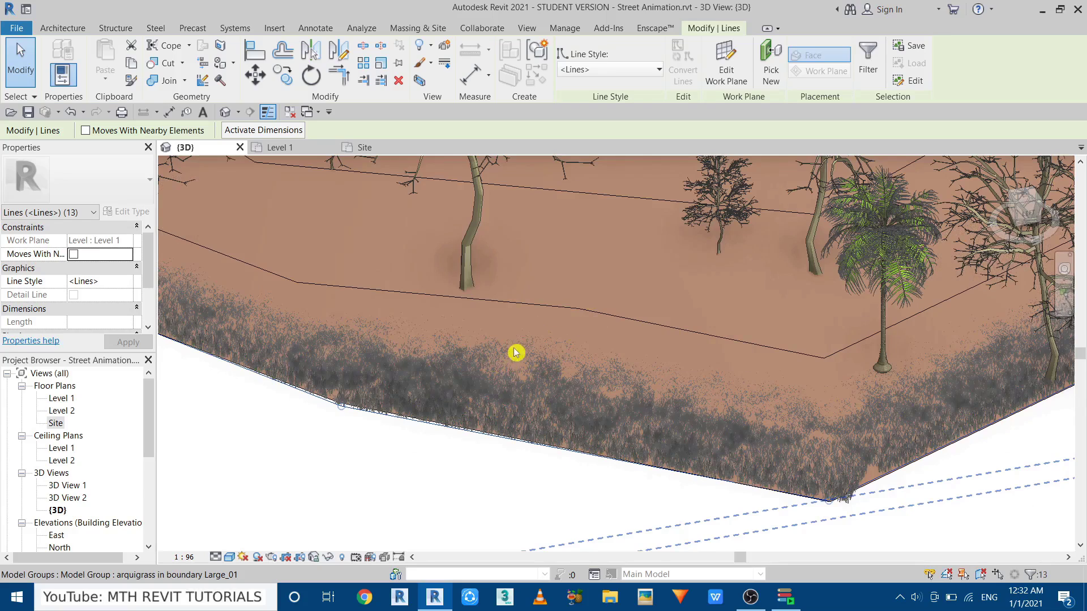
scroll(495, 387, down, 3)
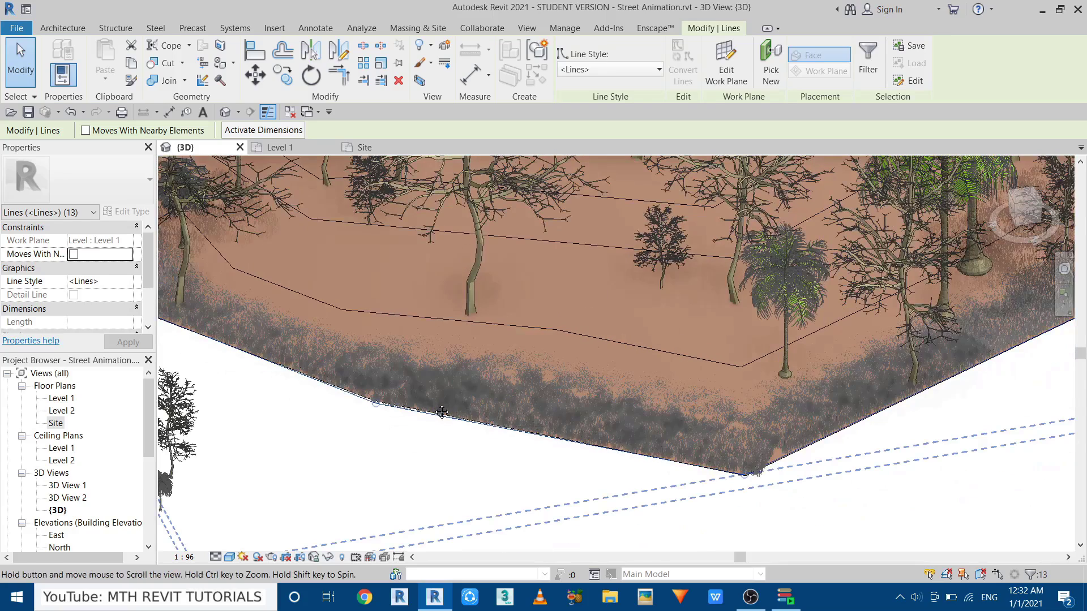
click(483, 420)
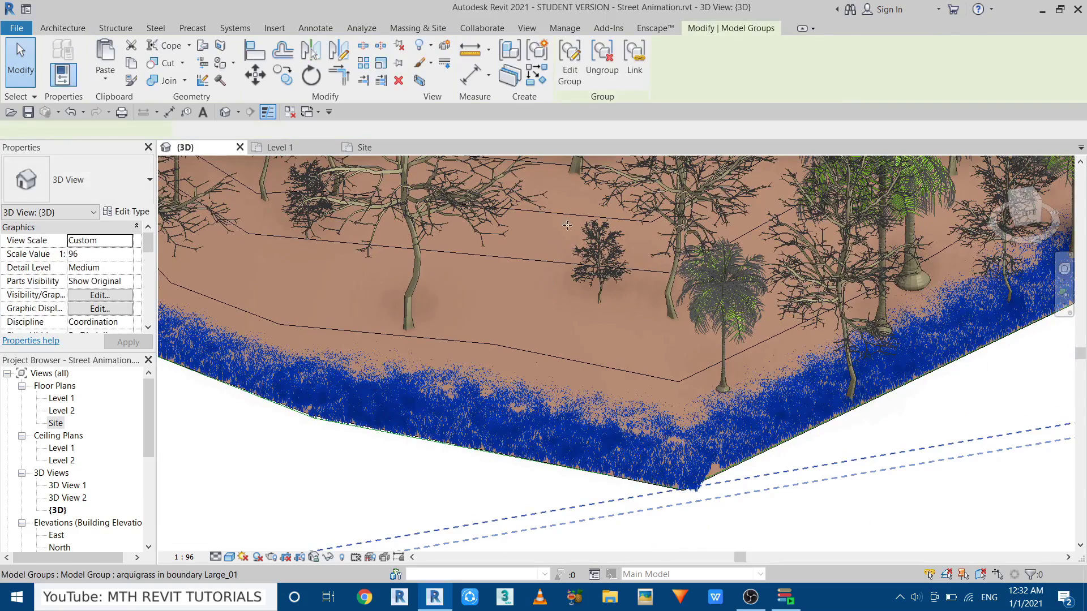
click(606, 77)
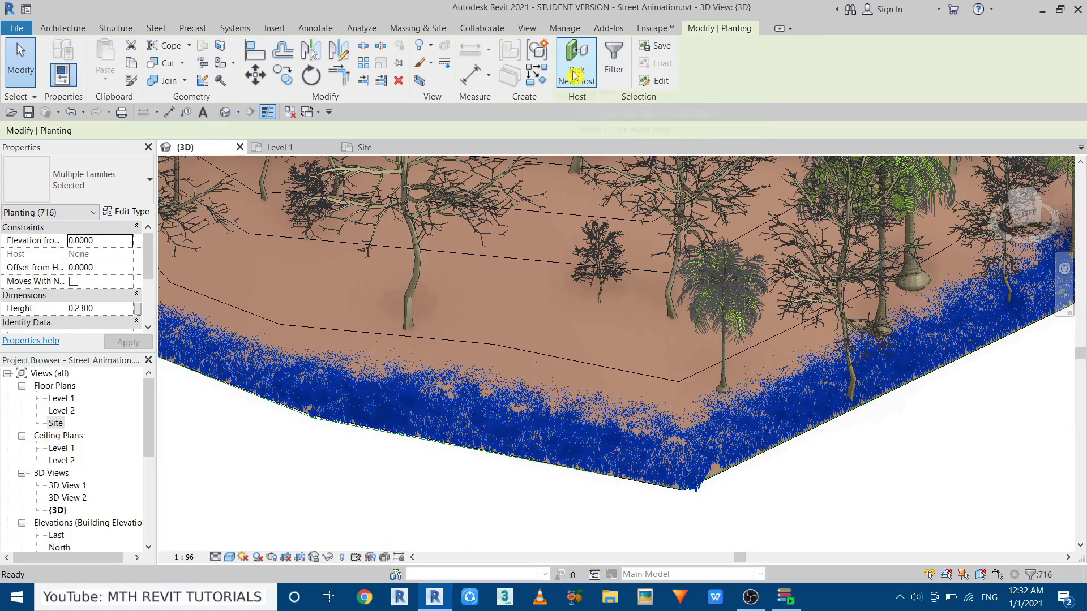
Rehost all the selected ungrouped grass plants onto the topography surface
scroll(545, 260, down, 8)
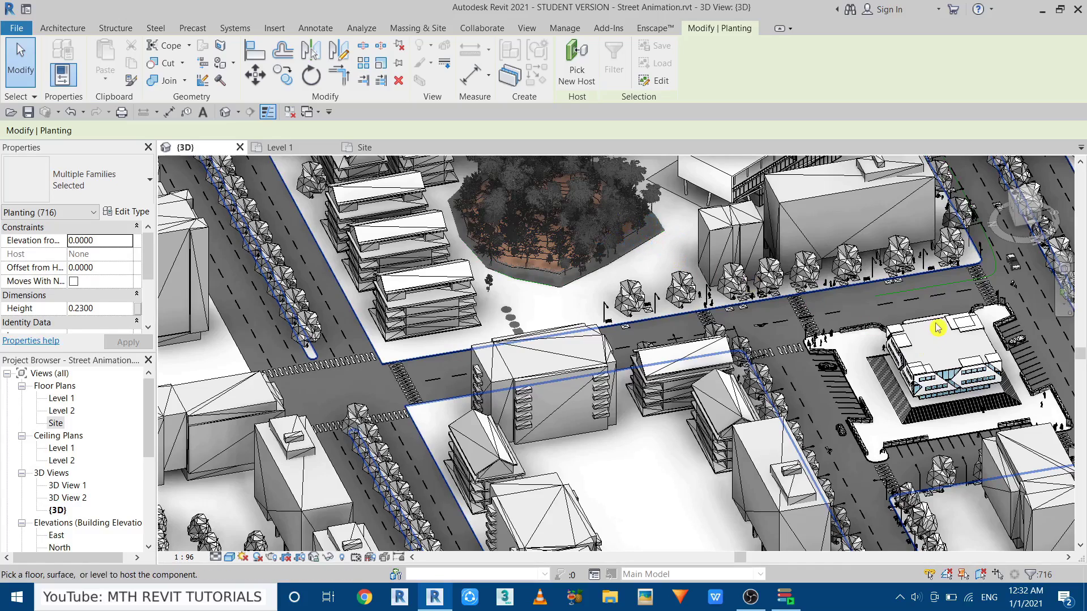
key(Escape)
scroll(915, 335, down, 8)
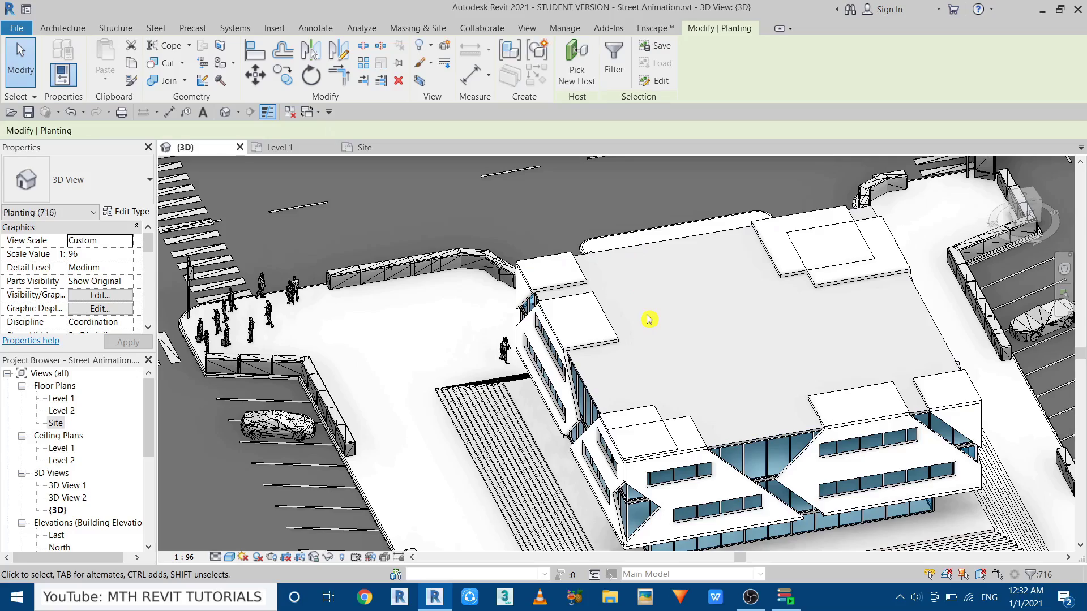
click(576, 66)
scroll(597, 304, up, 5)
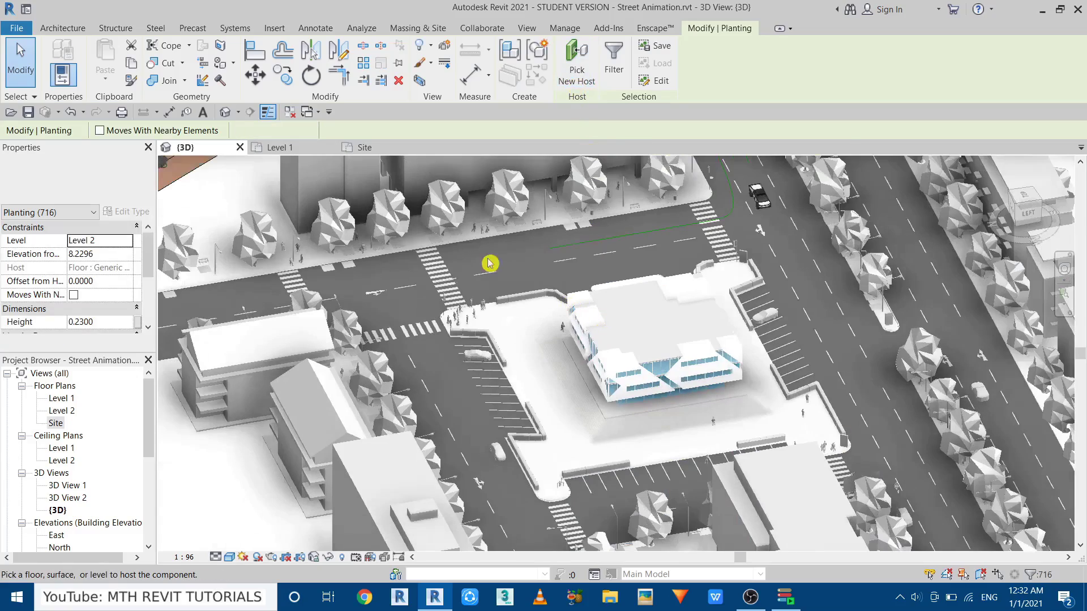
scroll(467, 412, down, 6)
click(468, 412)
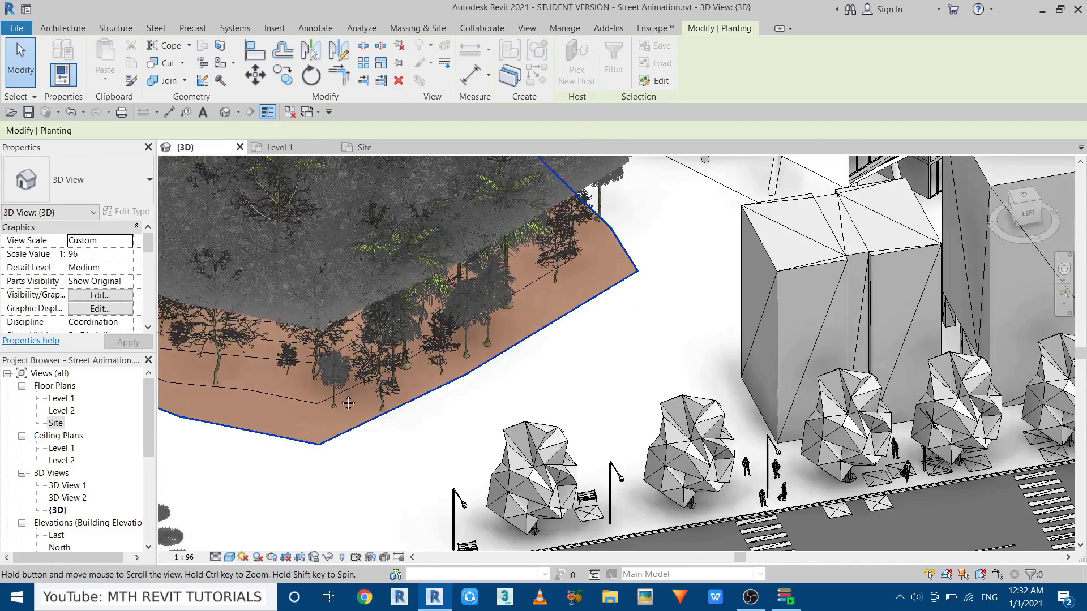
Pick the topography surface as the new host for the selected grass plants, and clear the selection
scroll(829, 450, up, 3)
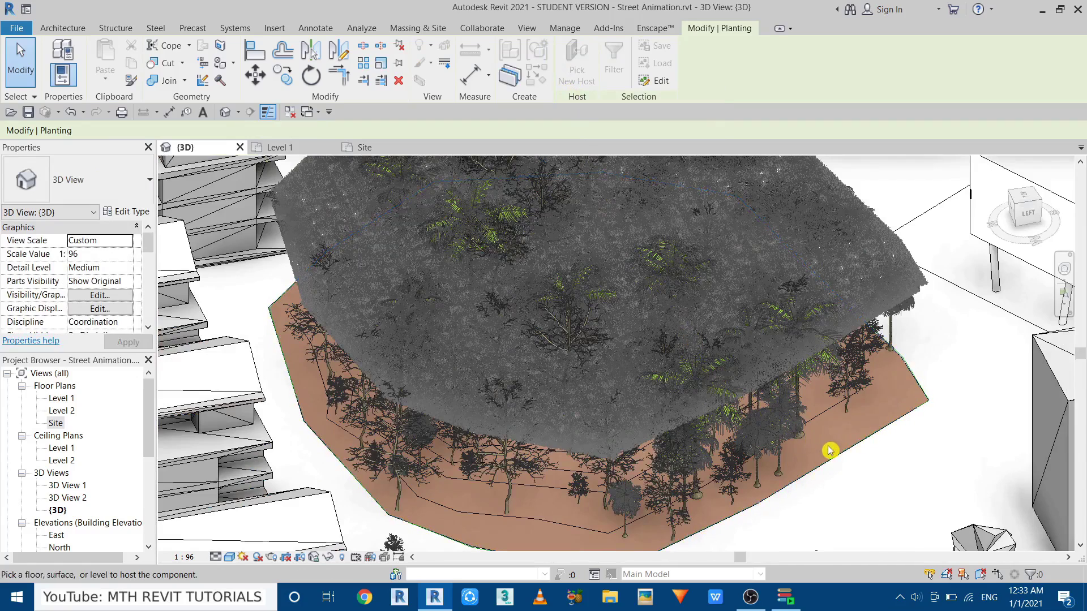
click(808, 471)
scroll(805, 468, up, 4)
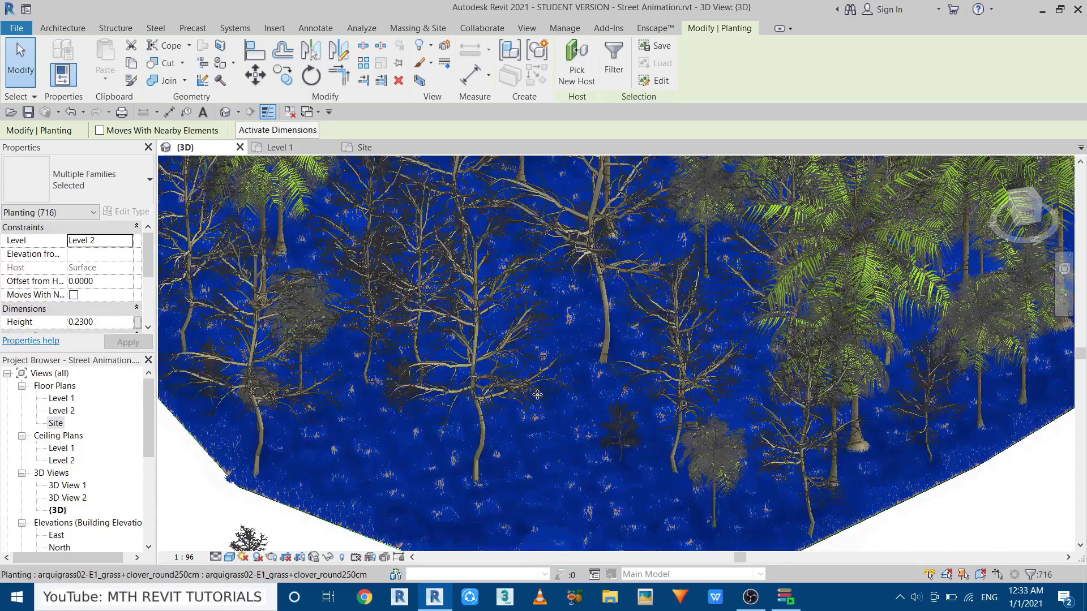
key(Escape)
Set the 3D view's detail level to Fine for a close view of the grass under the trees
scroll(339, 470, up, 5)
middle_drag(359, 461, 466, 261)
scroll(424, 410, up, 3)
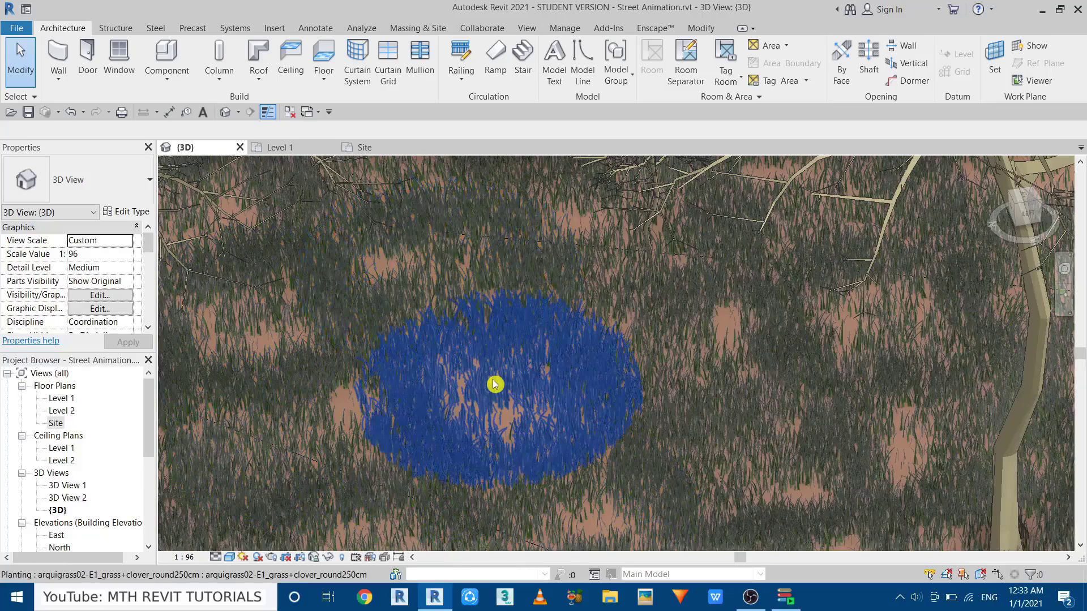
click(216, 557)
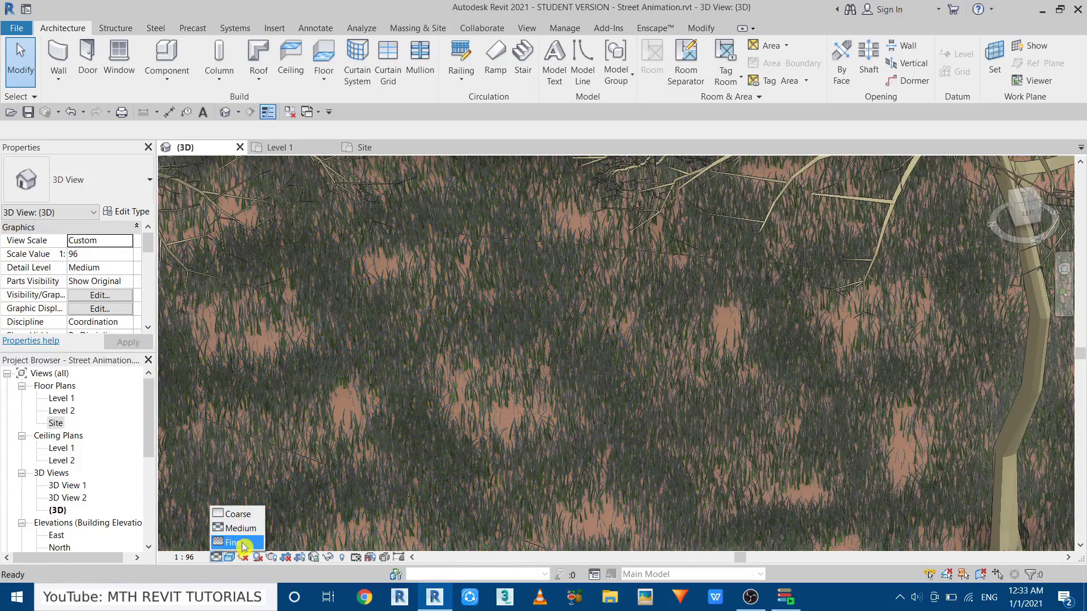
click(244, 543)
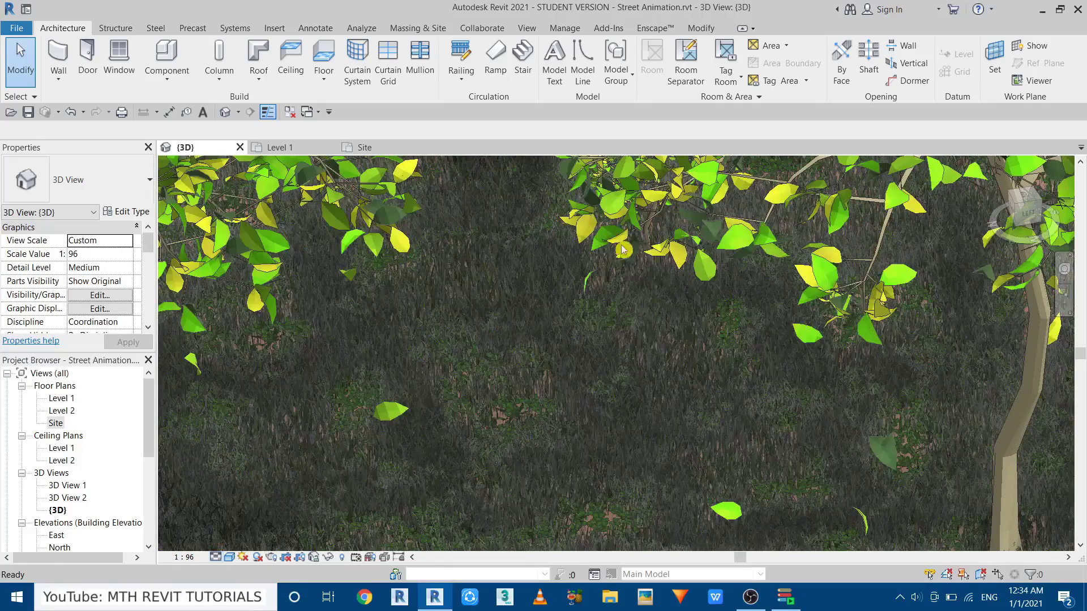
Examine the arquigrass blades and clover on the topography up close in the 3D view
scroll(417, 432, up, 5)
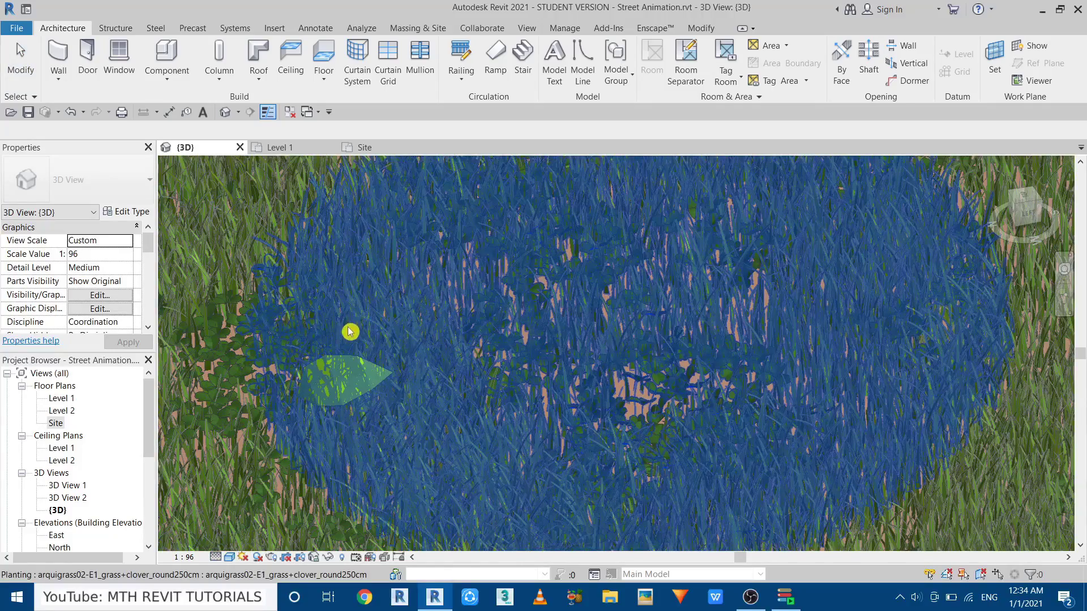
middle_drag(352, 328, 686, 368)
scroll(650, 317, up, 3)
middle_drag(651, 317, 627, 229)
middle_drag(696, 376, 689, 208)
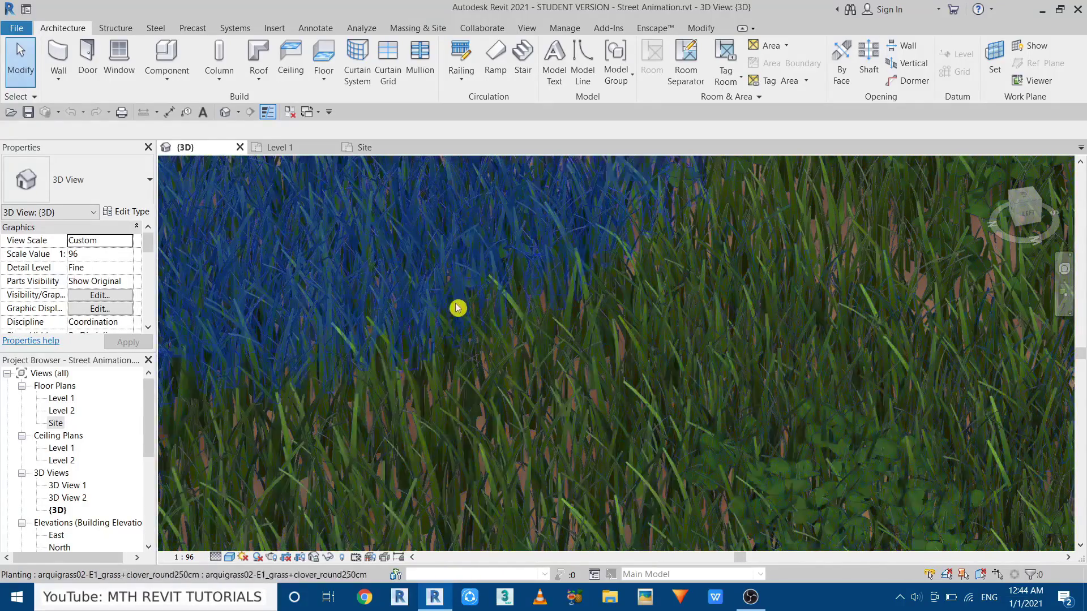
scroll(470, 320, down, 4)
mouse_move(439, 366)
middle_down()
mouse_move(509, 255)
mouse_move(453, 371)
middle_up()
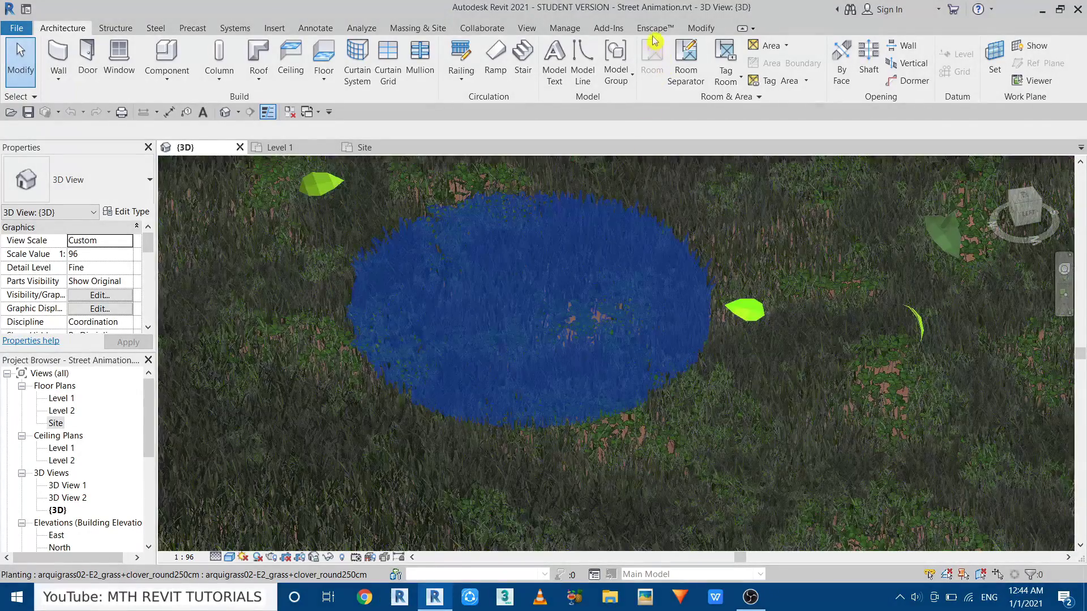
Start Enscape for the 3D view, switch to its render window and maximize it
click(653, 29)
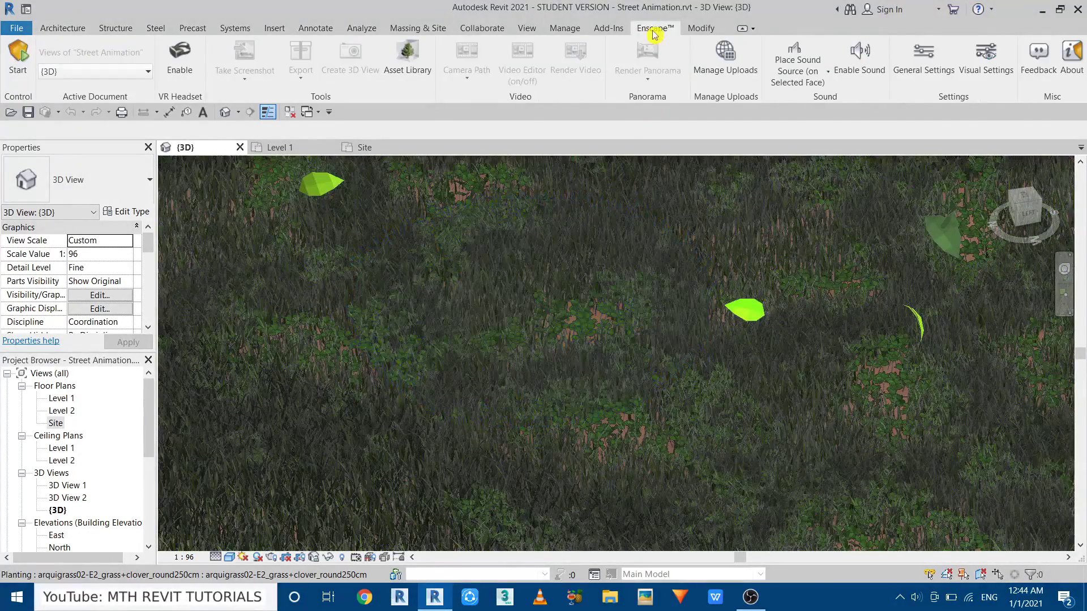
click(17, 56)
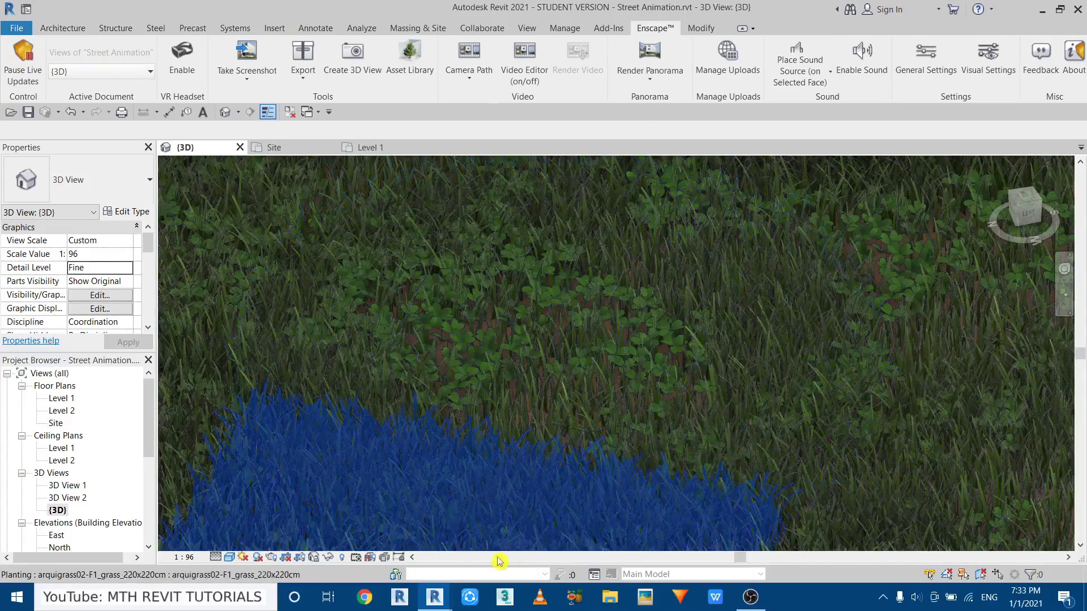
mouse_move(434, 596)
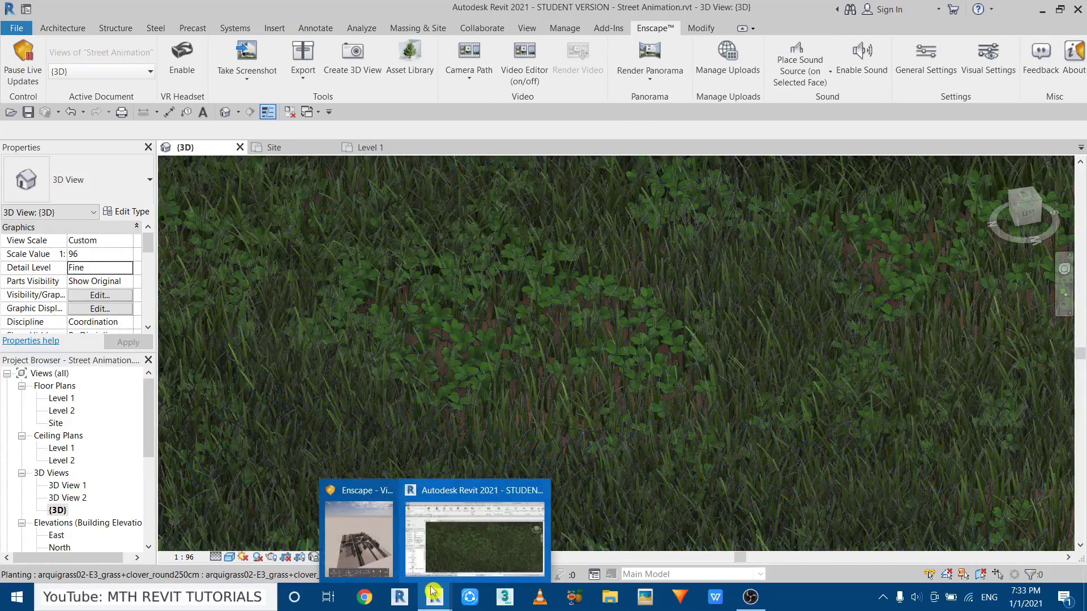
click(359, 535)
click(1033, 14)
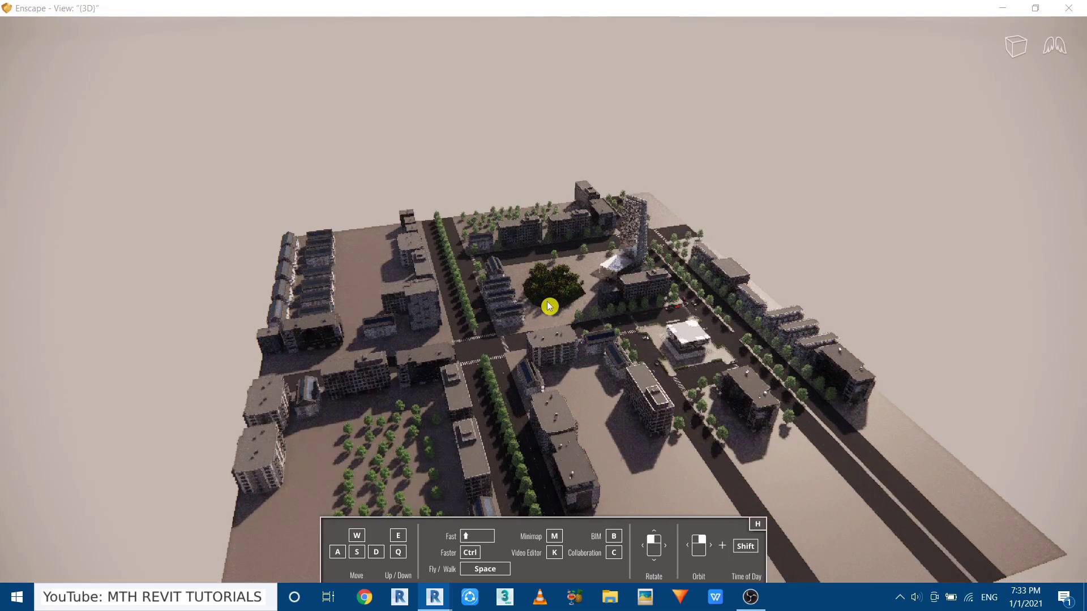
Inspect the rendered grass and trees from ground level in Enscape, and minimize the render window
scroll(549, 306, up, 10)
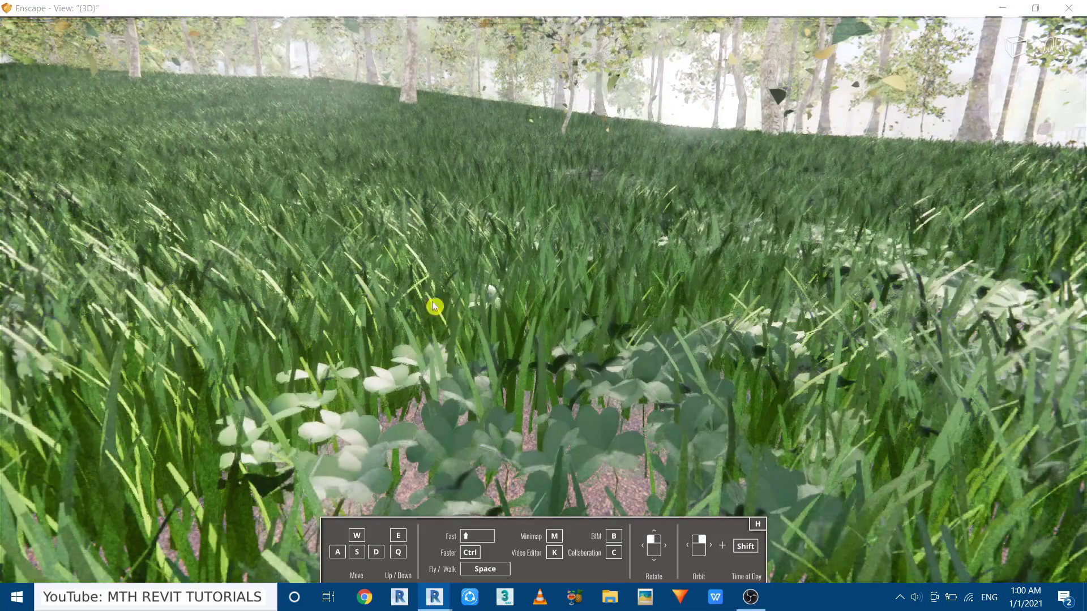
key(w)
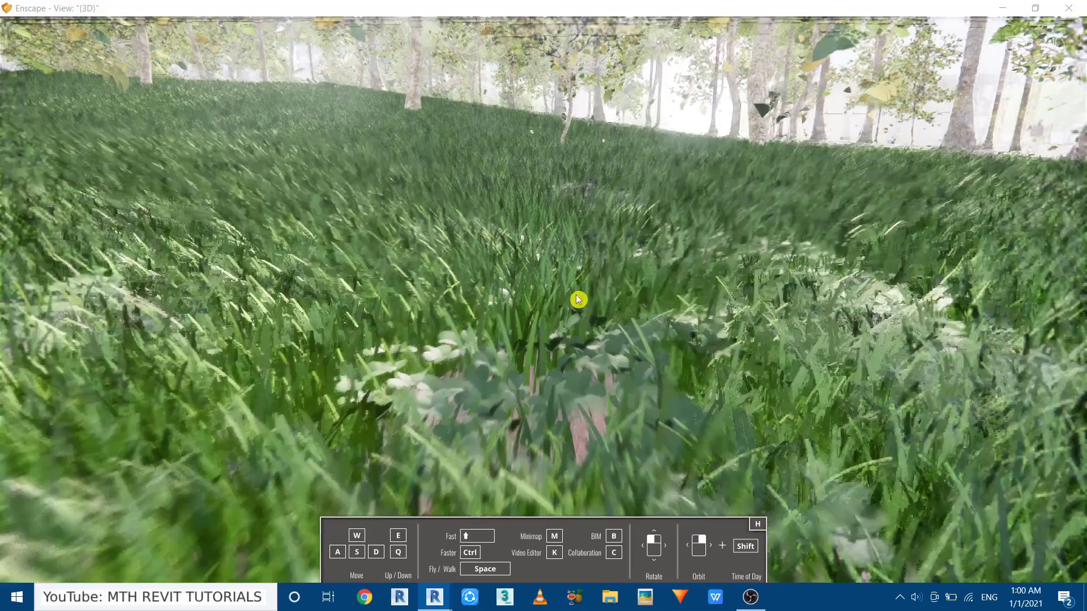
key(s)
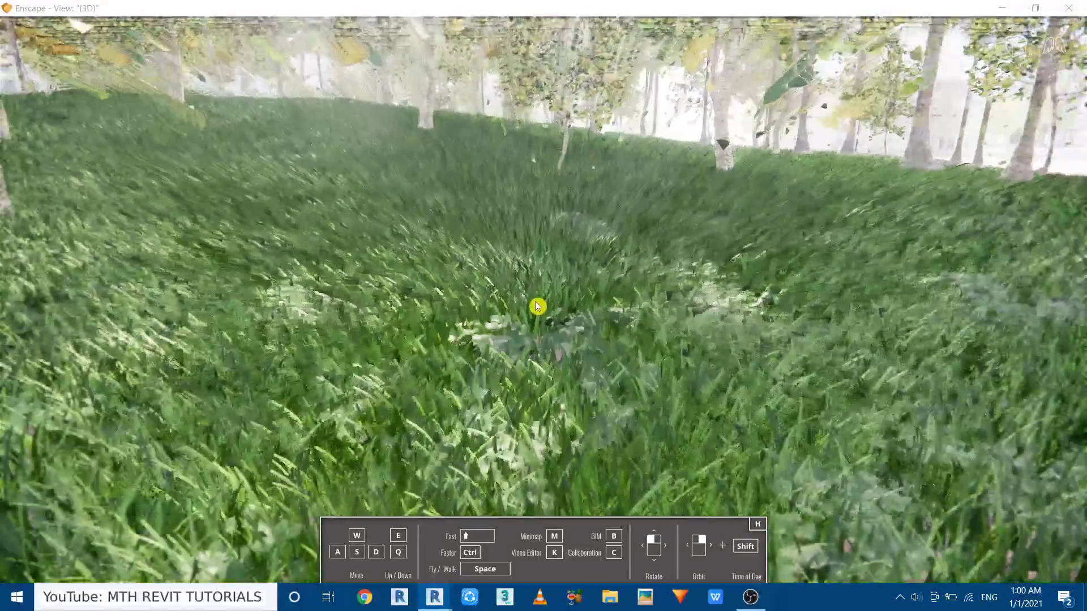
click(998, 10)
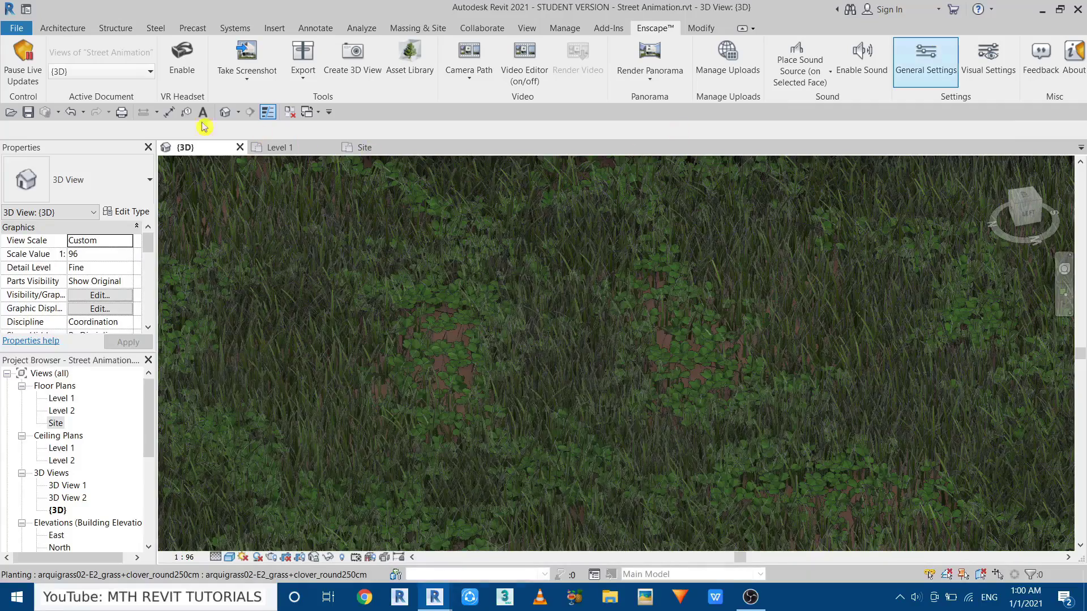
Pause the Enscape live updates and set the 3D view's detail level to Coarse
click(24, 78)
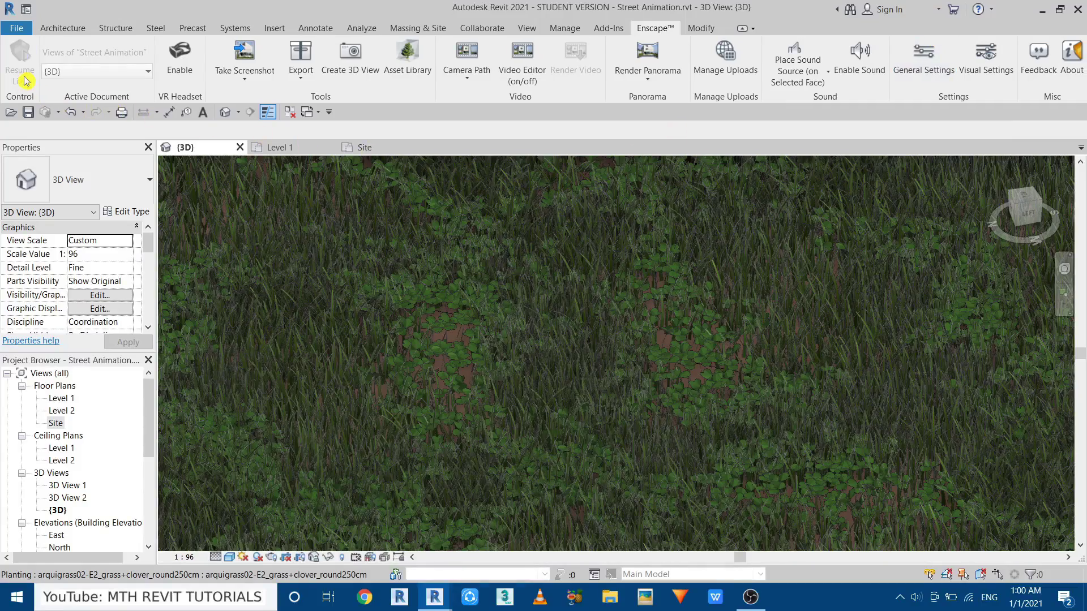
click(219, 562)
click(227, 531)
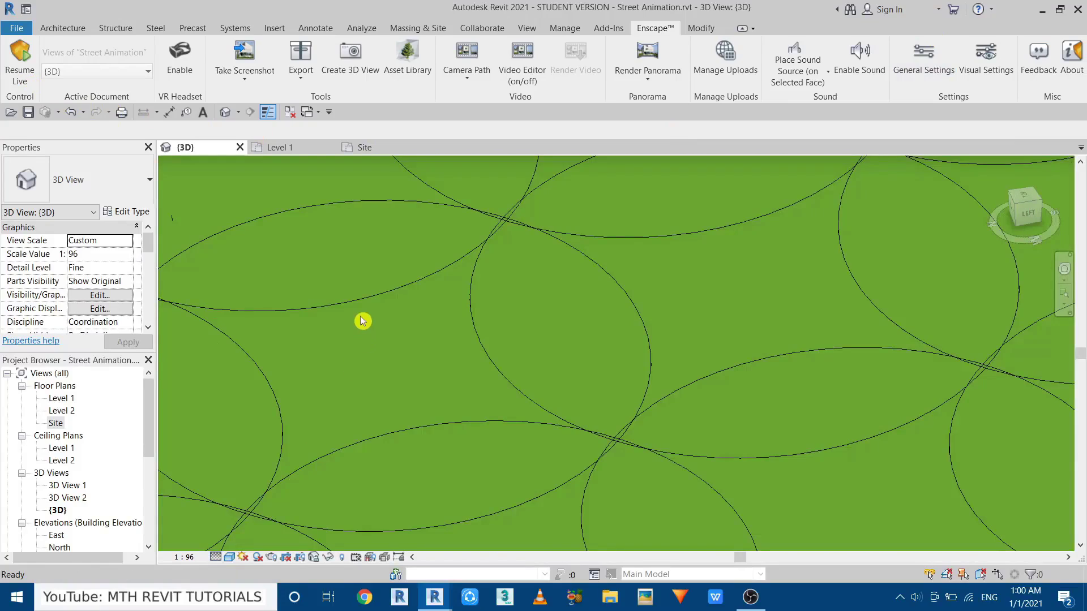
scroll(363, 321, down, 6)
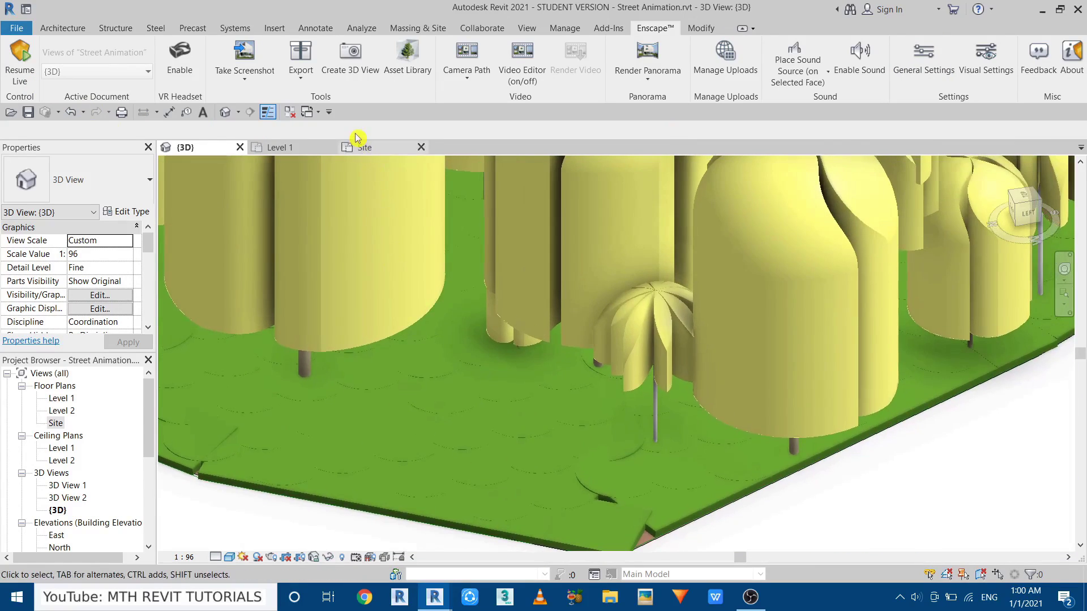
In the Site floor plan, load the arquifigure01_standing.rfa family from the Arquitree library's Human Figure folder
click(359, 149)
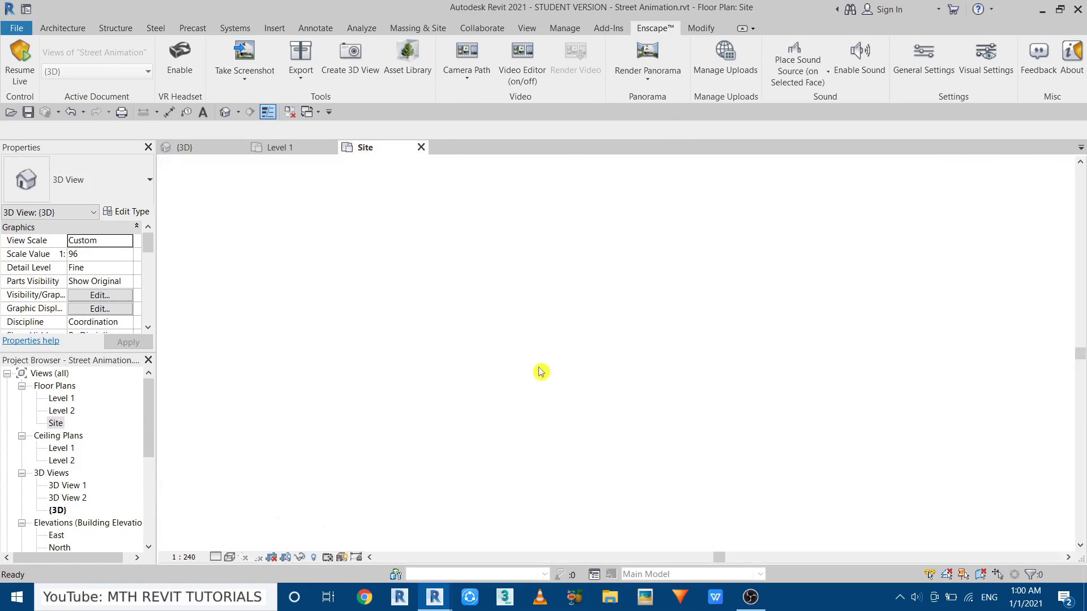
scroll(443, 281, up, 2)
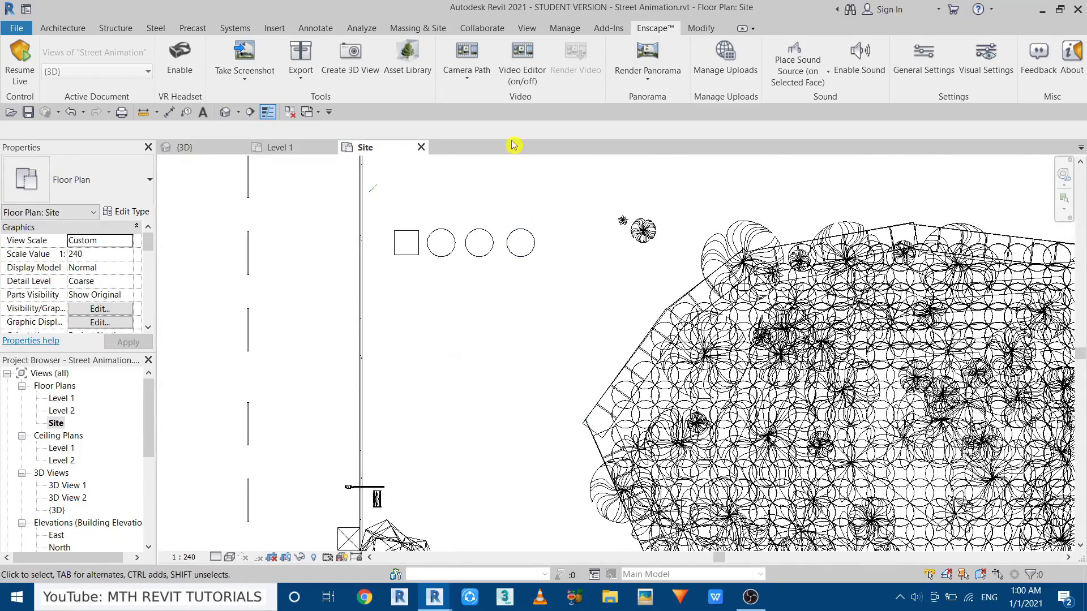
click(63, 29)
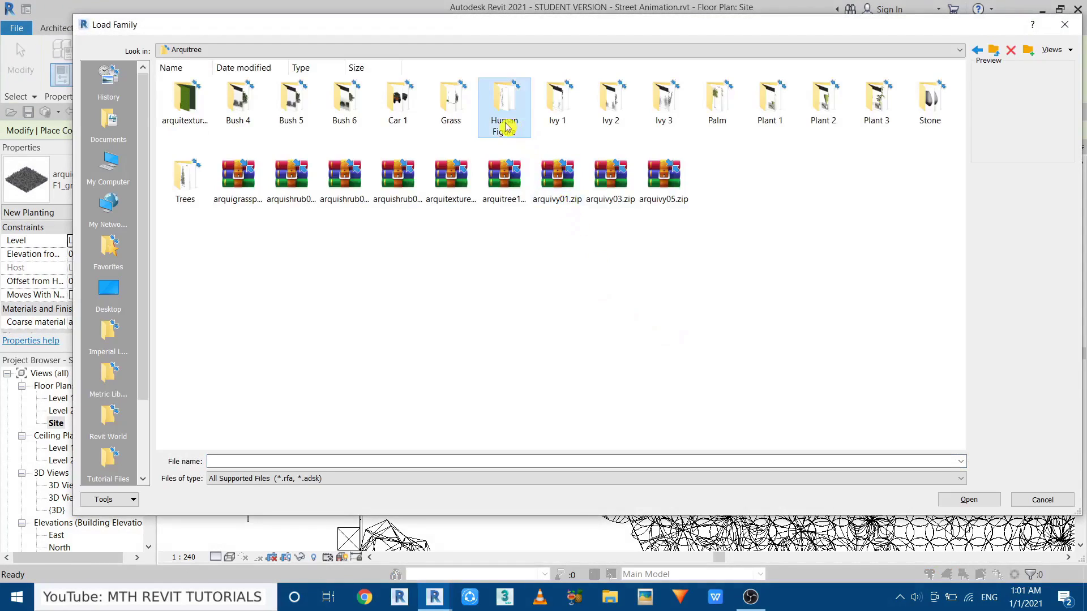
double_click(505, 126)
right_click(325, 211)
mouse_move(354, 224)
click(516, 155)
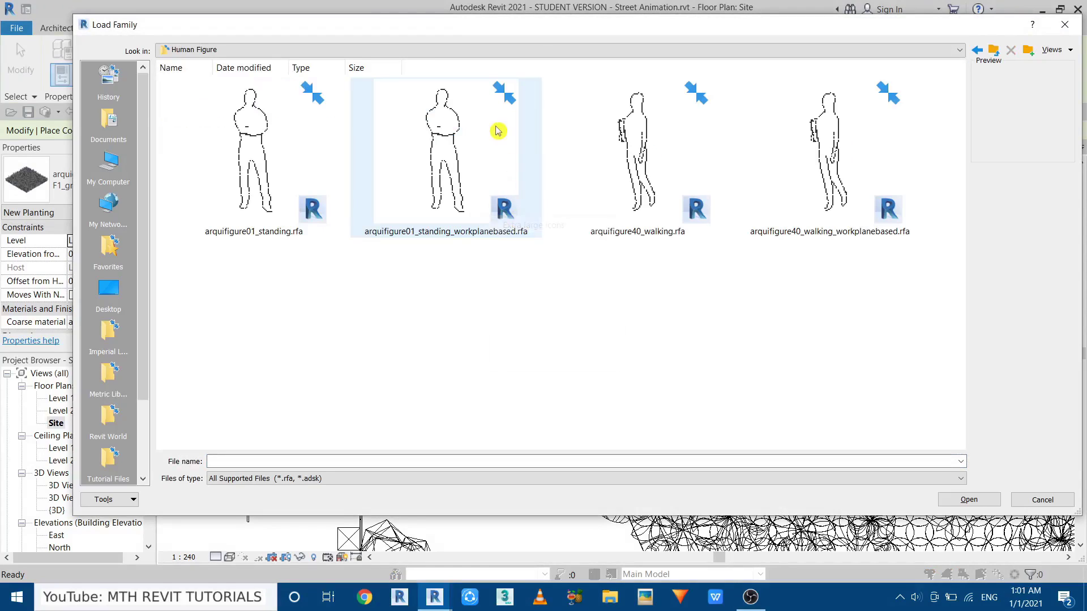
click(276, 183)
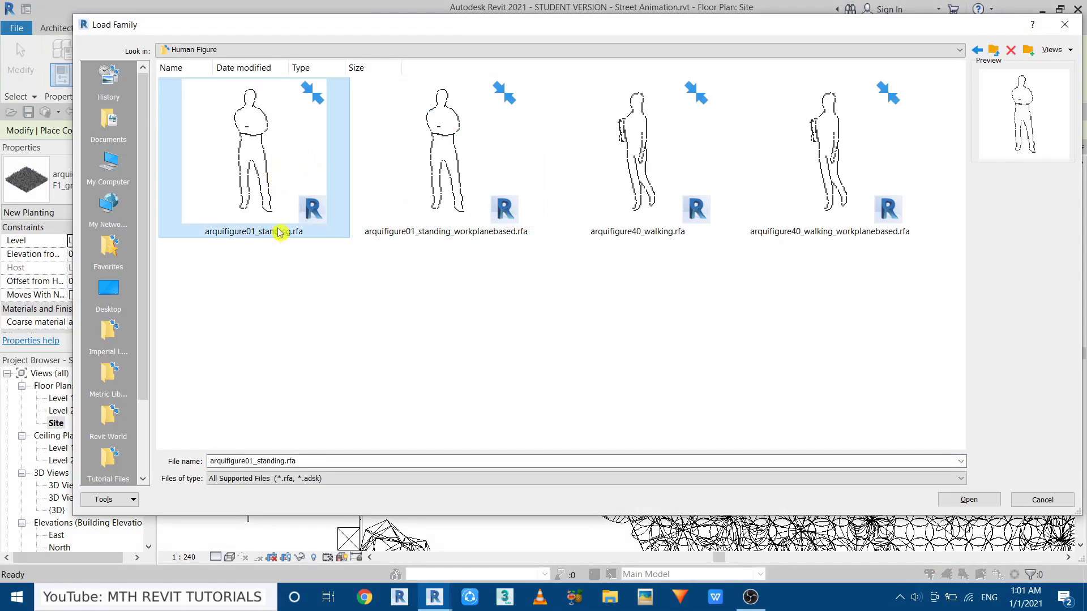
click(968, 499)
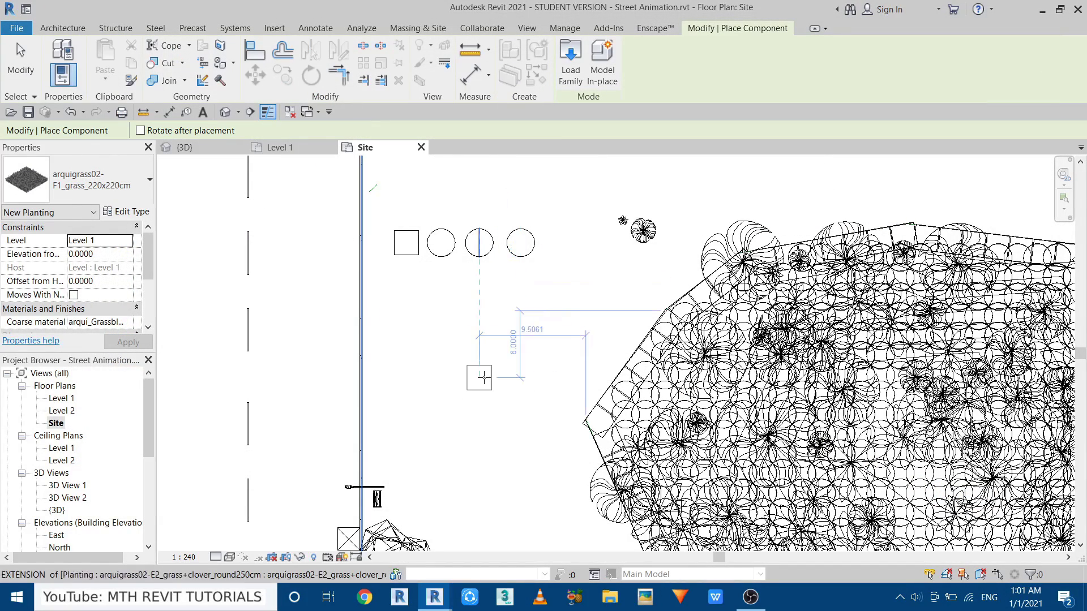
Place one arquifigure01_standing figure on Level 1 in the Site plan, about 9.0 horizontally from the grass area's nearest corner
click(72, 212)
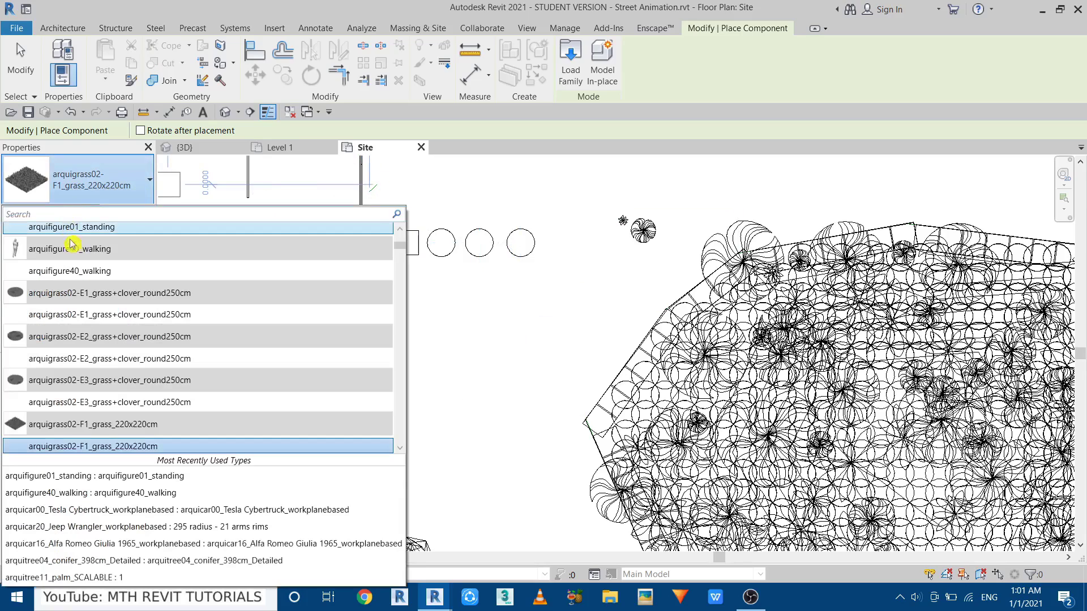
scroll(72, 277, up, 1)
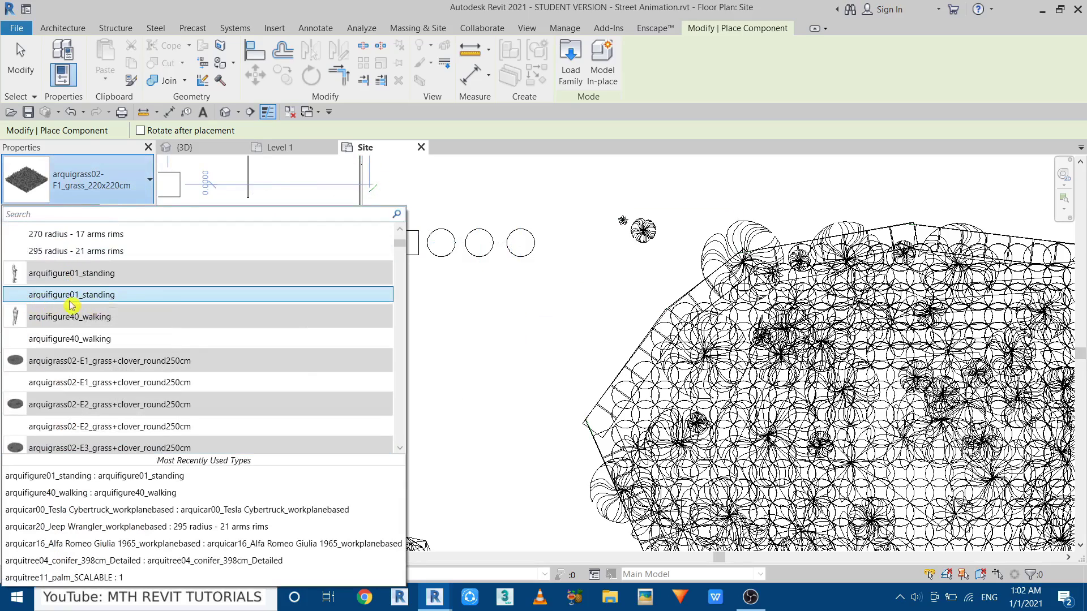
click(102, 300)
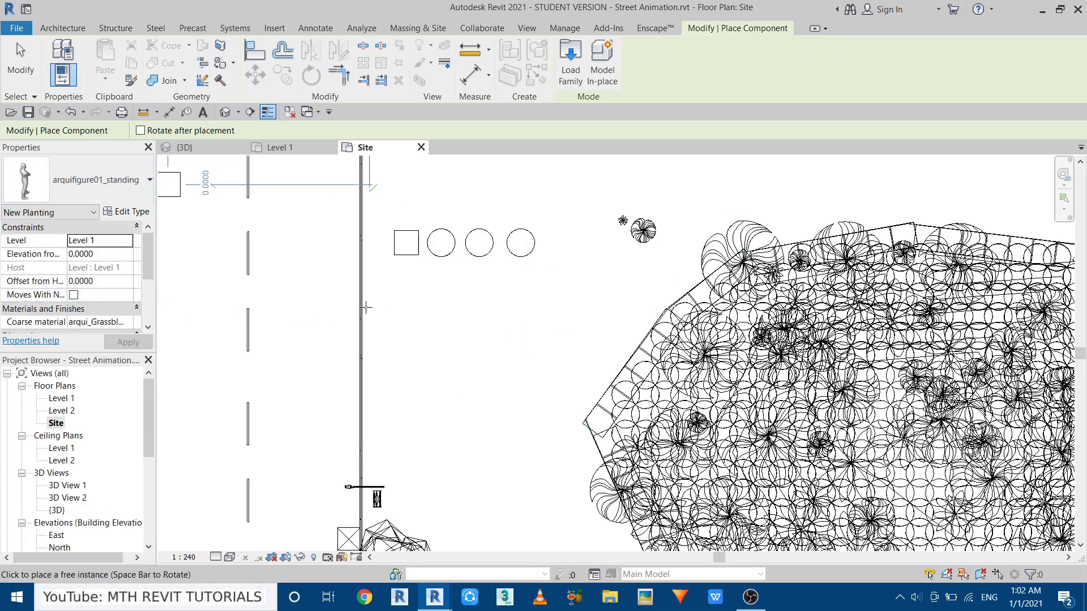
scroll(484, 367, up, 1)
scroll(484, 367, up, 2)
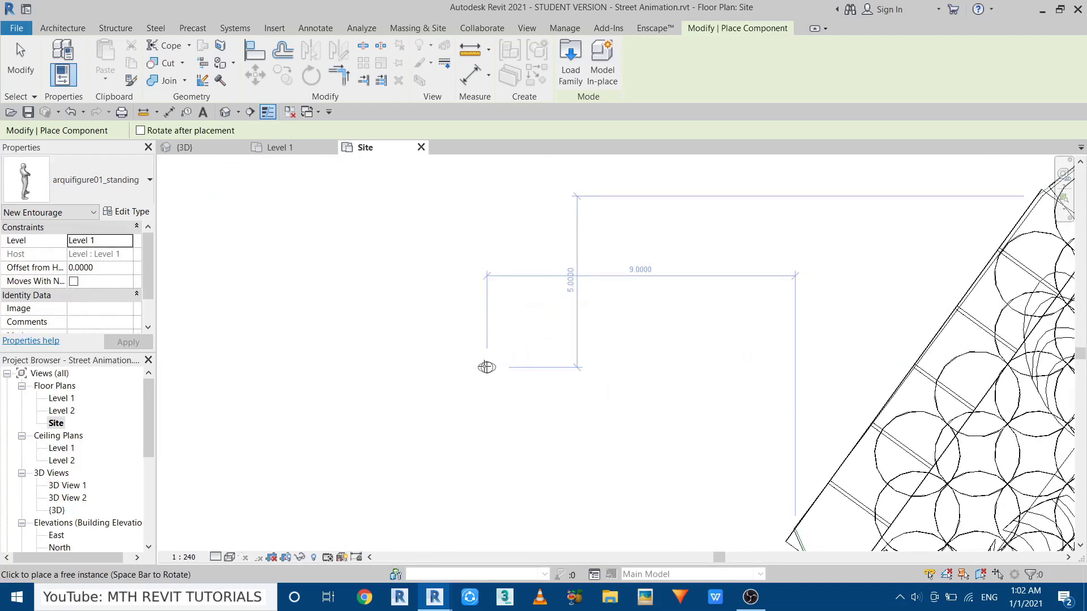
click(484, 367)
key(Escape)
key(Escape)
Set the Site plan's detail level to Medium and its visual style to Hidden Line
scroll(392, 392, up, 2)
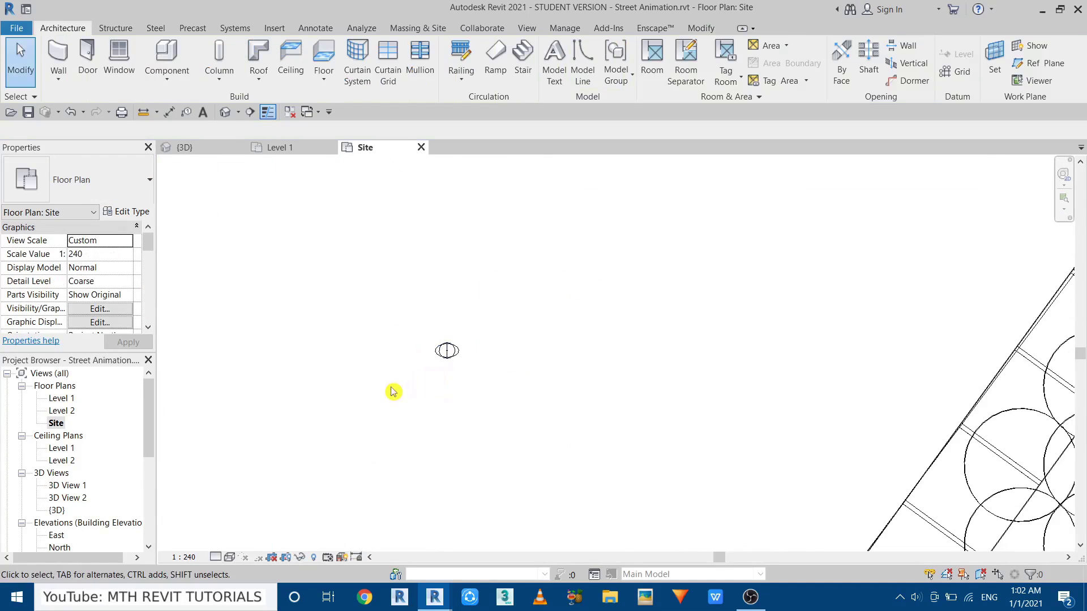
click(214, 558)
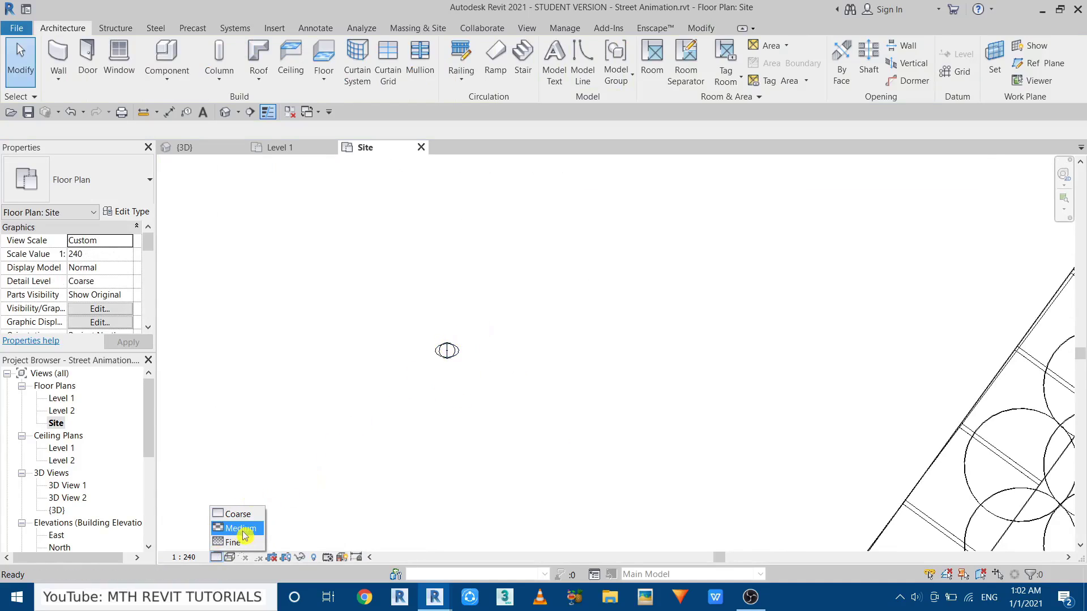
click(241, 528)
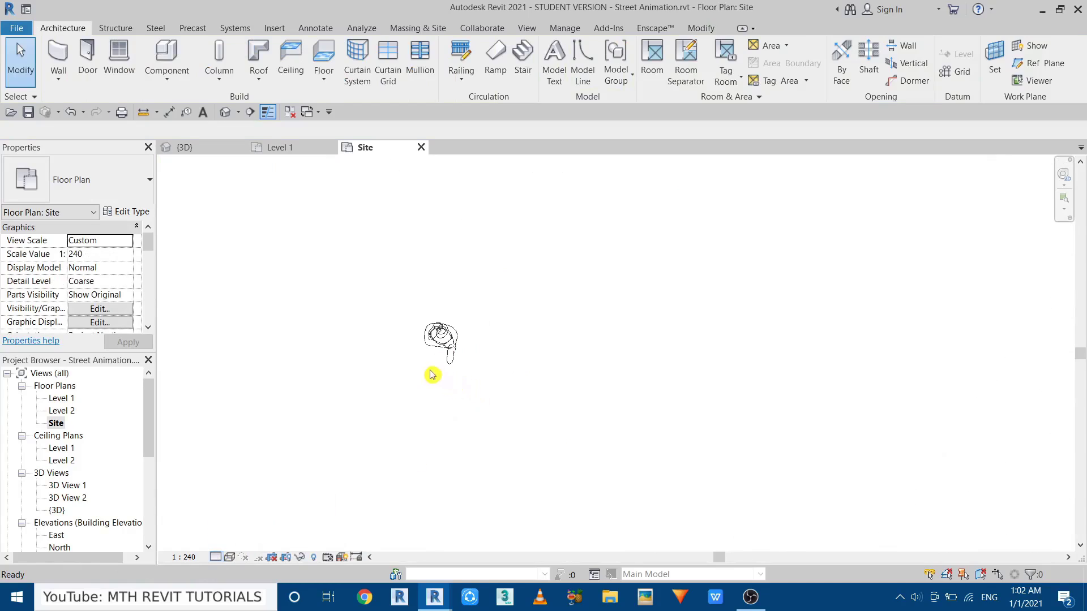
scroll(433, 329, up, 2)
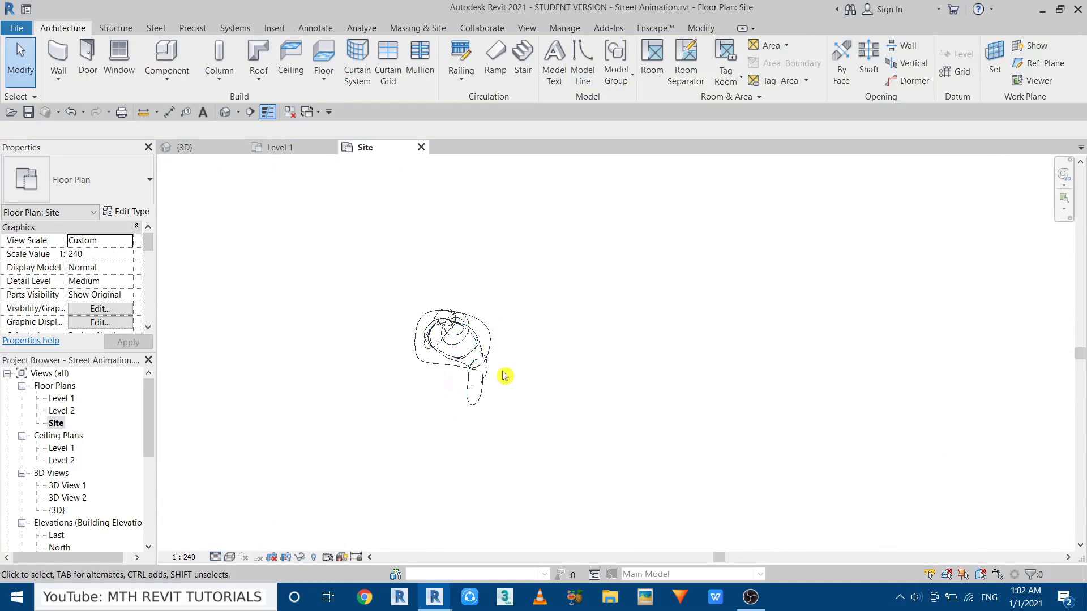
click(229, 557)
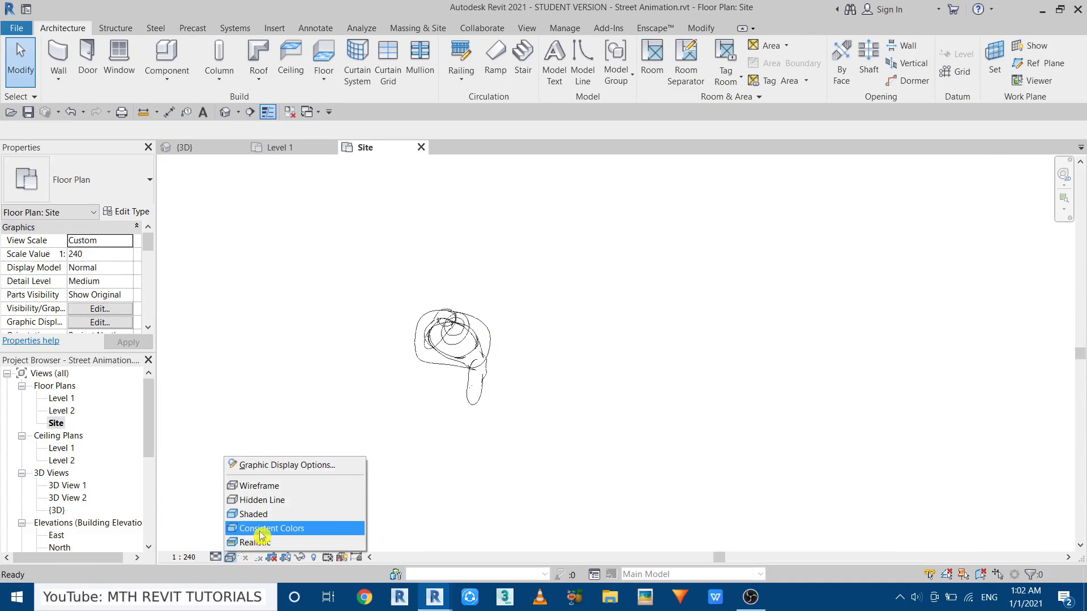
click(294, 500)
scroll(426, 321, down, 3)
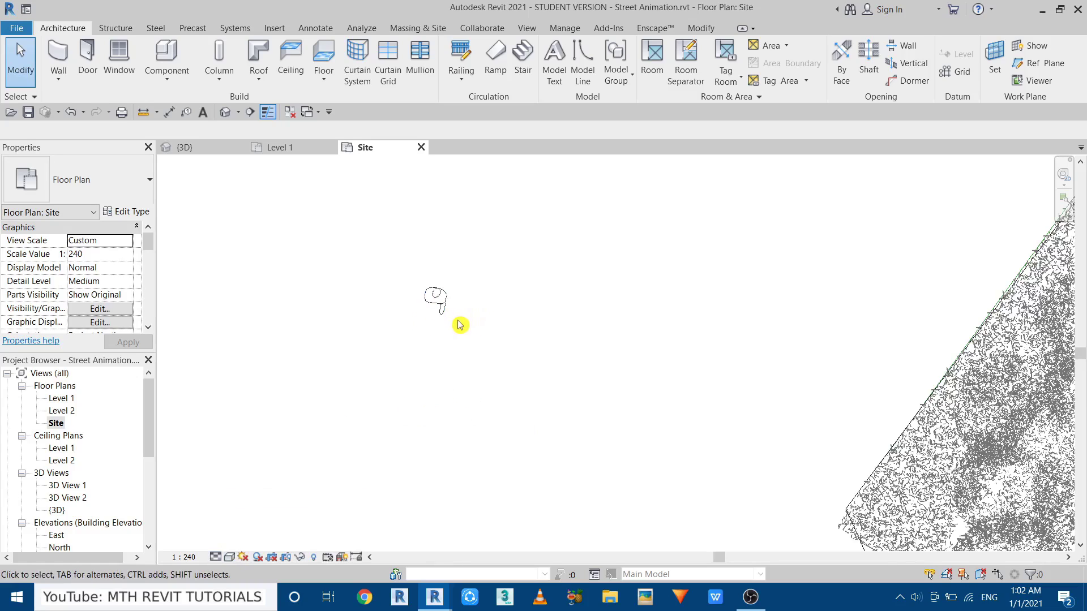
Resume the Enscape live updates, check the arquifigure in the render, and pause the live updates
click(654, 28)
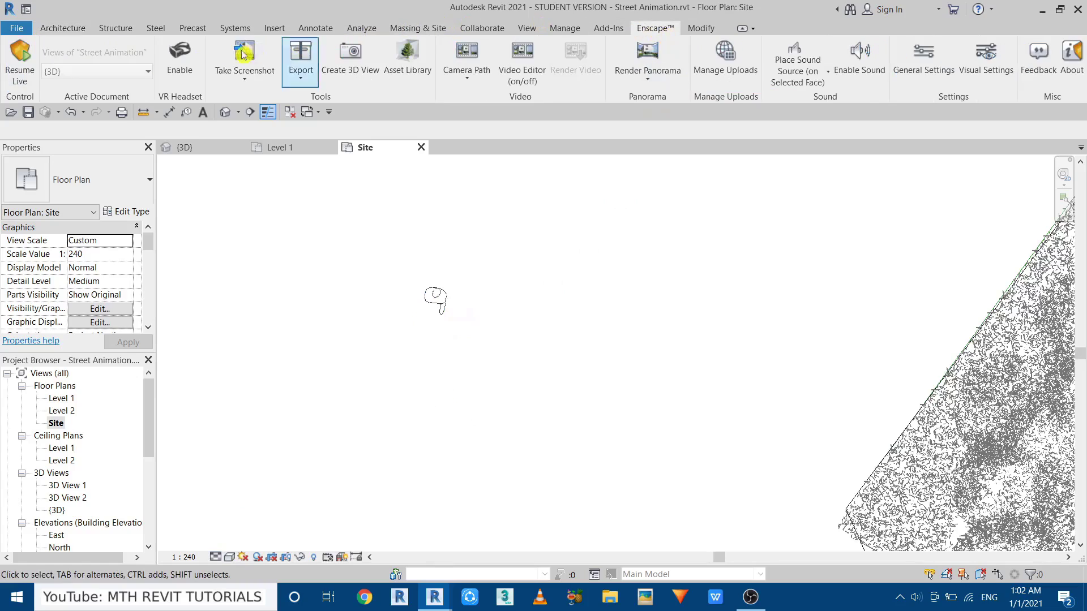
click(20, 69)
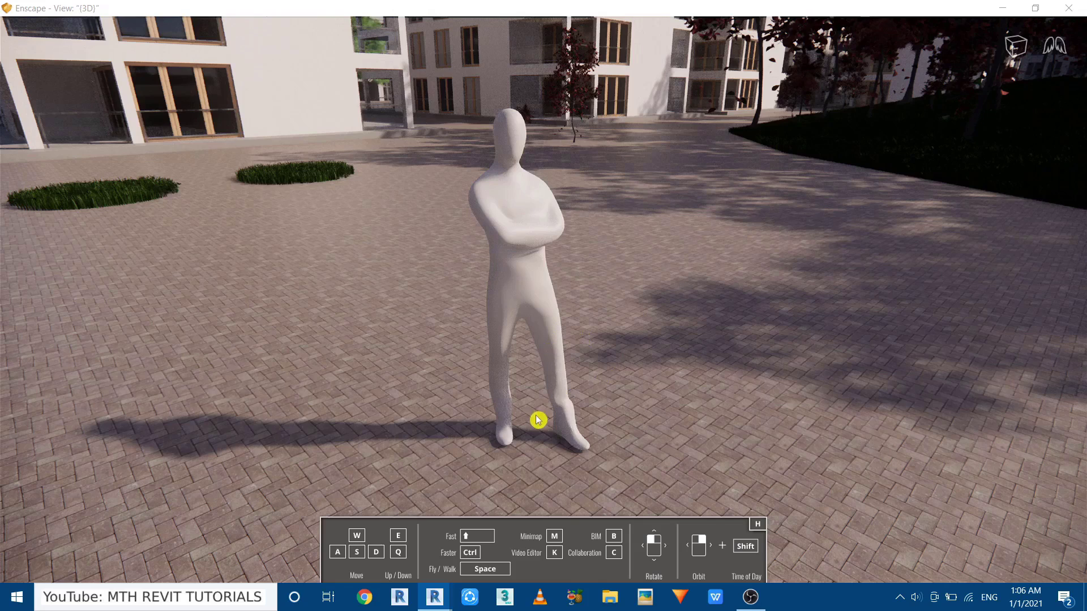
click(1007, 11)
click(23, 70)
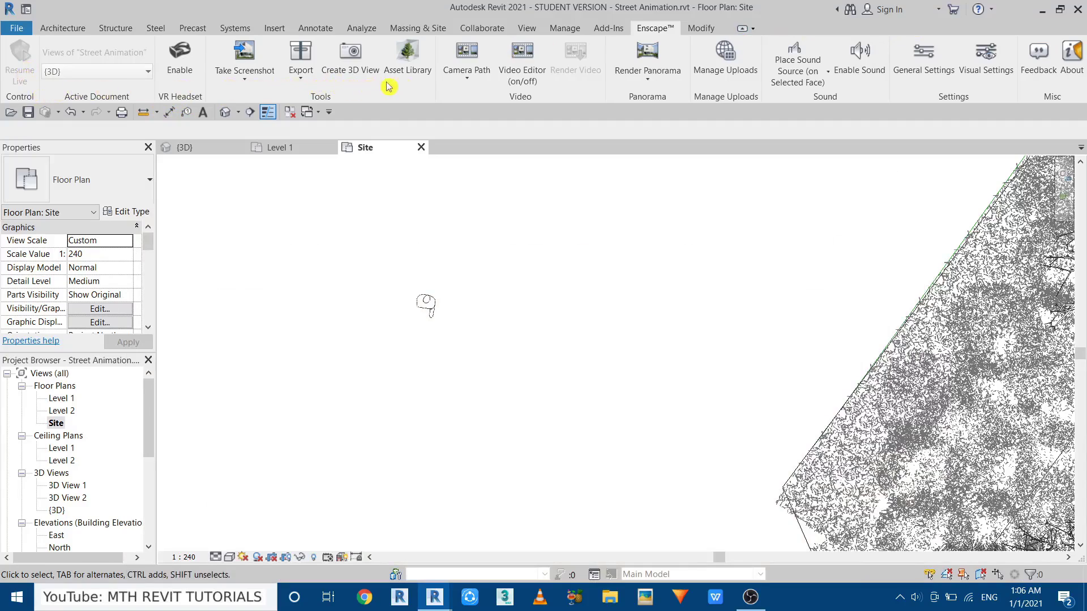
Place one "Aadesh, Standing" person from the Enscape Asset Library on Level 1 in the Site plan, beside the arquifigure
click(410, 62)
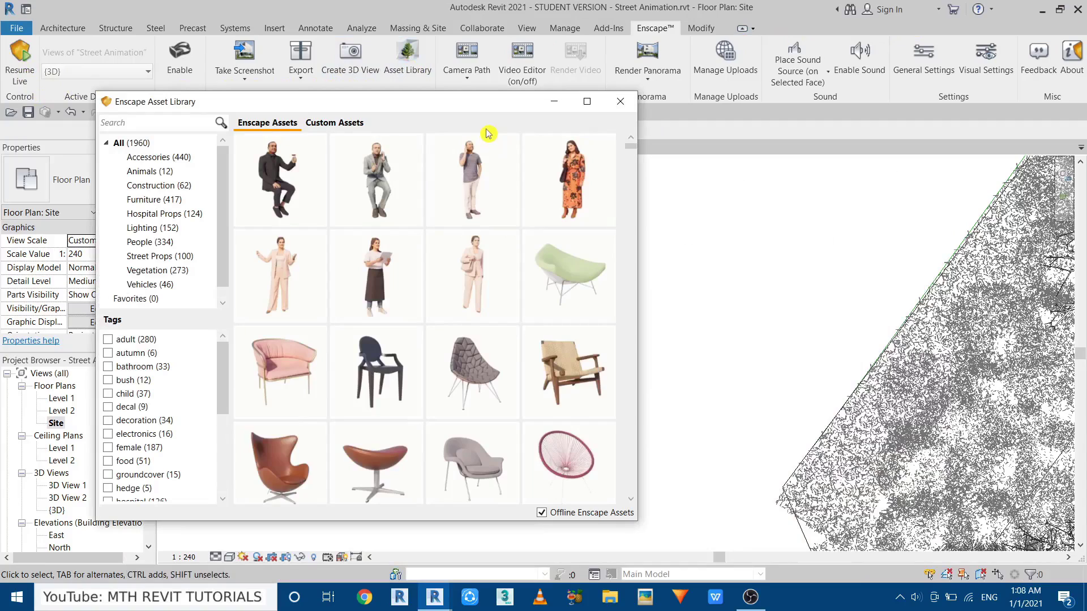
mouse_move(471, 157)
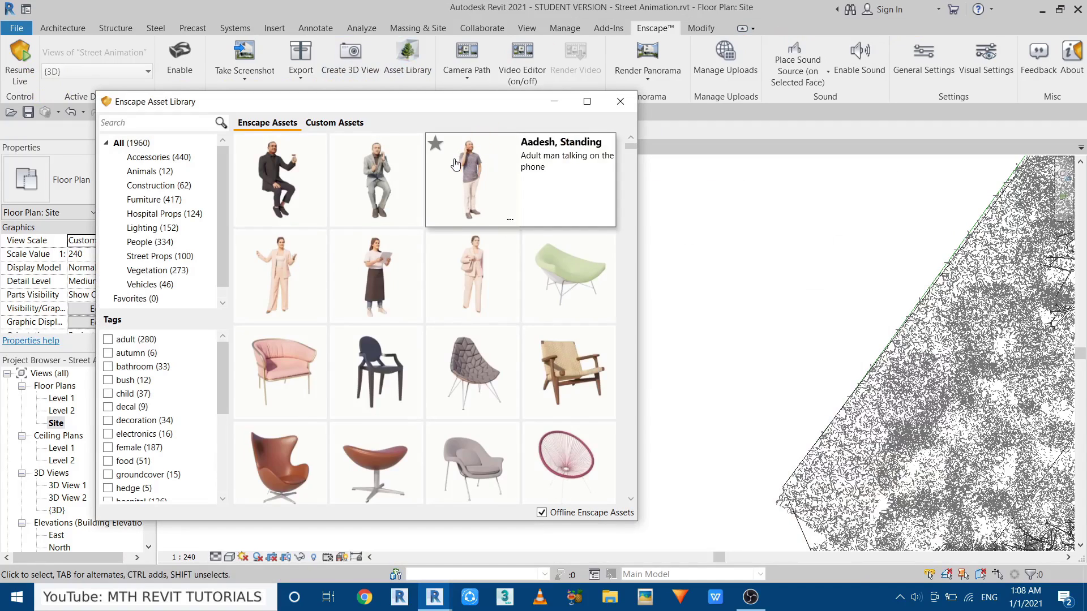
drag(485, 109, 901, 111)
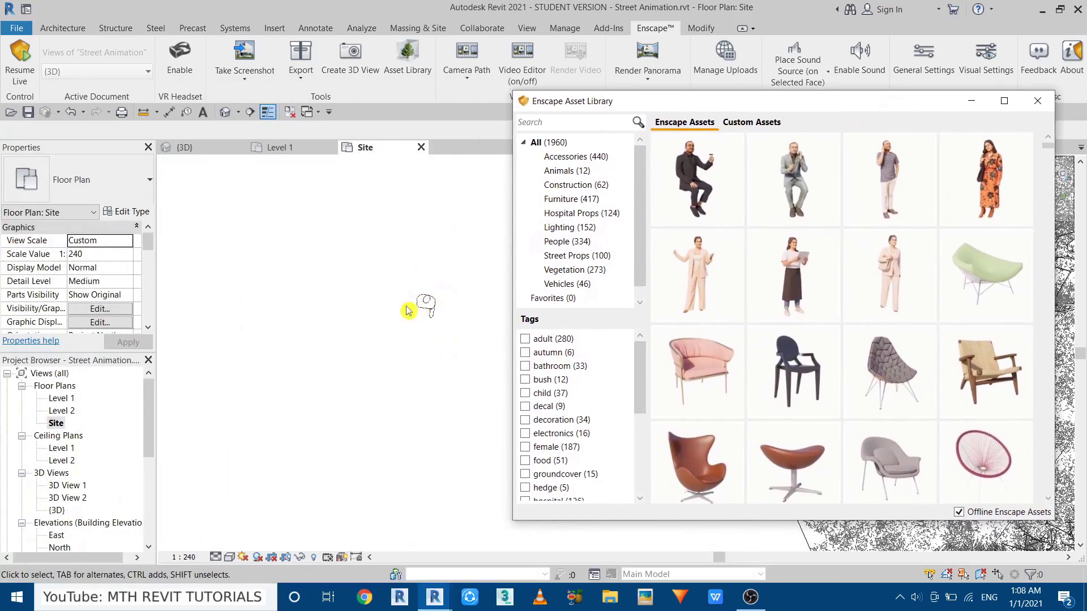
scroll(434, 311, up, 3)
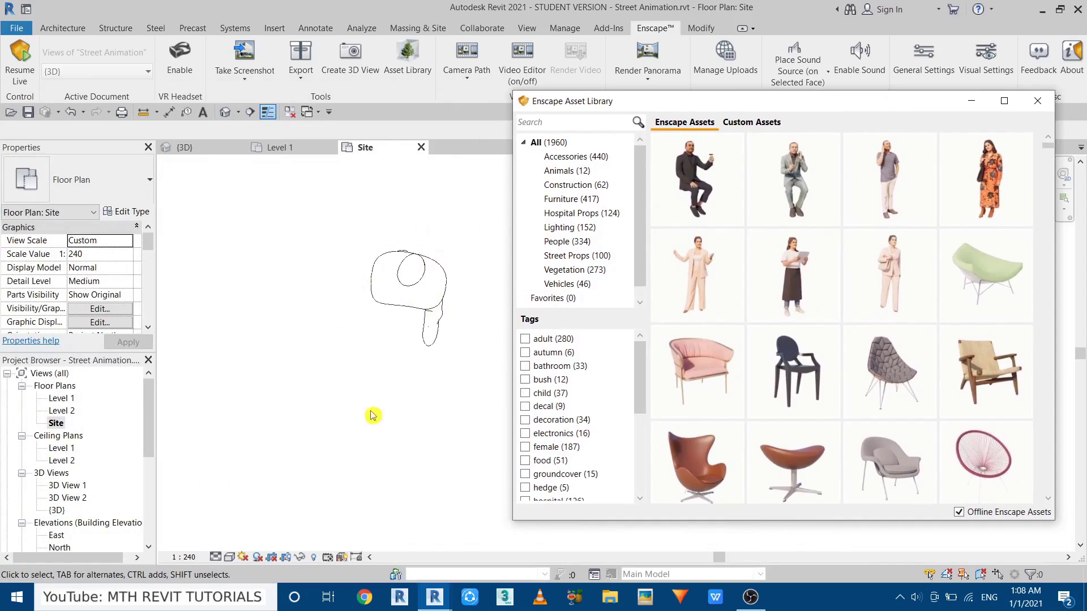
click(886, 175)
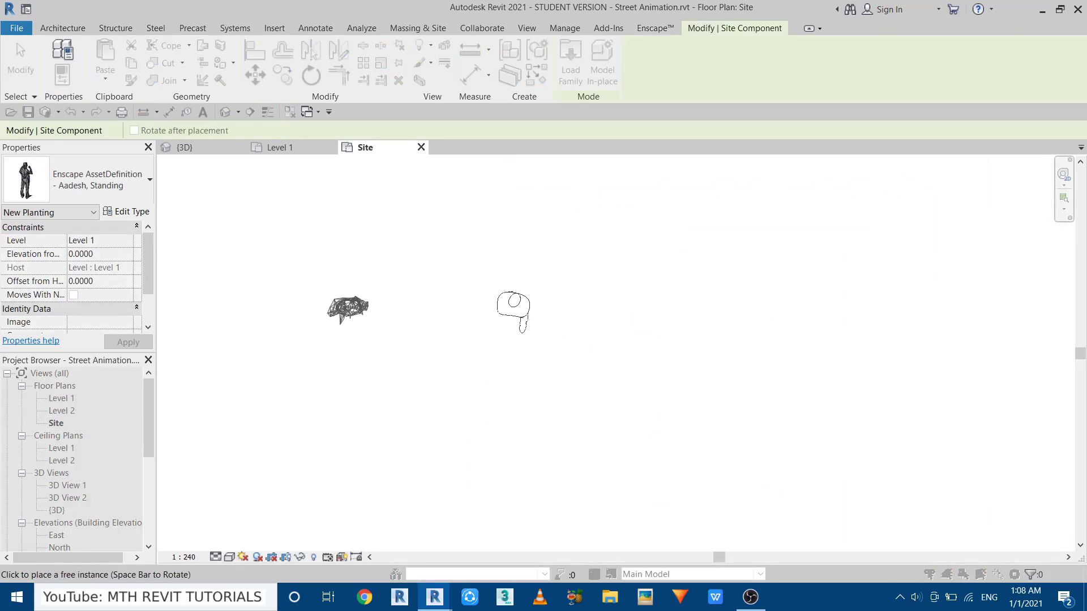
right_click(406, 251)
click(431, 257)
right_click(414, 258)
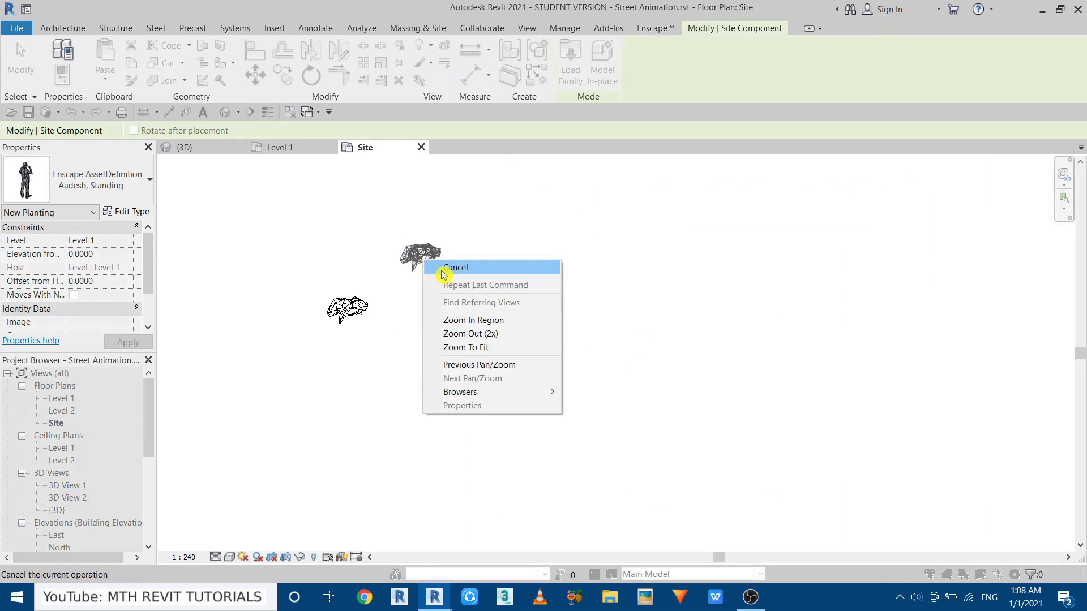
click(435, 266)
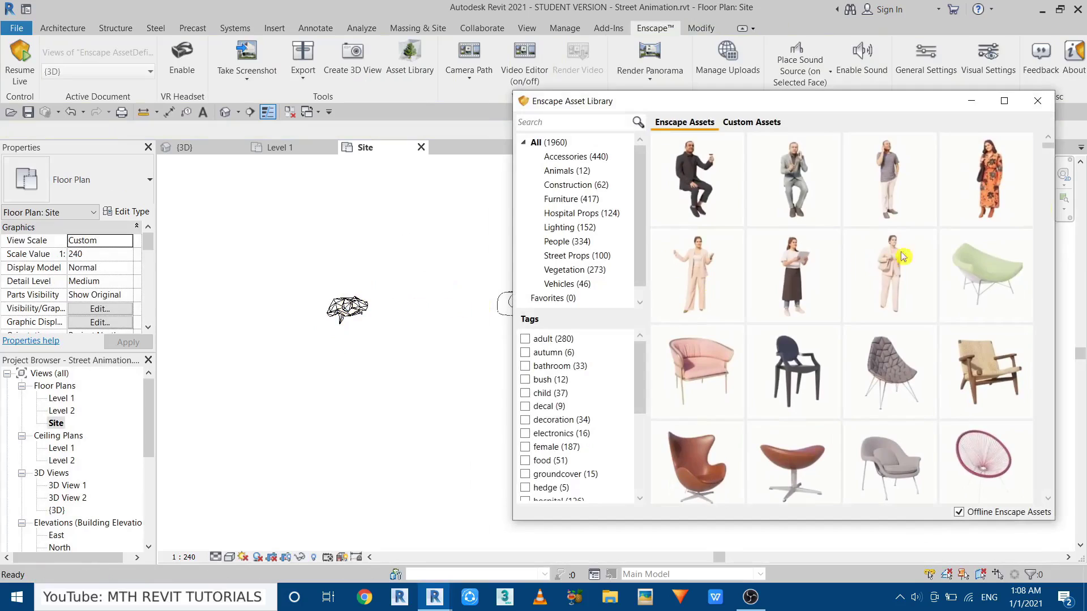
click(1043, 107)
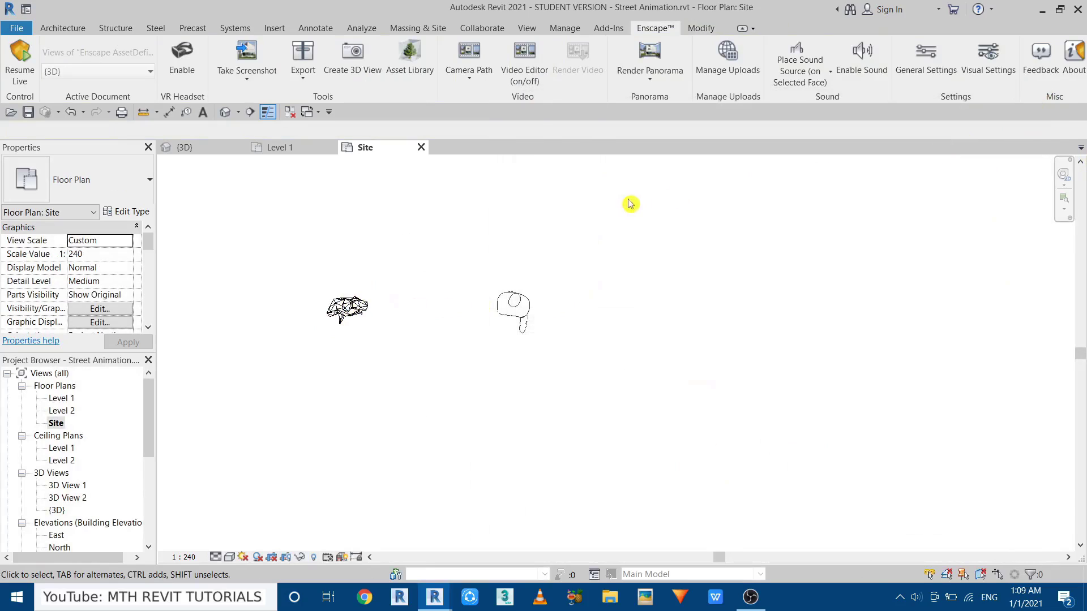
Copy the EnscapeAssetId from the type properties of the "Aadesh, Standing" asset and delete the asset from the Site plan
click(349, 308)
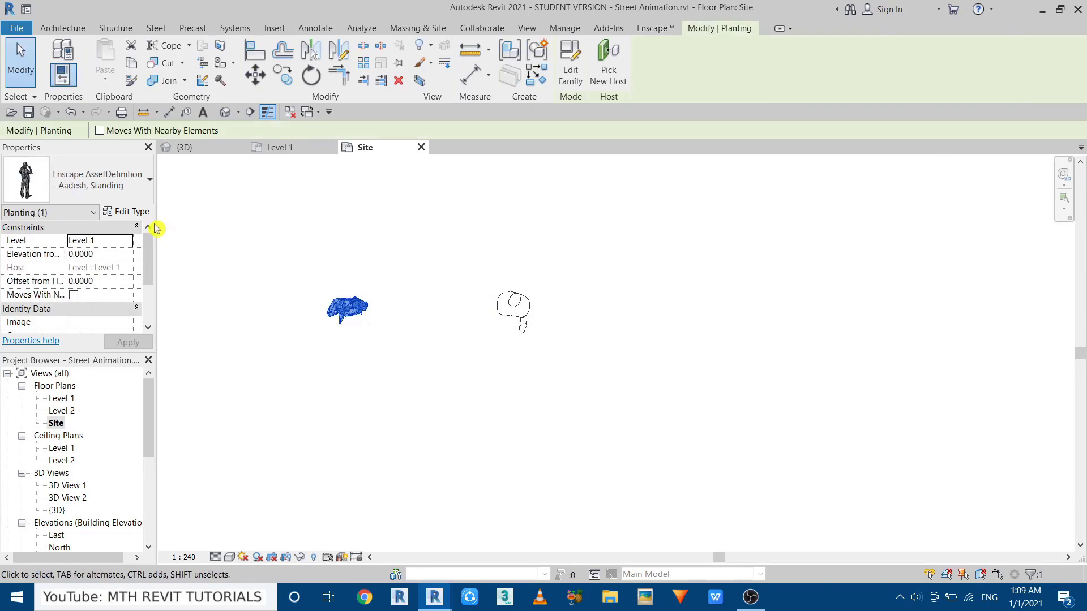
click(137, 213)
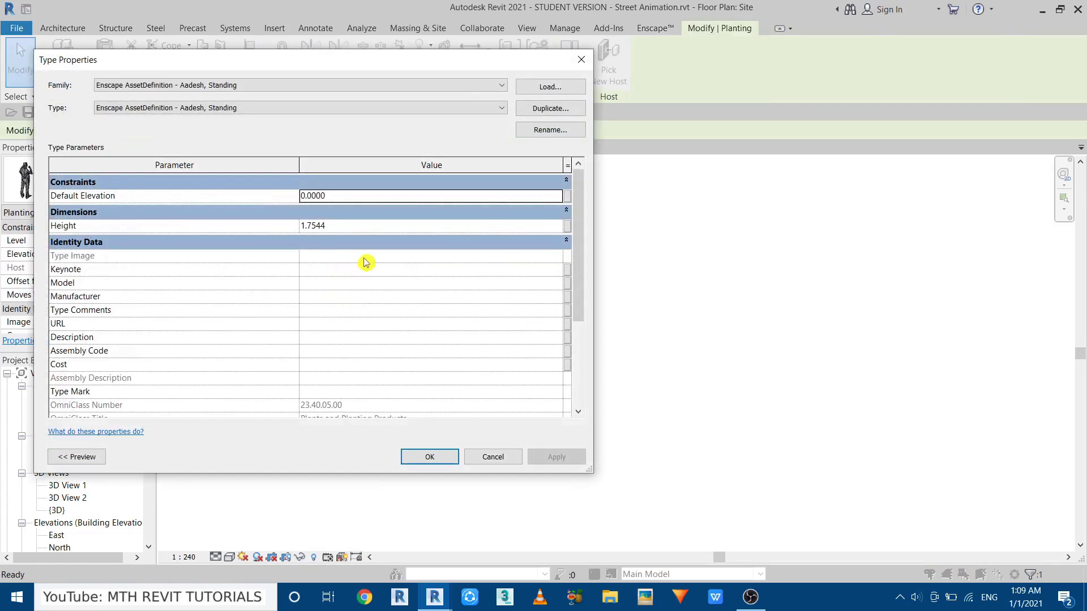
scroll(526, 279, down, 3)
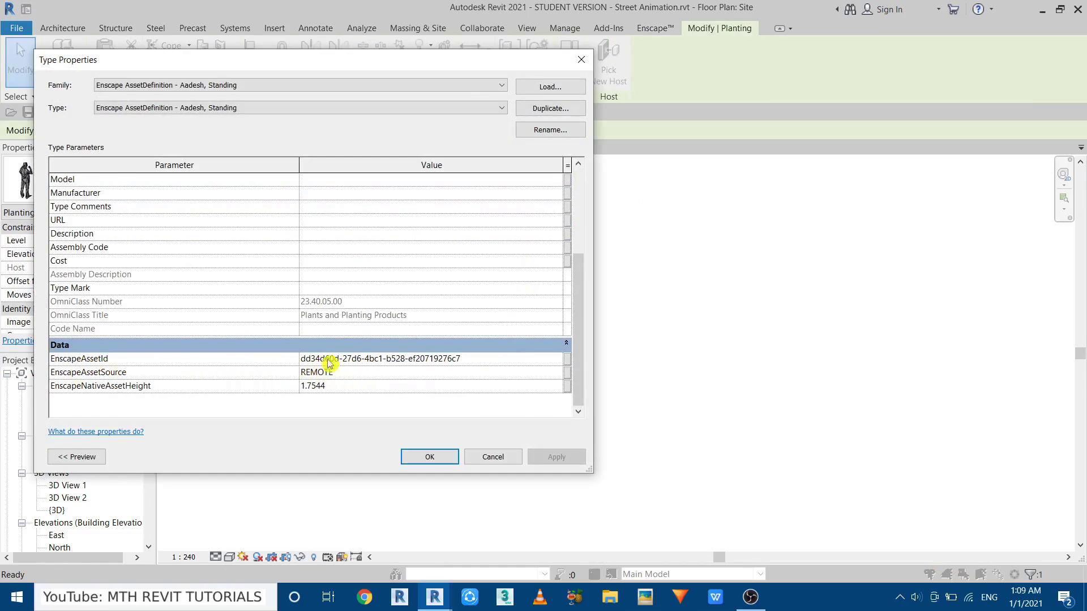
click(477, 358)
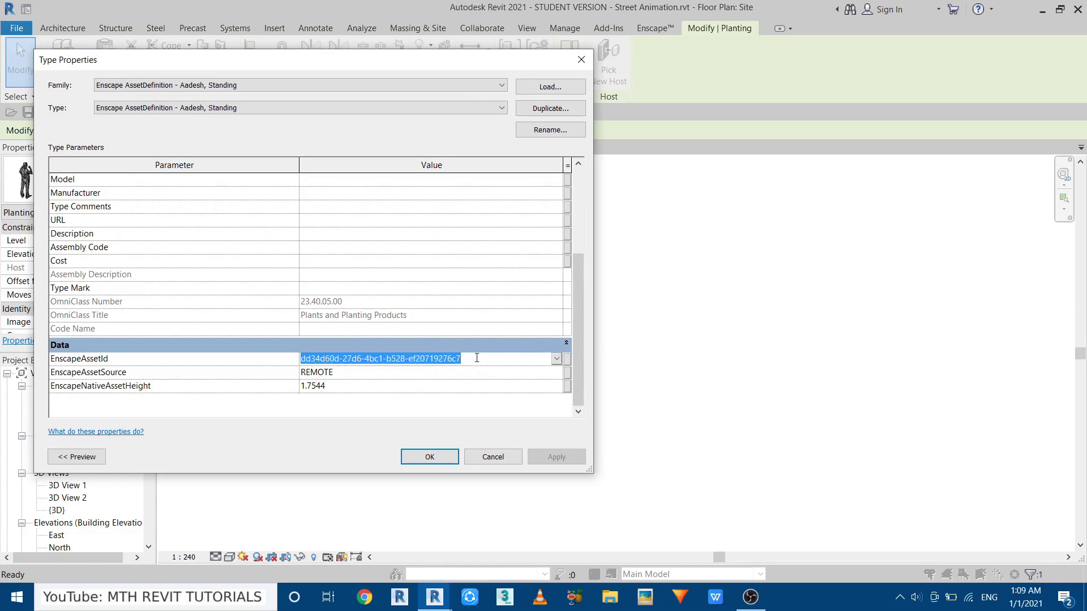
click(582, 60)
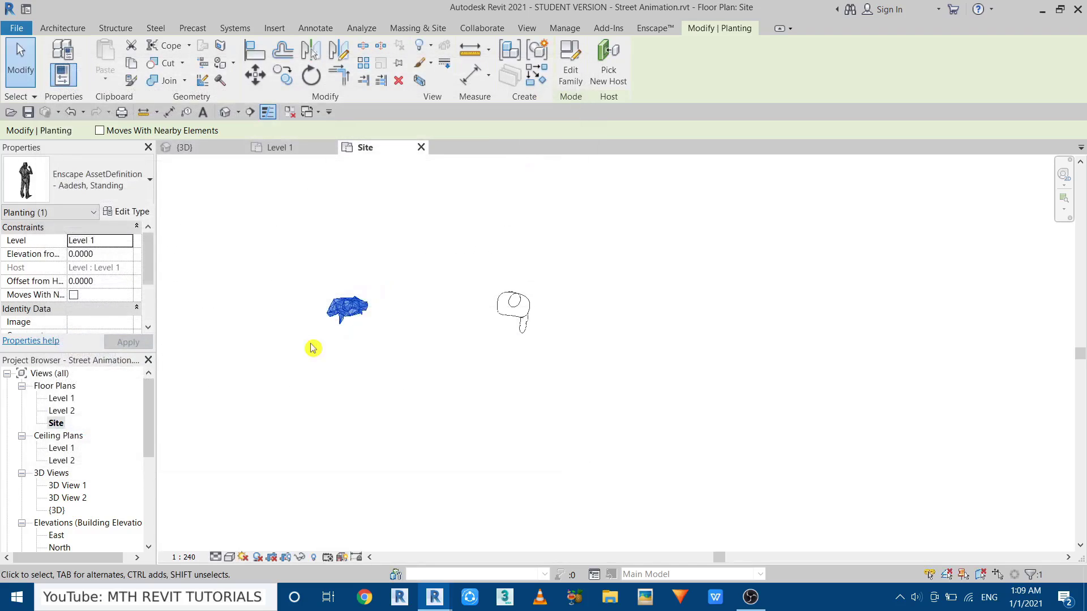
click(313, 346)
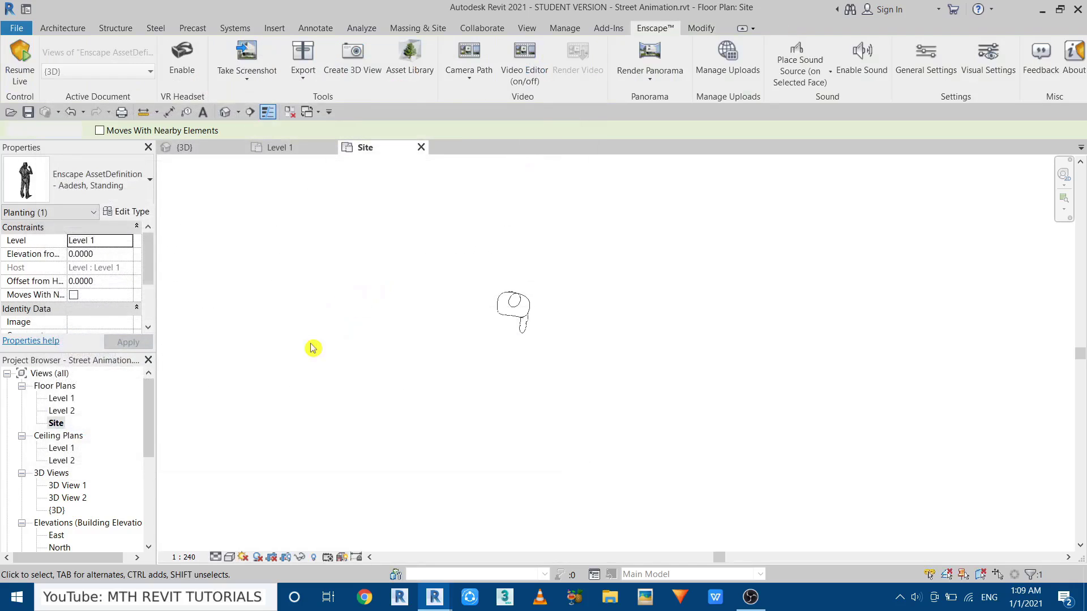
Set the arquifigure01_standing type's EnscapeAssetId to dd34d60d-27d6-4bc1-b528-ef20719276c7
click(511, 309)
click(138, 211)
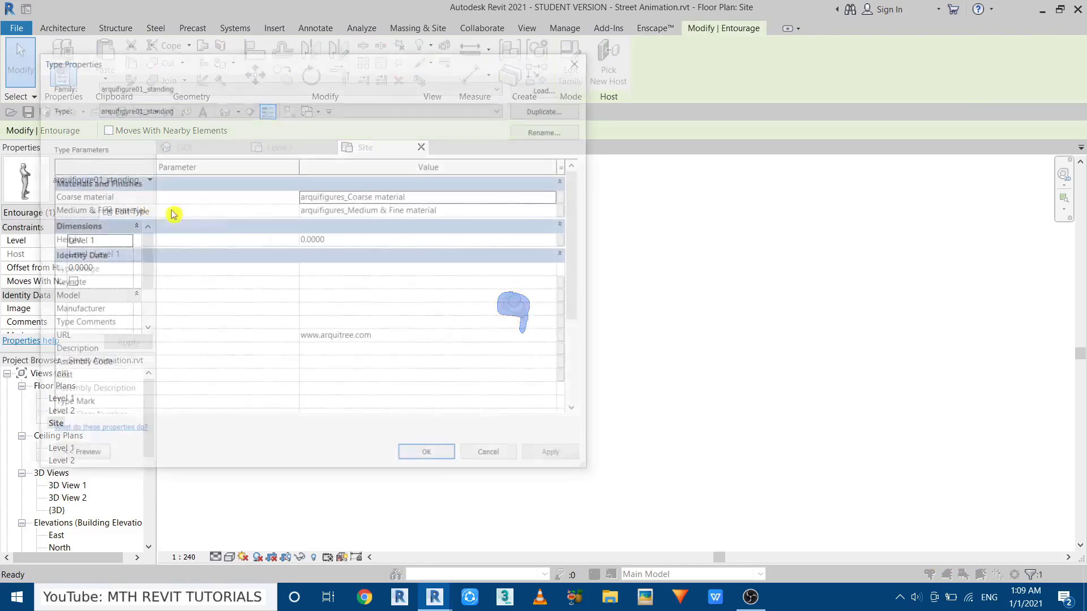
scroll(254, 266, down, 5)
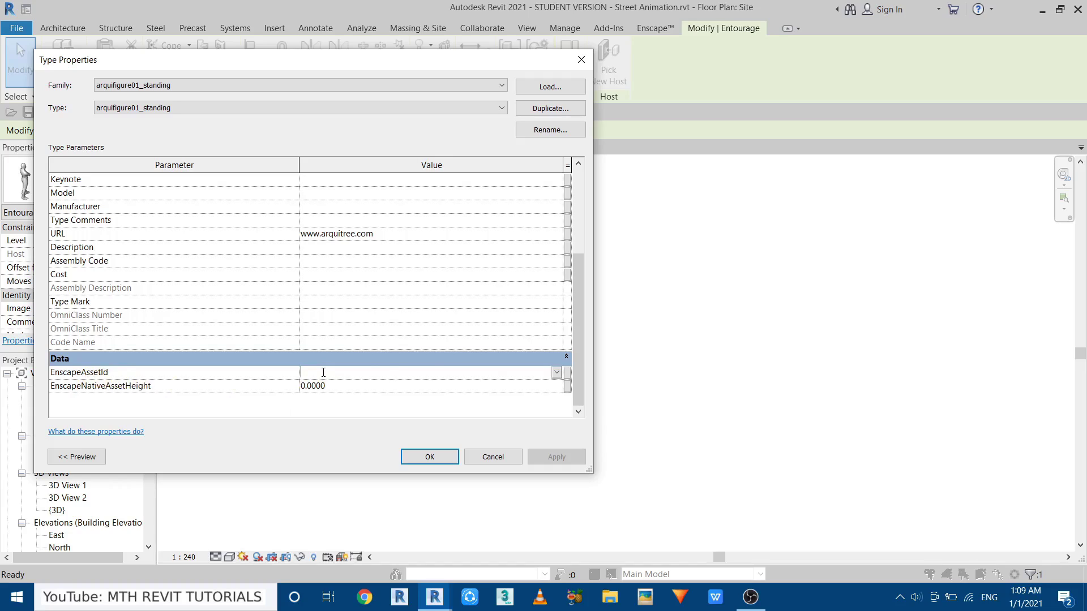
text(dd34c60d-27d6-4bc1-b528-ef20719276c7)
click(432, 458)
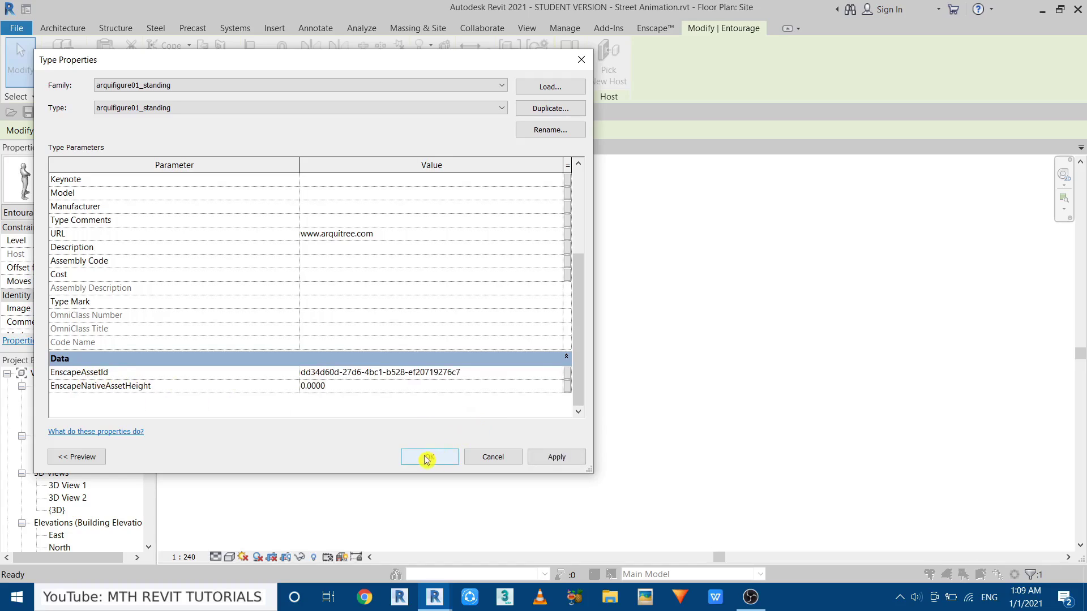
Resume the Enscape live updates and inspect the arquifigure in the rendered 3D view
click(416, 328)
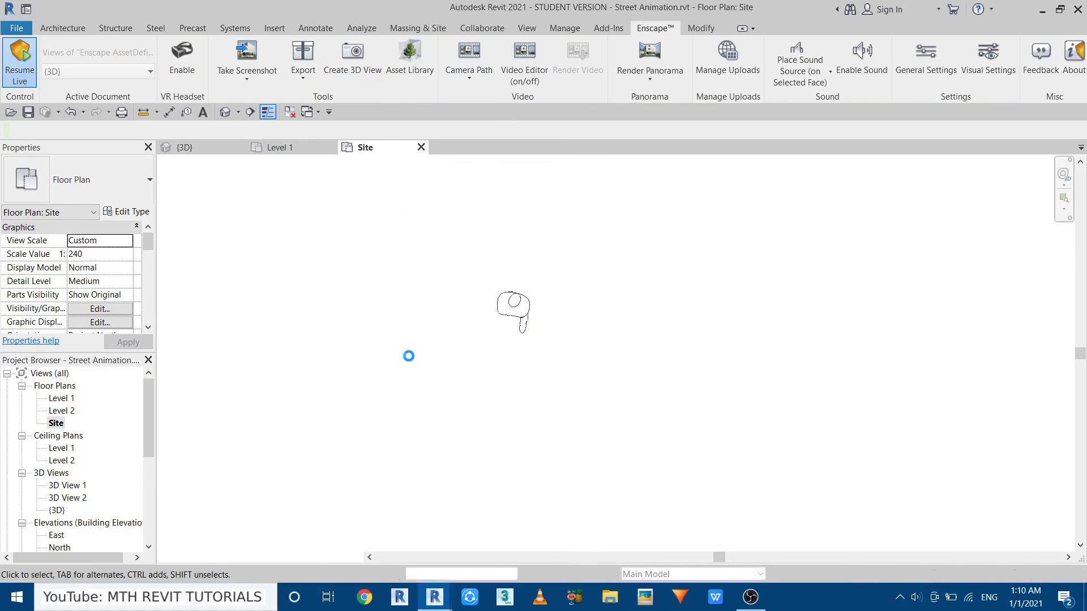
mouse_move(435, 597)
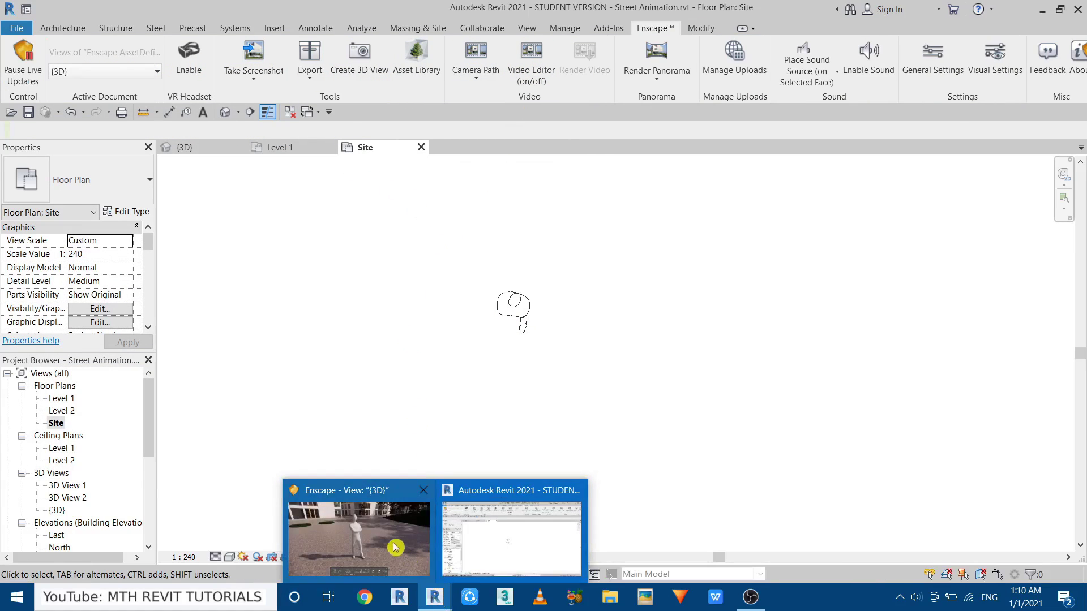
click(397, 552)
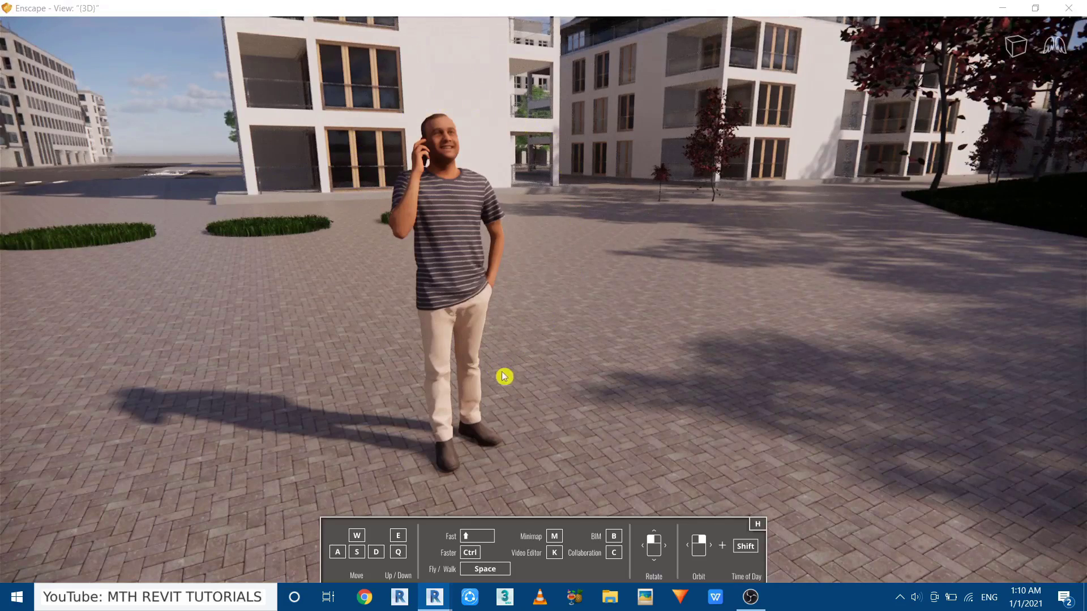
drag(507, 429, 395, 346)
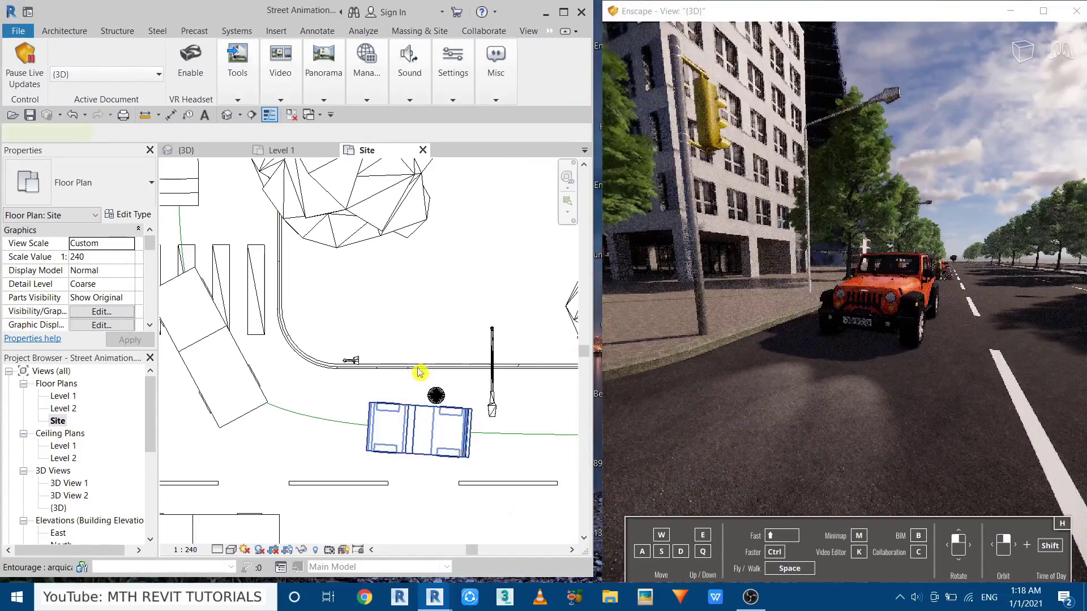
Set the wheel rotation of the orange Jeep Wrangler in the Site plan to 45° and open its type properties
click(419, 372)
scroll(110, 284, down, 2)
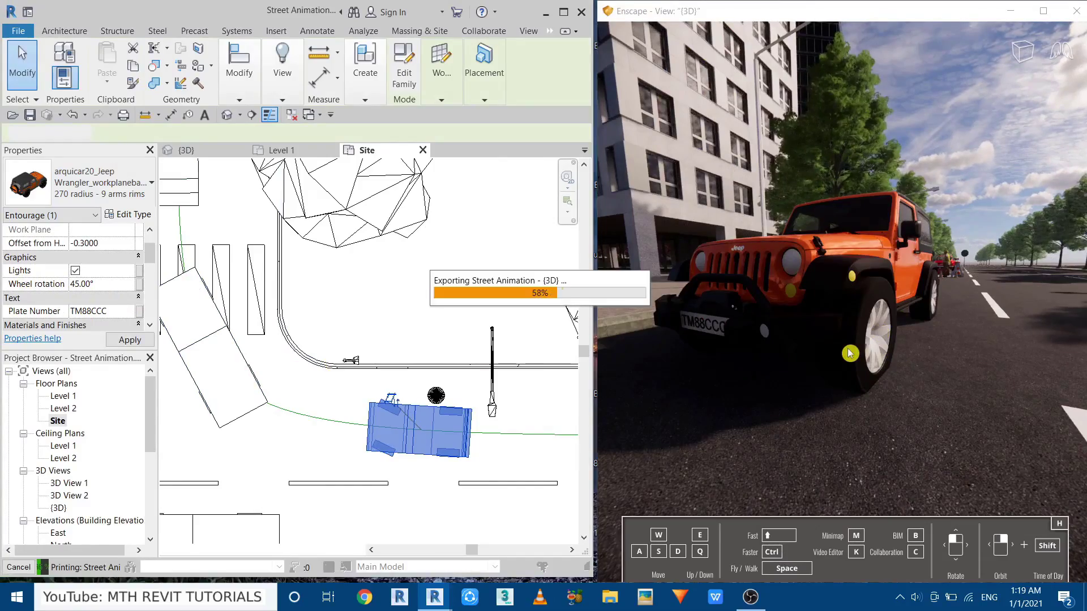
click(127, 214)
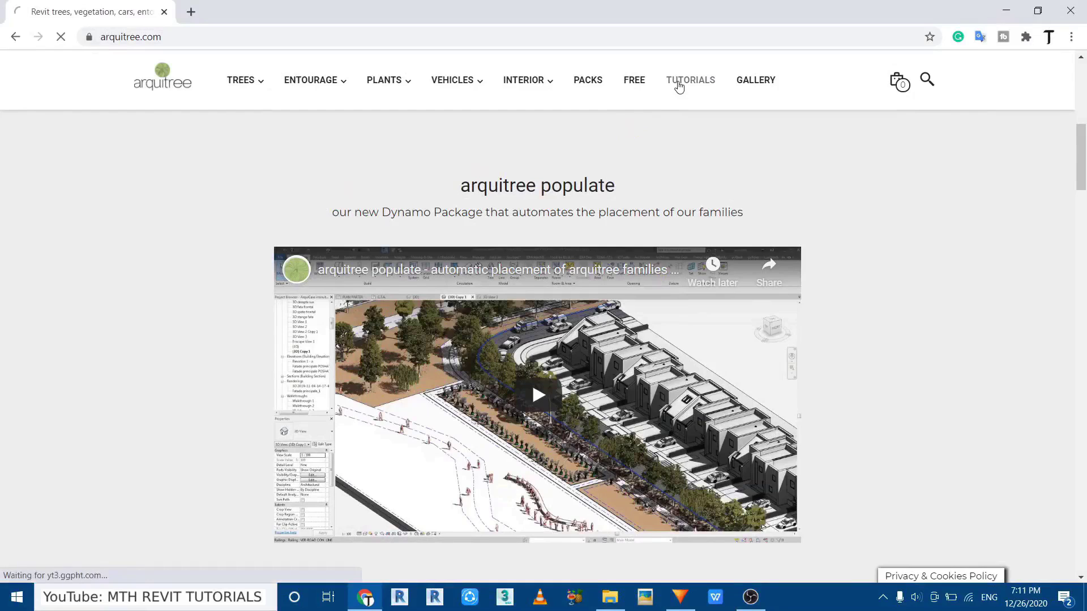
Switch to the browser, open the Tutorials page on arquitree.com and look through its tutorial sections
click(679, 84)
scroll(994, 308, down, 5)
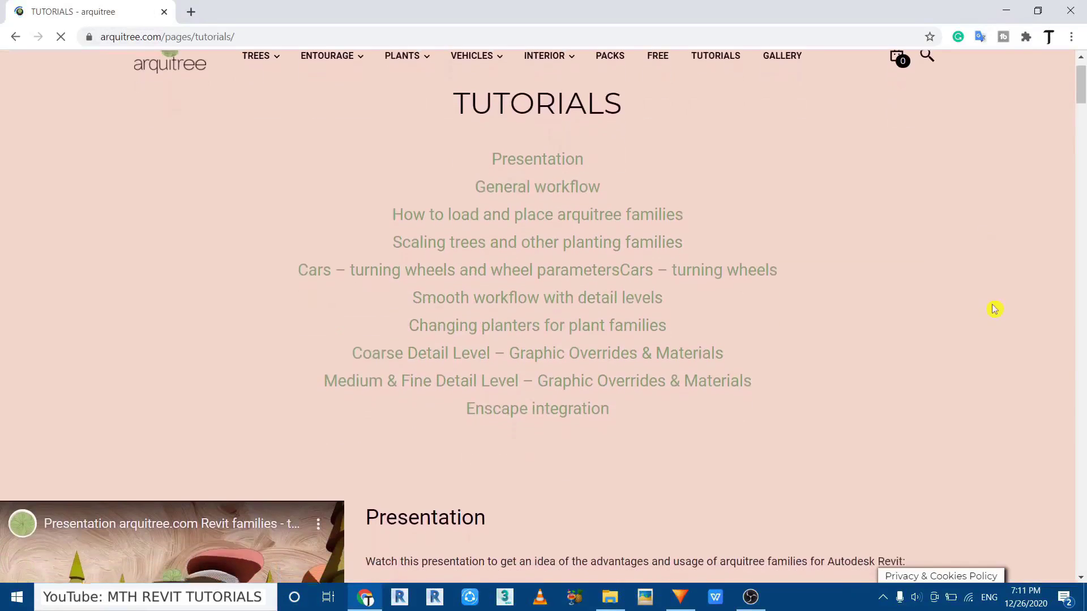
scroll(996, 322, down, 10)
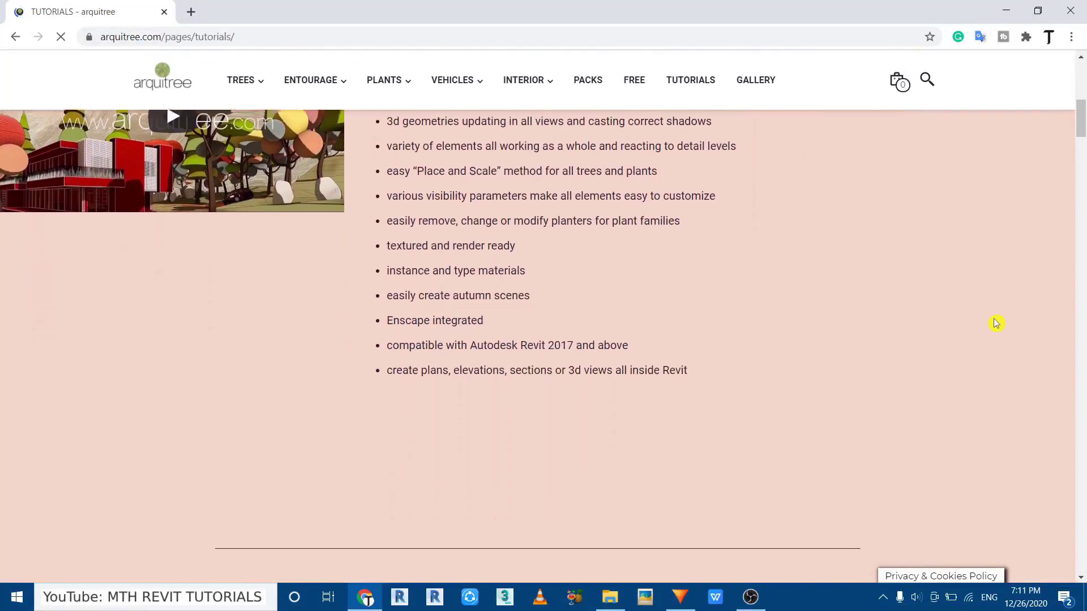
scroll(995, 326, down, 14)
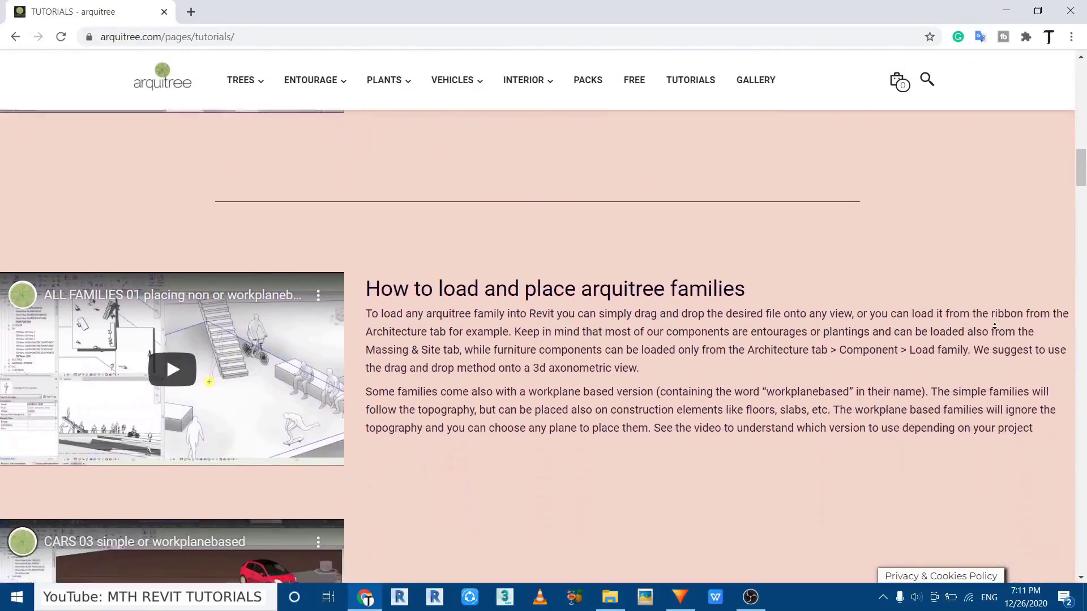
scroll(994, 326, down, 10)
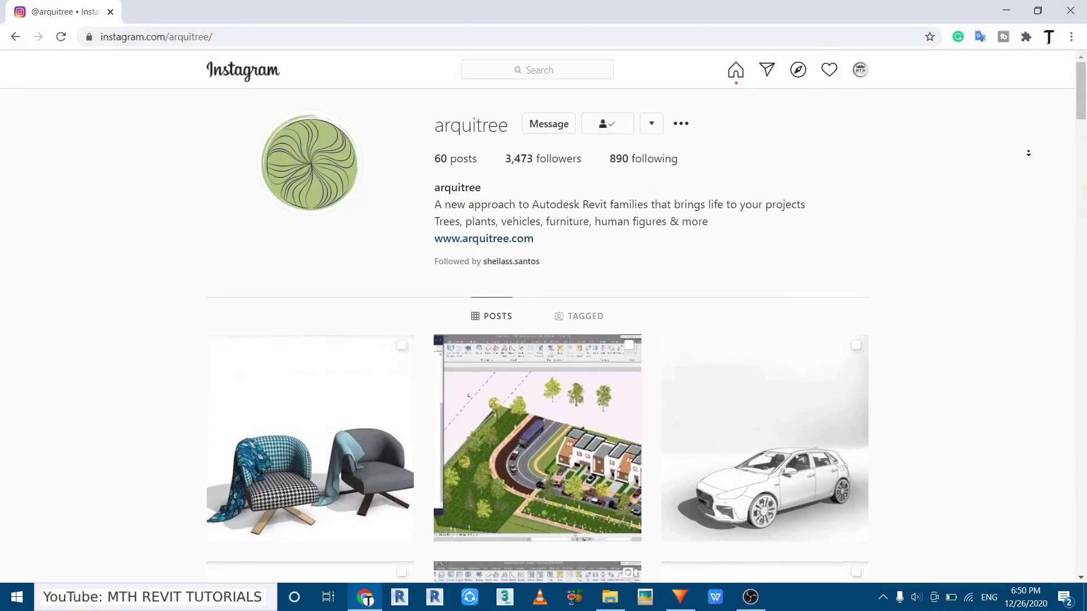
Browse the posts on arquitree's Instagram page
scroll(1028, 152, down, 6)
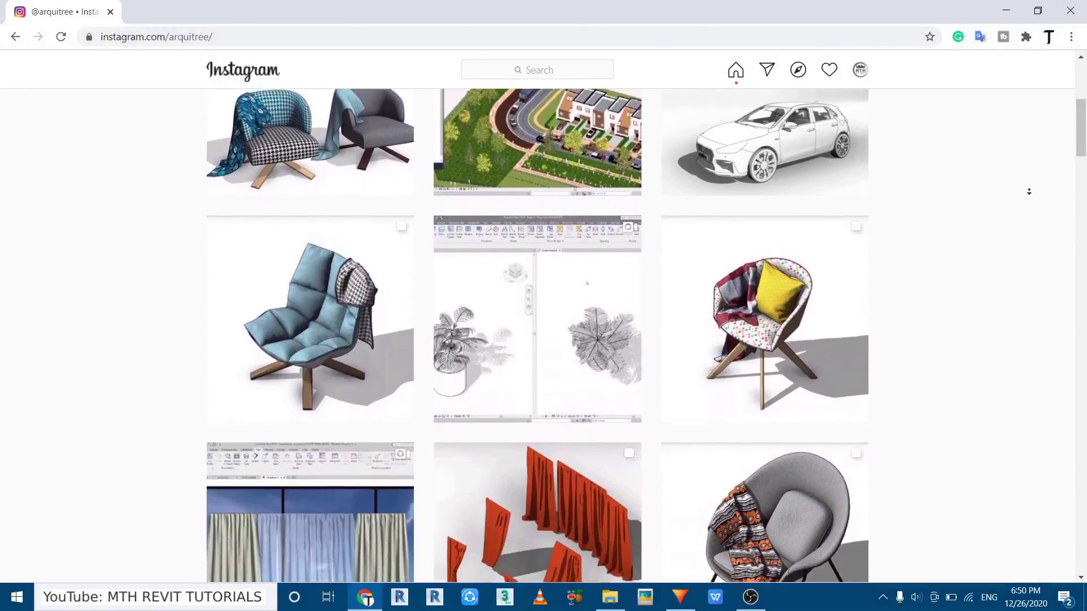
scroll(1028, 192, down, 8)
scroll(1028, 192, down, 6)
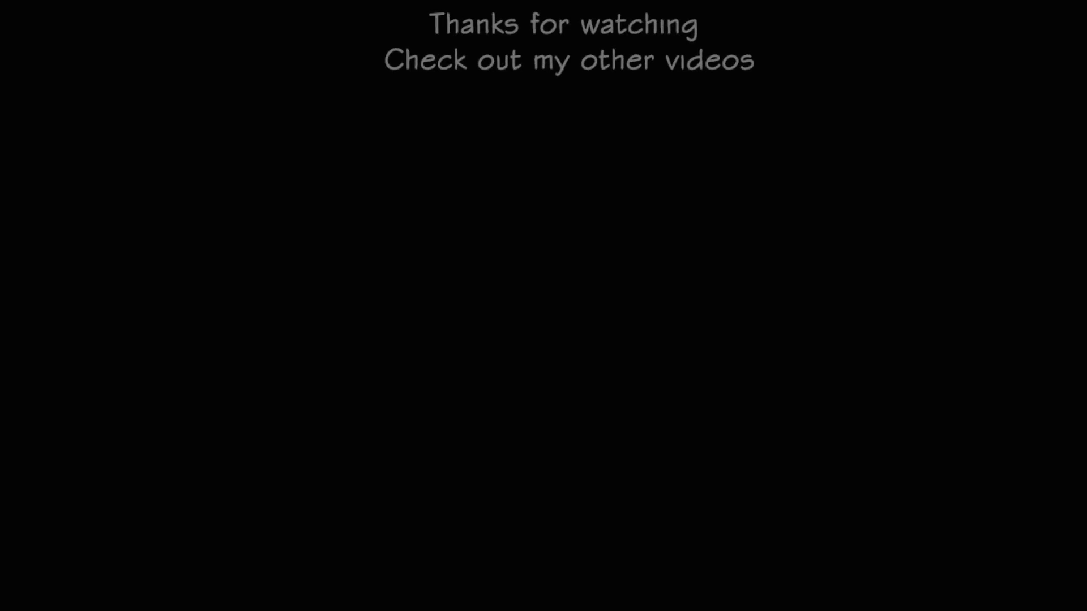